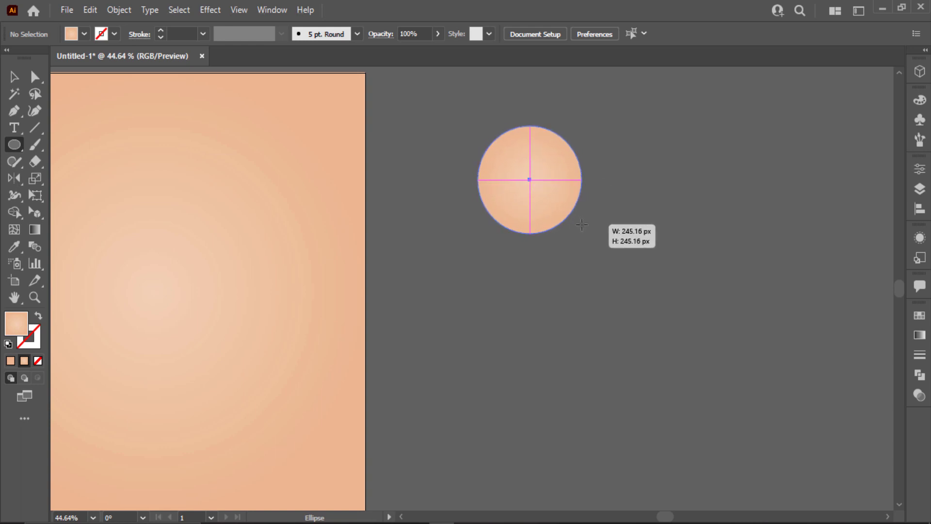
Recolour the new circle with the crimson palette swatch and swap that colour from its fill to its stroke
{"action": "key", "text": "v"}
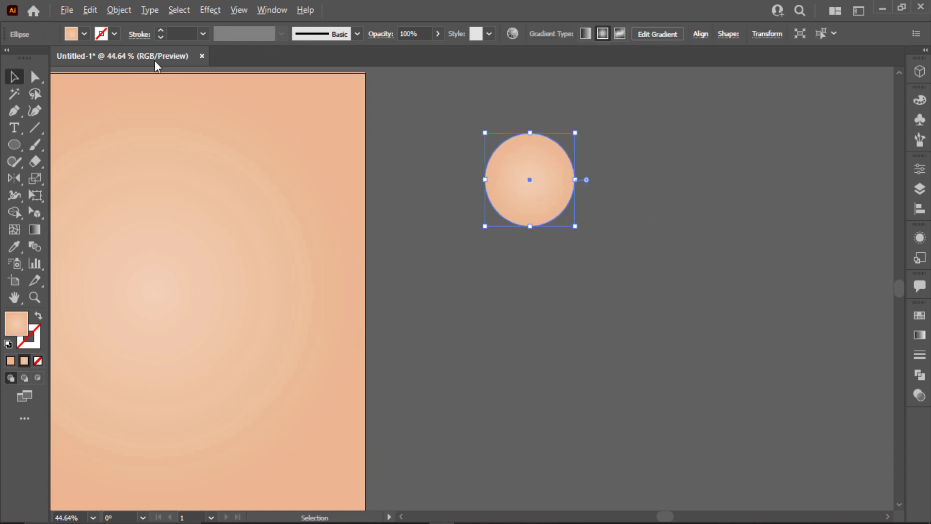
{"action": "key", "text": "ctrl+minus"}
{"action": "scroll", "coordinate": [408, 279], "scroll_direction": "left", "scroll_amount": 3}
{"action": "left_click", "coordinate": [107, 215]}
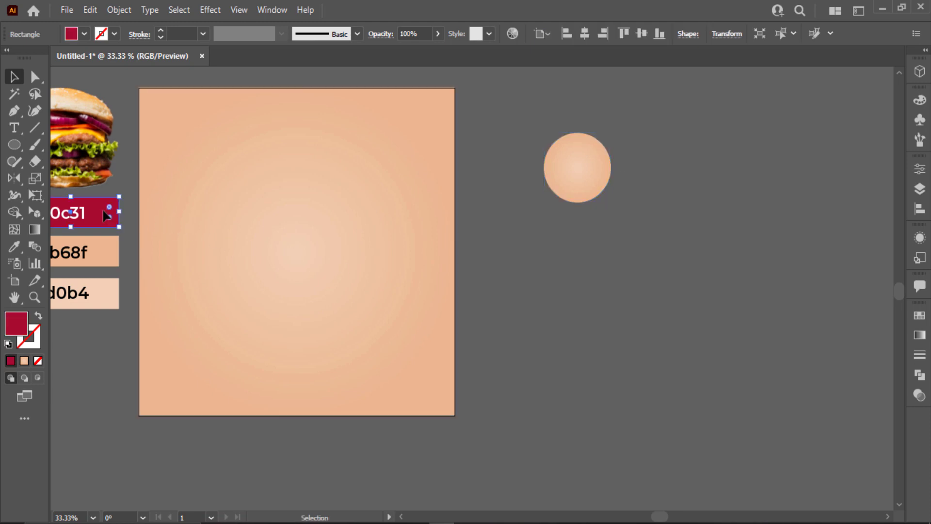
{"action": "left_click", "coordinate": [546, 176]}
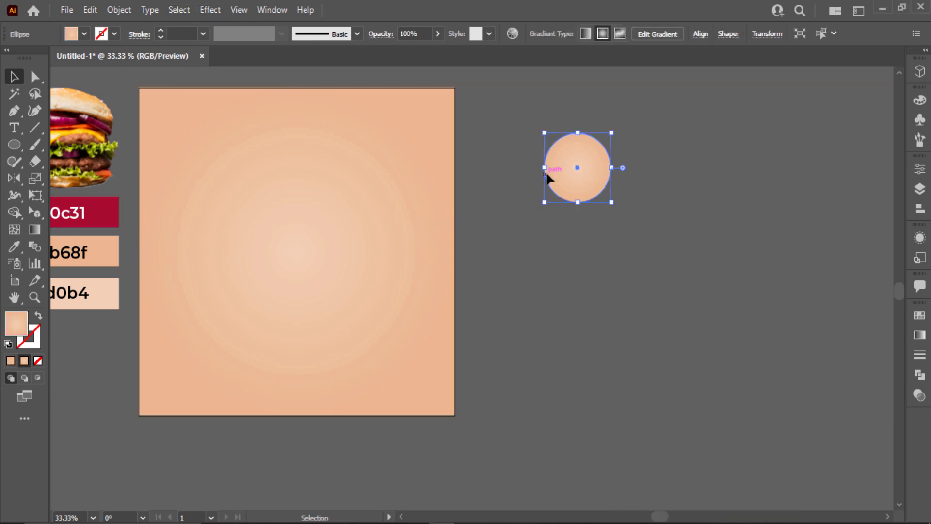
{"action": "key", "text": "i"}
{"action": "left_click", "coordinate": [70, 212]}
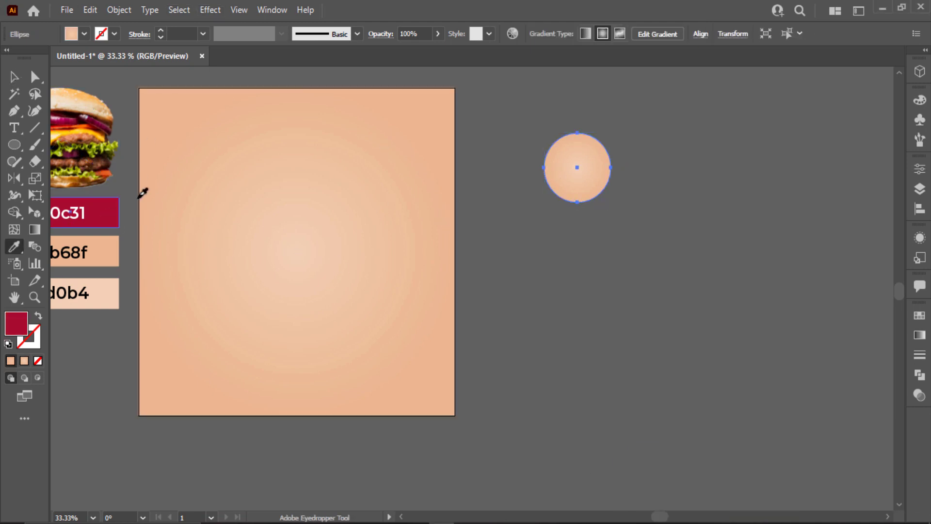
{"action": "left_click", "coordinate": [108, 206]}
{"action": "left_click", "coordinate": [15, 82]}
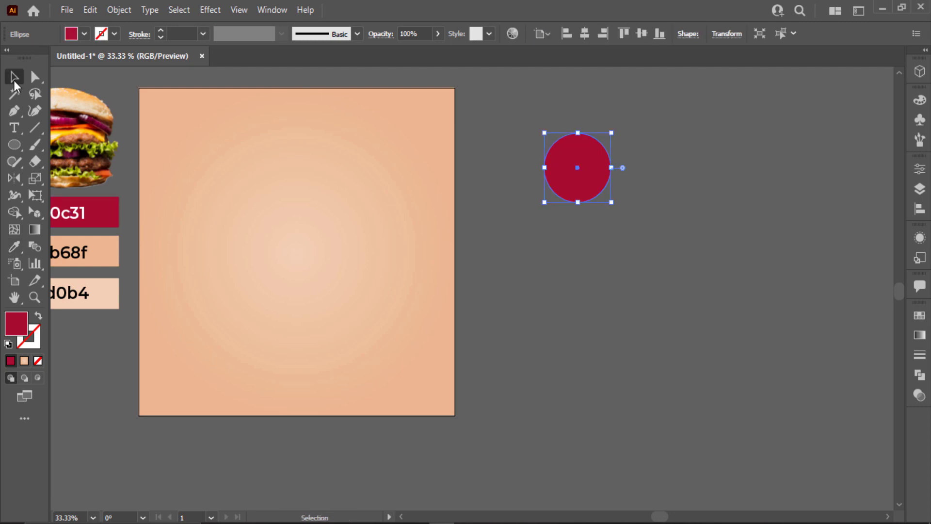
{"action": "key", "text": "shift+x"}
Add a small concentric copy inside the circle and set the stroke of both circles to 3 pt
{"action": "scroll", "coordinate": [629, 184], "scroll_direction": "up", "scroll_amount": 2}
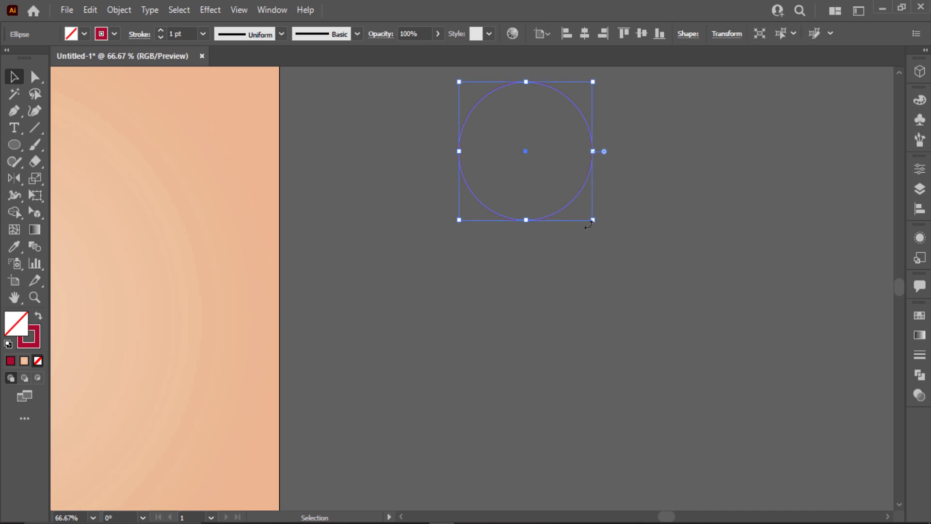
{"action": "left_click_drag", "start_coordinate": [592, 220], "coordinate": [539, 193]}
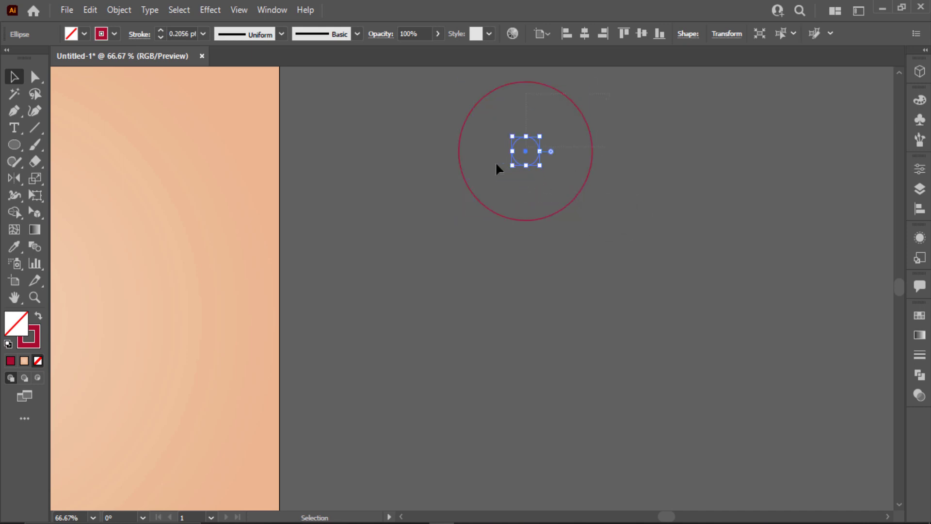
{"action": "left_click", "coordinate": [202, 34]}
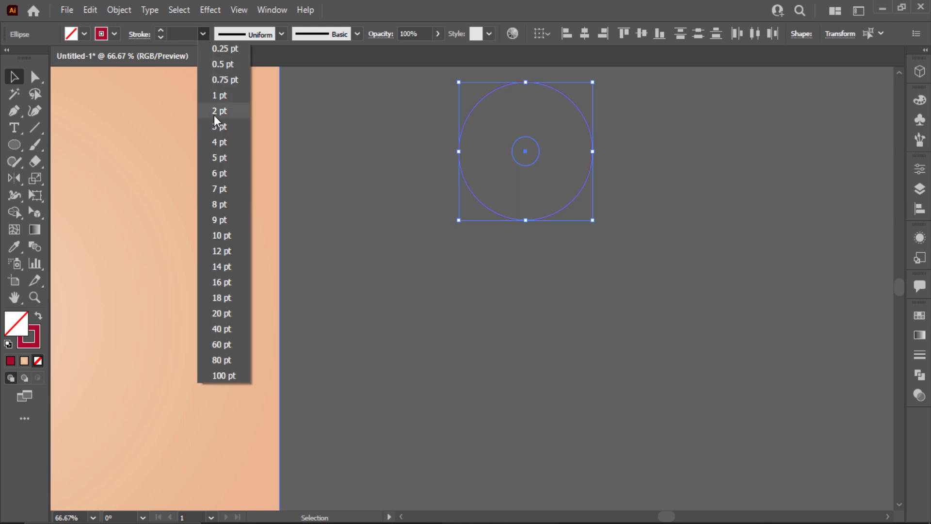
{"action": "left_click", "coordinate": [228, 95]}
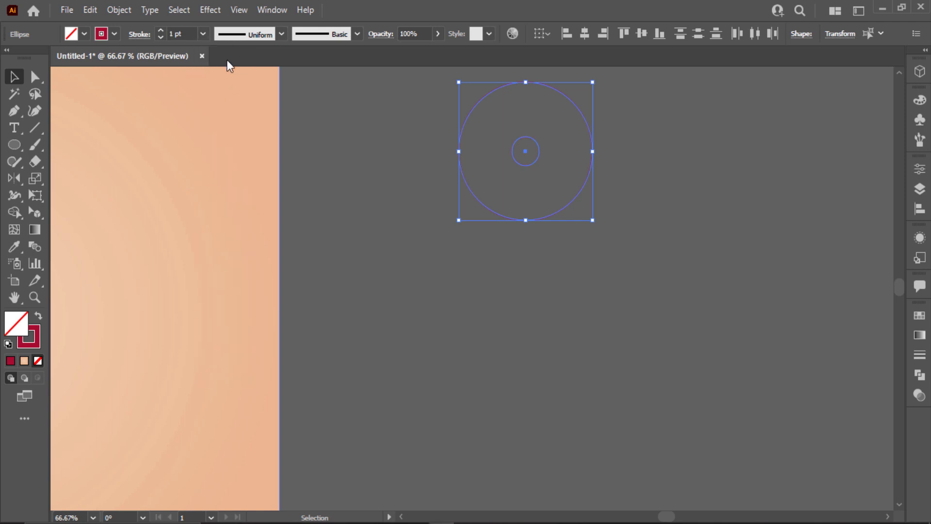
{"action": "left_click", "coordinate": [203, 34]}
{"action": "left_click", "coordinate": [219, 129]}
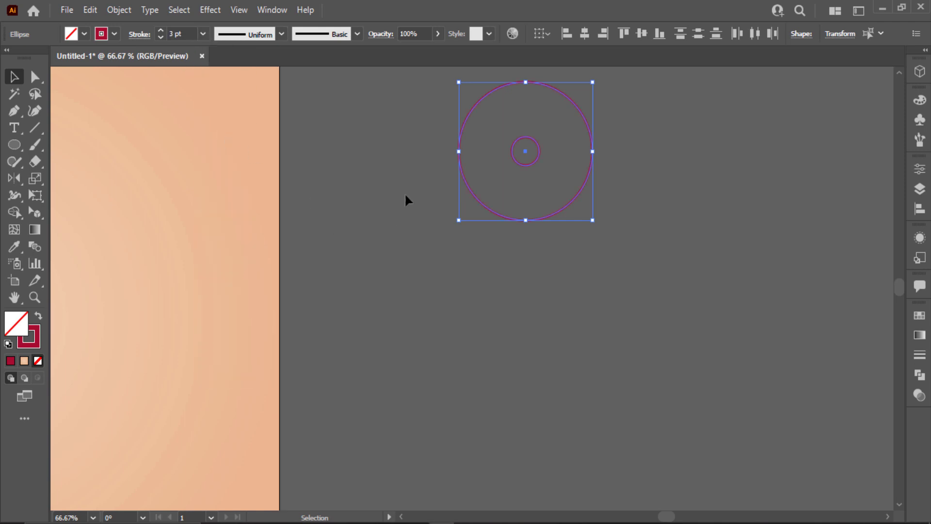
Blend the two concentric circles using Specified Steps spacing with 2 steps
{"action": "left_click_drag", "start_coordinate": [406, 195], "coordinate": [558, 162]}
{"action": "left_click", "coordinate": [40, 249]}
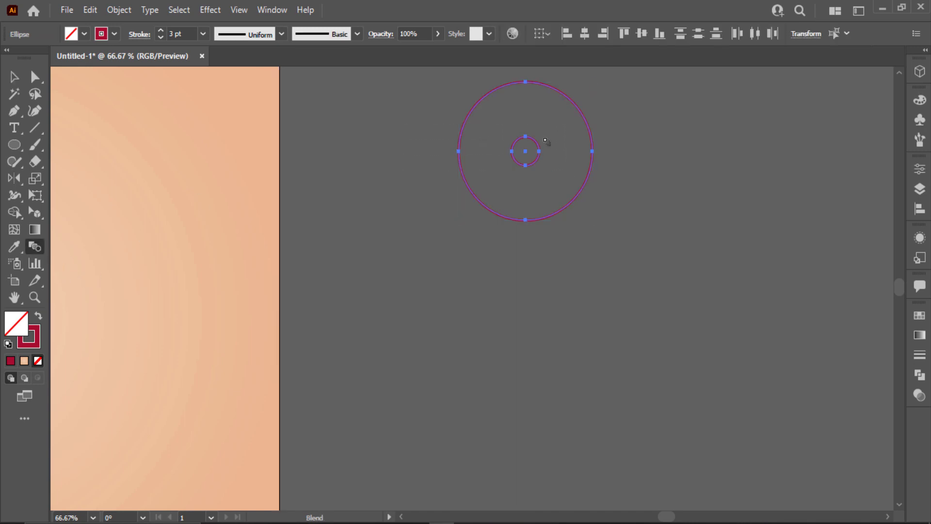
{"action": "left_click", "coordinate": [527, 83]}
{"action": "double_click", "coordinate": [34, 250]}
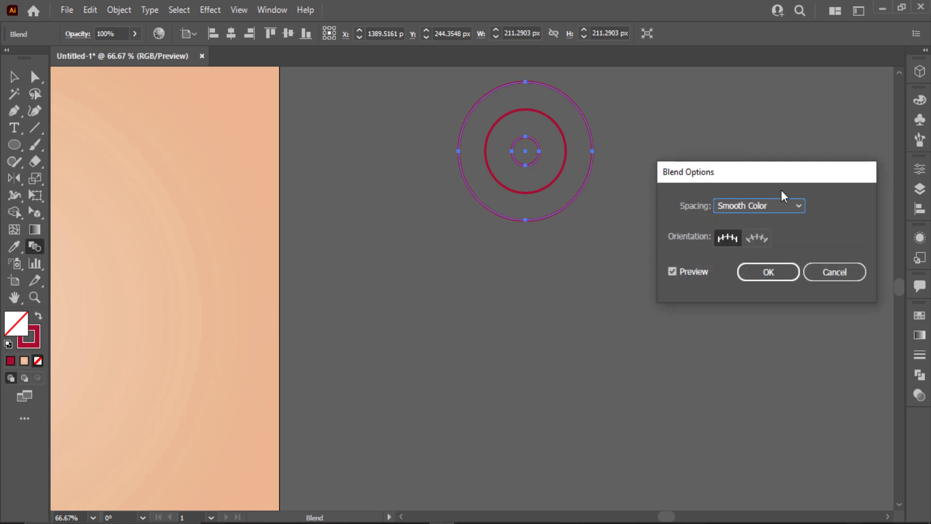
{"action": "left_click", "coordinate": [781, 206]}
{"action": "left_click", "coordinate": [782, 237]}
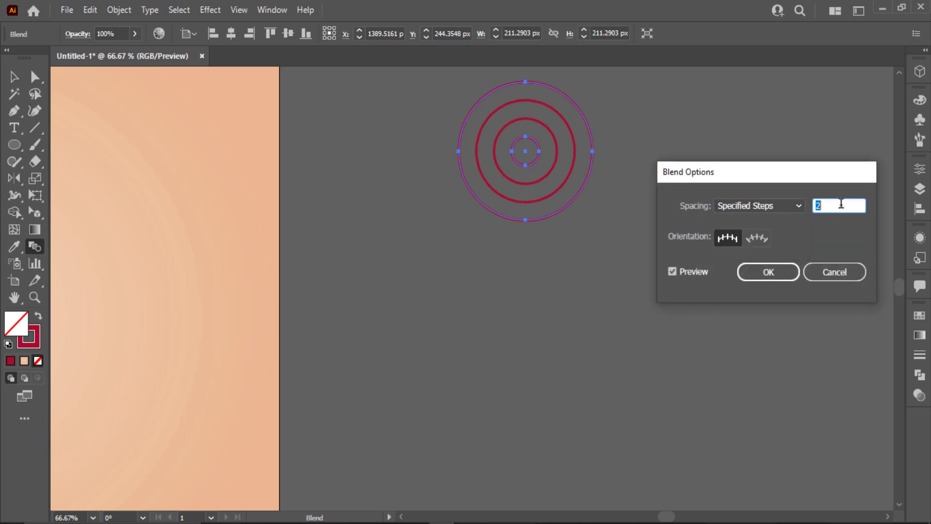
{"action": "left_click", "coordinate": [769, 279]}
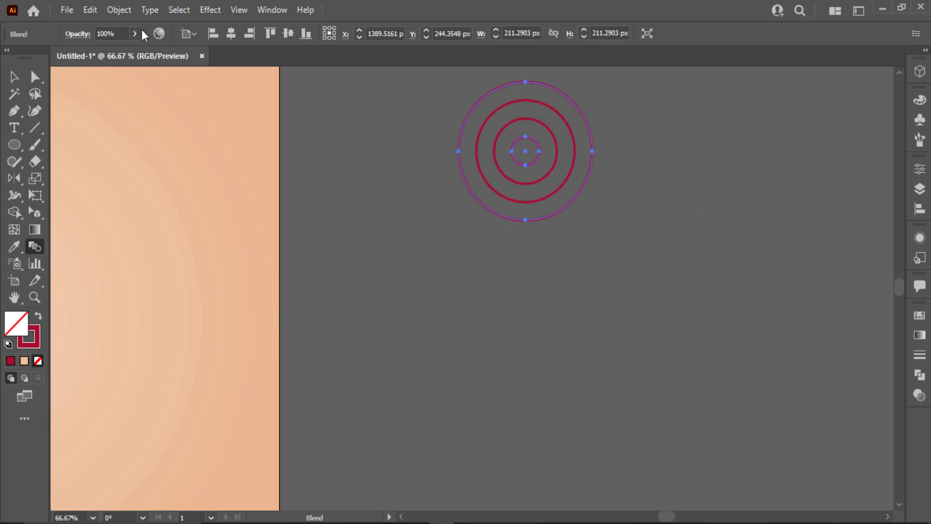
Expand the blend into an editable group of concentric rings
{"action": "left_click", "coordinate": [119, 10]}
{"action": "left_click", "coordinate": [189, 186]}
{"action": "left_click", "coordinate": [118, 9]}
{"action": "left_click", "coordinate": [174, 173]}
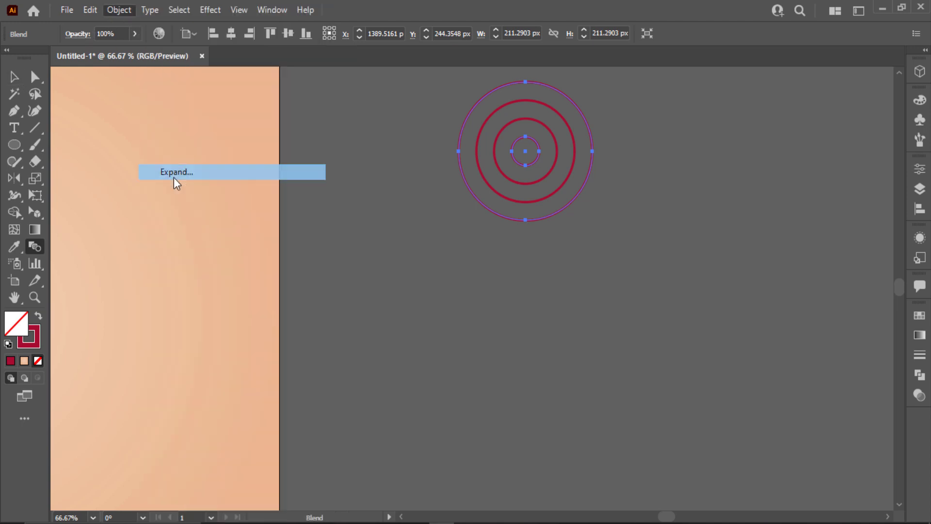
{"action": "left_click", "coordinate": [434, 348]}
{"action": "key", "text": "v"}
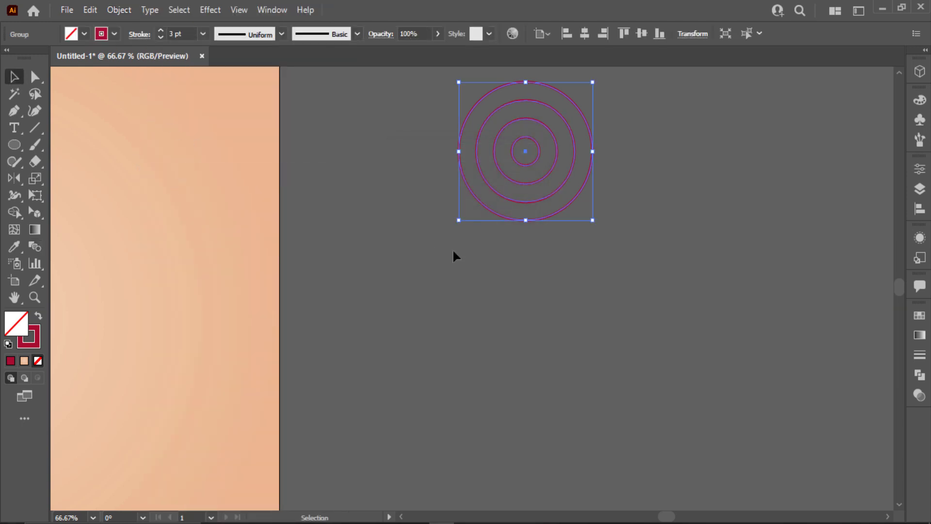
Duplicate the ring group into an overlapping trio, with one group centred above two that touch side by side
{"action": "left_click", "coordinate": [453, 256]}
{"action": "left_click", "coordinate": [536, 156]}
{"action": "mouse_move", "coordinate": [534, 157]}
{"action": "left_mouse_down"}
{"action": "mouse_move", "coordinate": [466, 198]}
{"action": "mouse_move", "coordinate": [597, 194]}
{"action": "mouse_move", "coordinate": [531, 172]}
{"action": "mouse_move", "coordinate": [537, 156]}
{"action": "left_mouse_up"}
{"action": "left_click", "coordinate": [635, 240]}
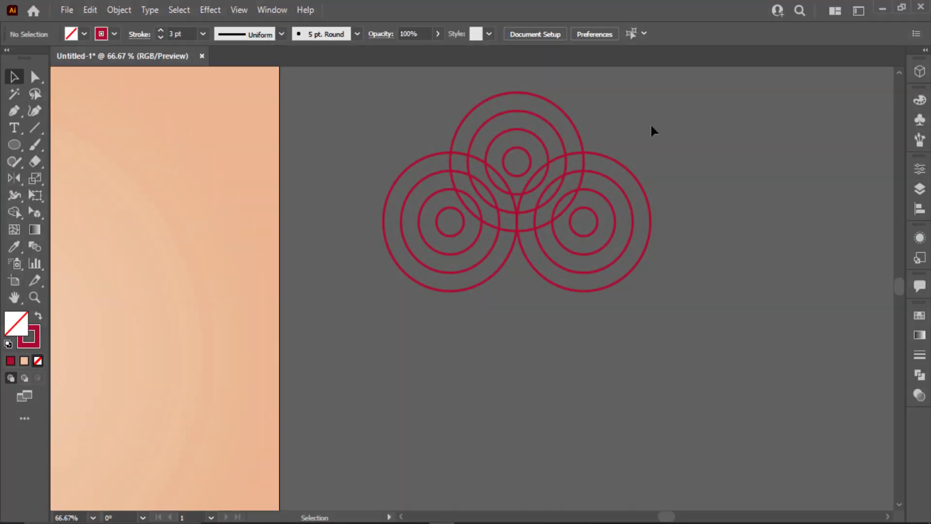
Use Shape Builder to remove the two lower ring groups and their overlaps, leaving a single fan-shaped motif
{"action": "left_click_drag", "start_coordinate": [650, 123], "coordinate": [377, 296]}
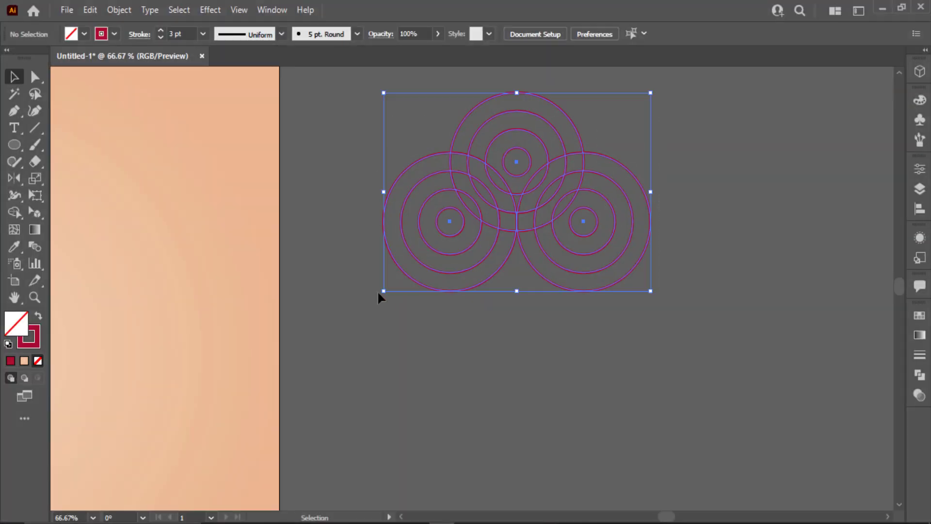
{"action": "left_click", "coordinate": [13, 213]}
{"action": "left_click_drag", "start_coordinate": [500, 183], "coordinate": [497, 233]}
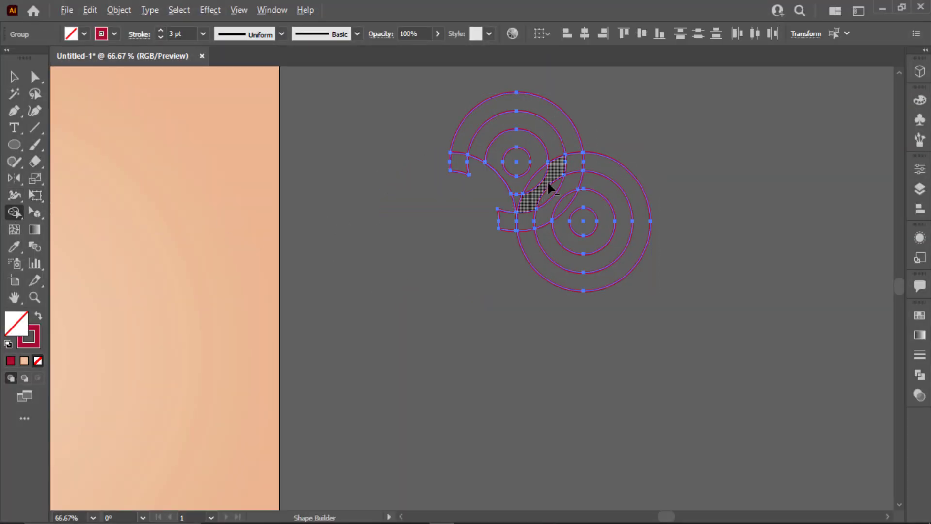
{"action": "mouse_move", "coordinate": [542, 181]}
{"action": "left_mouse_down"}
{"action": "mouse_move", "coordinate": [651, 287]}
{"action": "mouse_move", "coordinate": [645, 281]}
{"action": "left_mouse_up"}
{"action": "left_click_drag", "start_coordinate": [461, 209], "coordinate": [462, 209]}
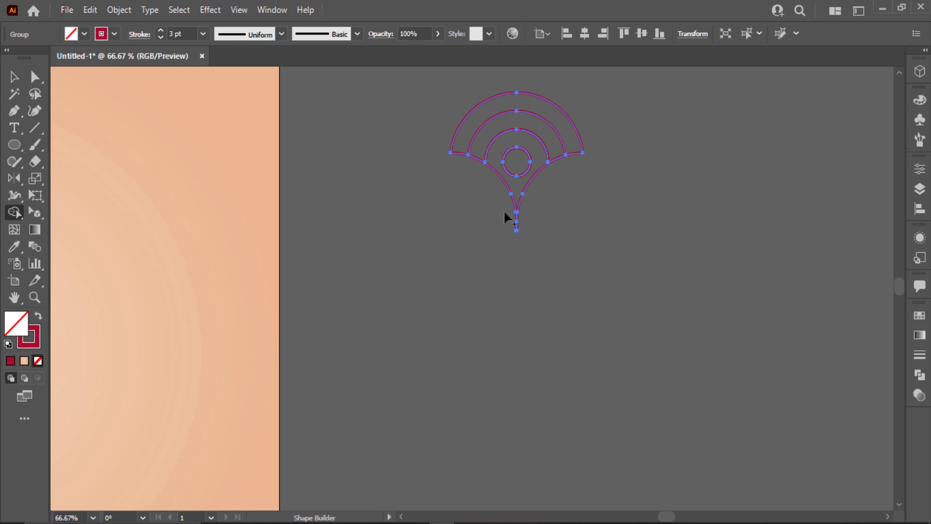
{"action": "left_click", "coordinate": [14, 75]}
{"action": "left_click", "coordinate": [495, 246]}
Copy the fan motif sideways edge to edge and repeat the copy until seven fans form a row
{"action": "left_click_drag", "start_coordinate": [523, 210], "coordinate": [546, 229]}
{"action": "key", "text": "ctrl+minus"}
{"action": "key", "text": "ctrl+minus"}
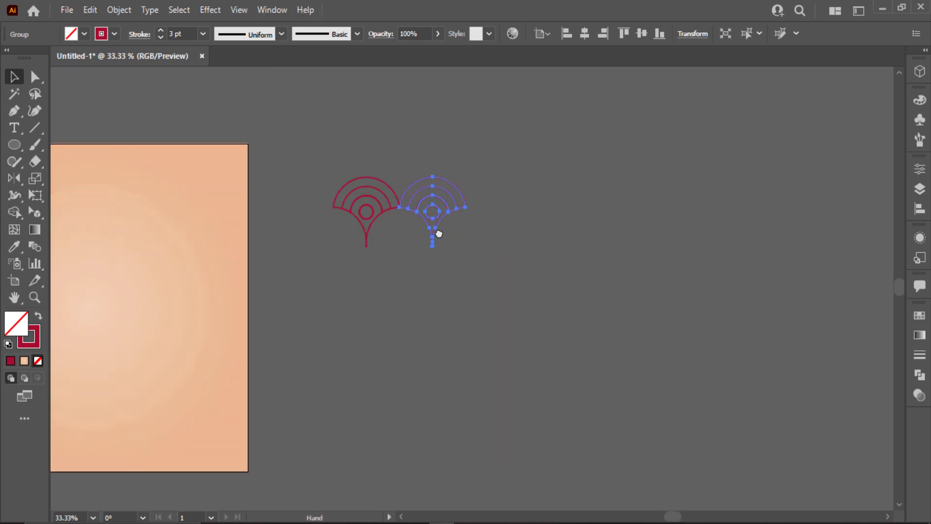
{"action": "key", "text": "ctrl+d"}
{"action": "key", "text": "ctrl+d"}
{"action": "key", "text": "ctrl+d"}
{"action": "key", "text": "ctrl+d"}
{"action": "key", "text": "ctrl+d"}
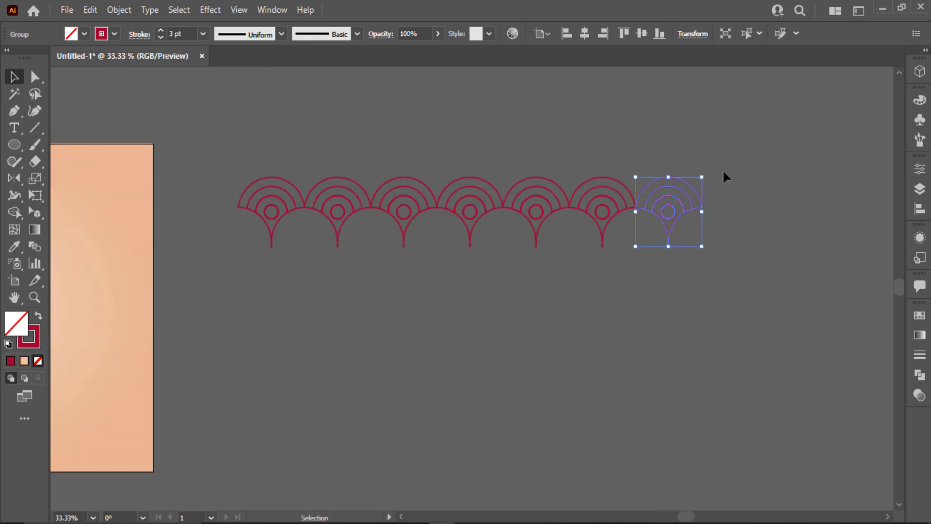
{"action": "left_click", "coordinate": [723, 174]}
Build a second row of seven fans below the first, offset by half a fan so the rows interlock
{"action": "left_click_drag", "start_coordinate": [673, 230], "coordinate": [371, 270]}
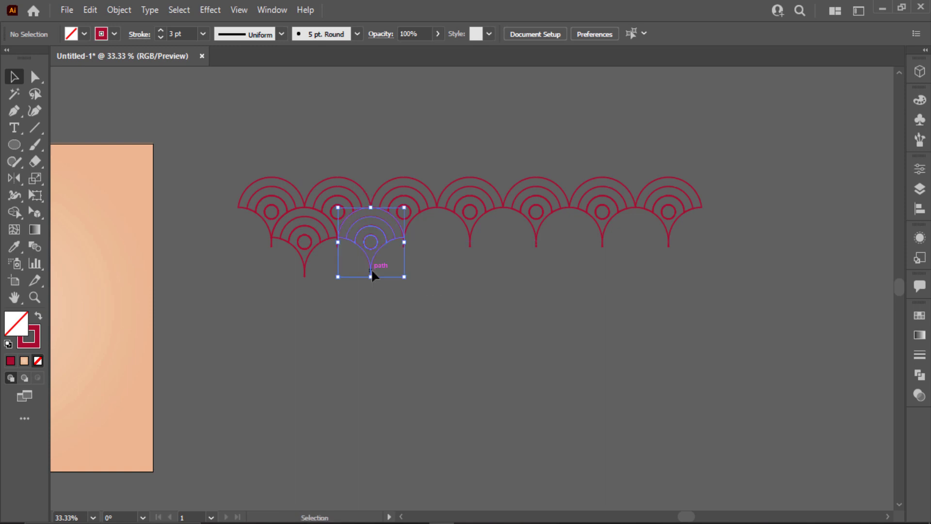
{"action": "key", "text": "ctrl+d"}
{"action": "key", "text": "ctrl+d"}
{"action": "key", "text": "ctrl+d"}
{"action": "key", "text": "ctrl+d"}
{"action": "key", "text": "ctrl+d"}
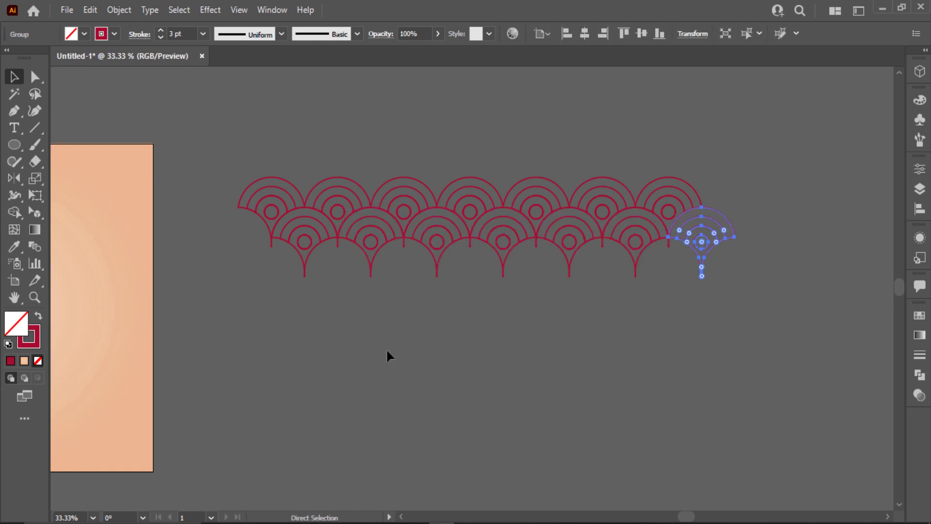
{"action": "key", "text": "ctrl+z"}
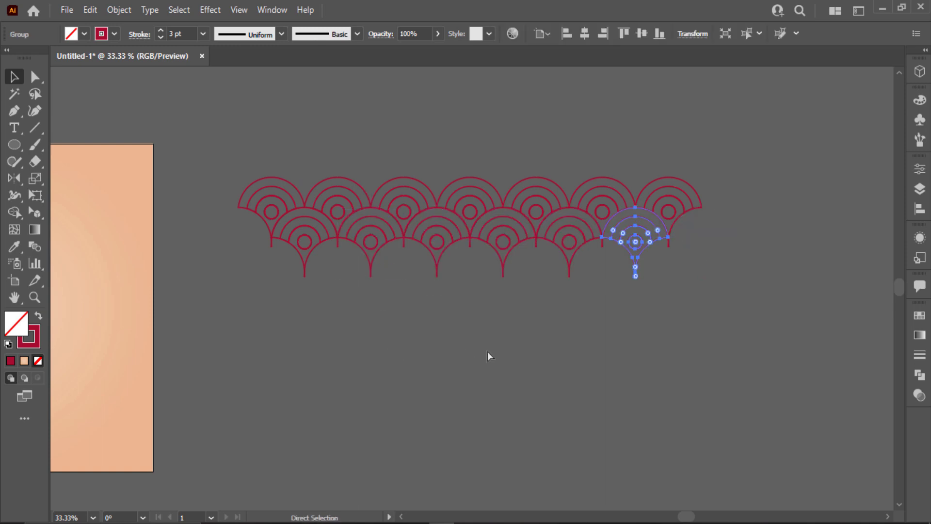
{"action": "key", "text": "ctrl+d"}
{"action": "left_click", "coordinate": [798, 186]}
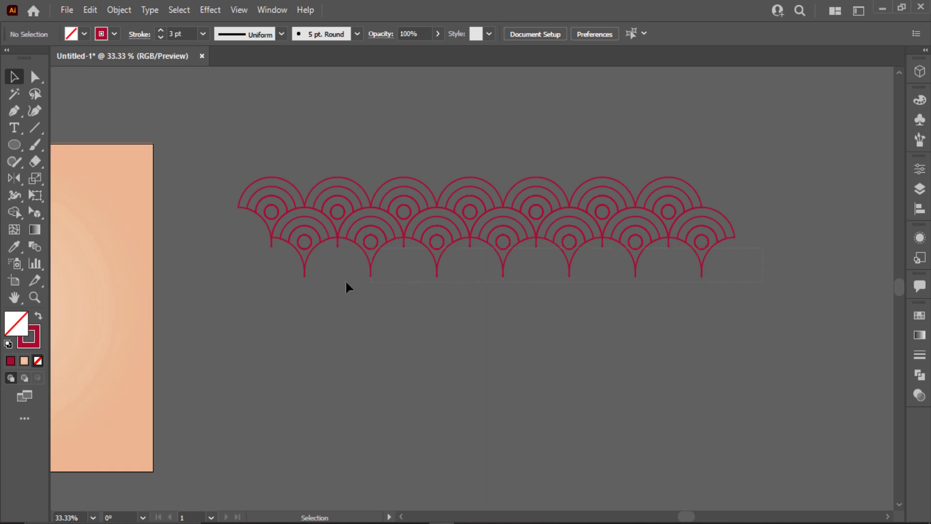
Duplicate the first fan row straight down to form an interlocking third row
{"action": "left_click_drag", "start_coordinate": [271, 295], "coordinate": [271, 295]}
{"action": "left_click_drag", "start_coordinate": [548, 254], "coordinate": [546, 278]}
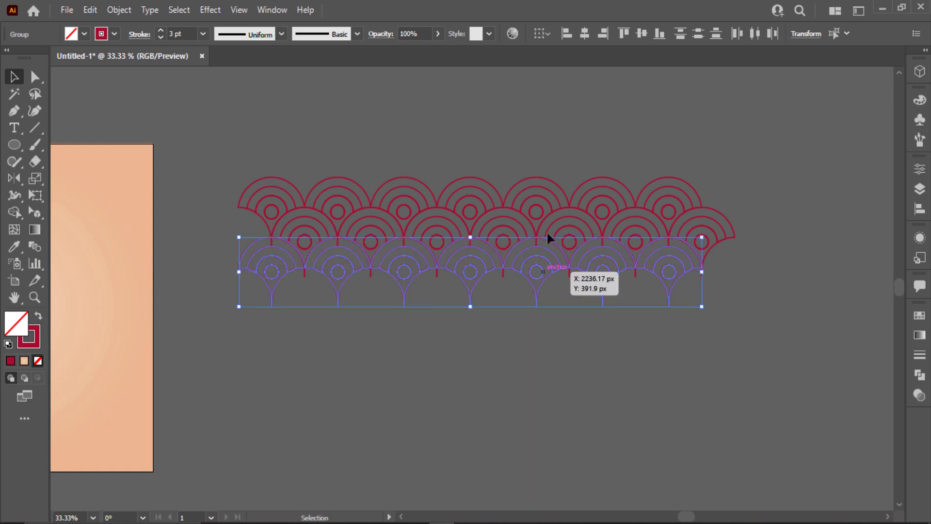
{"action": "left_click", "coordinate": [281, 165]}
Duplicate all three fan rows downward, offset by half a fan, to make six interlocking rows
{"action": "left_click_drag", "start_coordinate": [674, 367], "coordinate": [630, 294]}
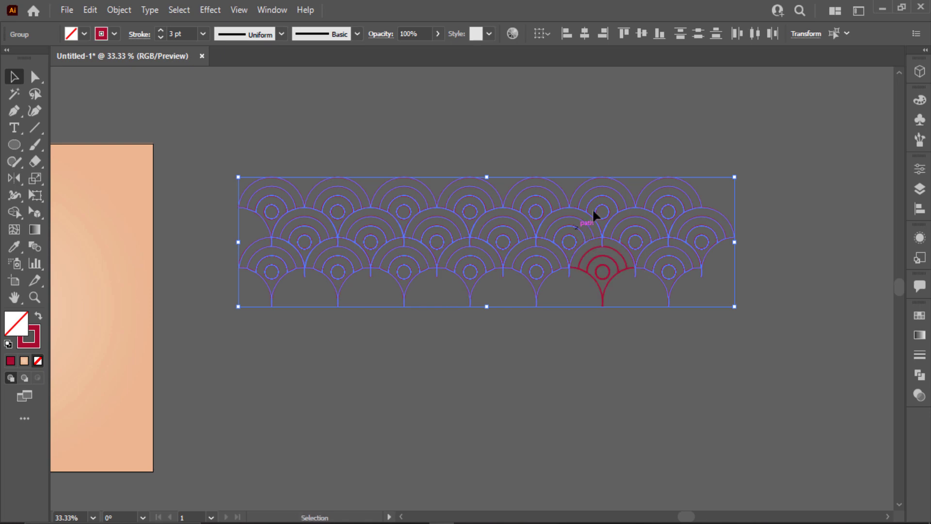
{"action": "left_click", "coordinate": [652, 294], "text": "shift"}
{"action": "key", "text": "ctrl+z"}
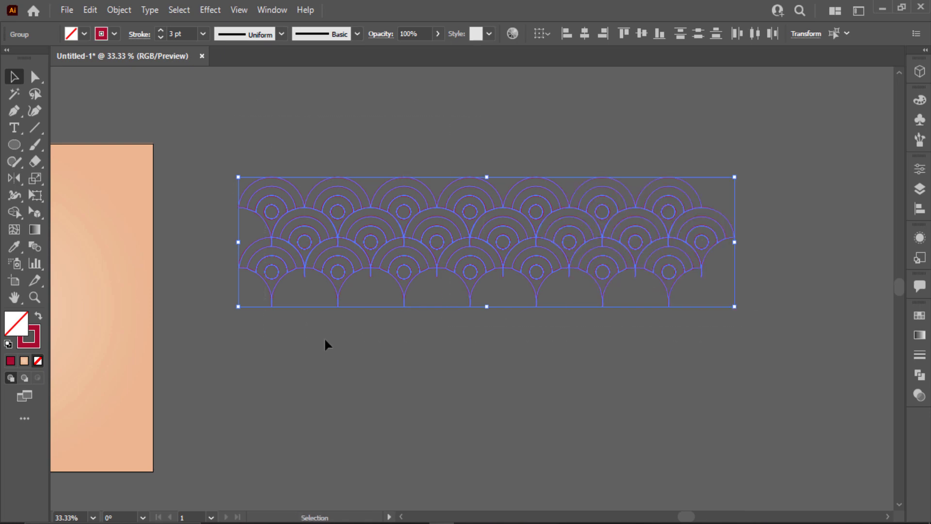
{"action": "left_click_drag", "start_coordinate": [591, 281], "coordinate": [638, 375]}
{"action": "left_click", "coordinate": [771, 277]}
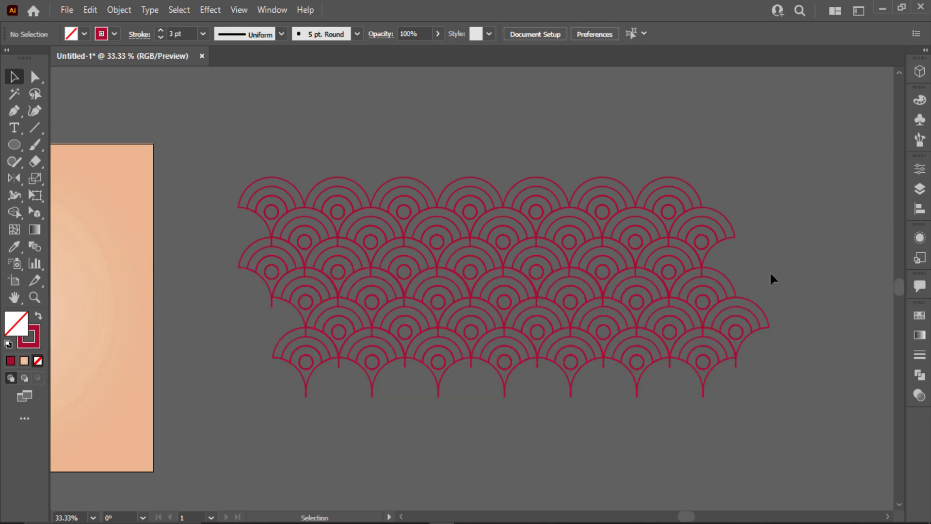
Duplicate the six fan rows directly below themselves and group the complete pattern
{"action": "left_click_drag", "start_coordinate": [320, 441], "coordinate": [561, 326]}
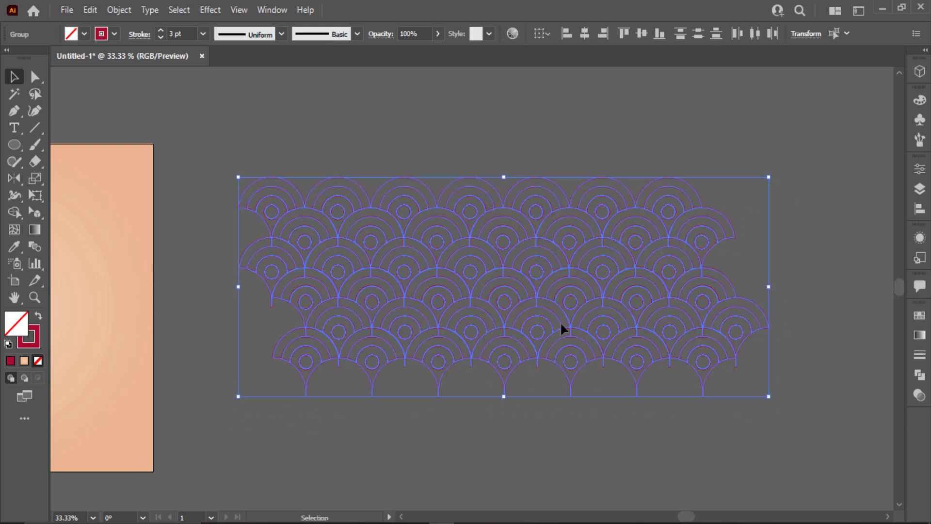
{"action": "scroll", "coordinate": [647, 168], "scroll_direction": "down", "scroll_amount": 3}
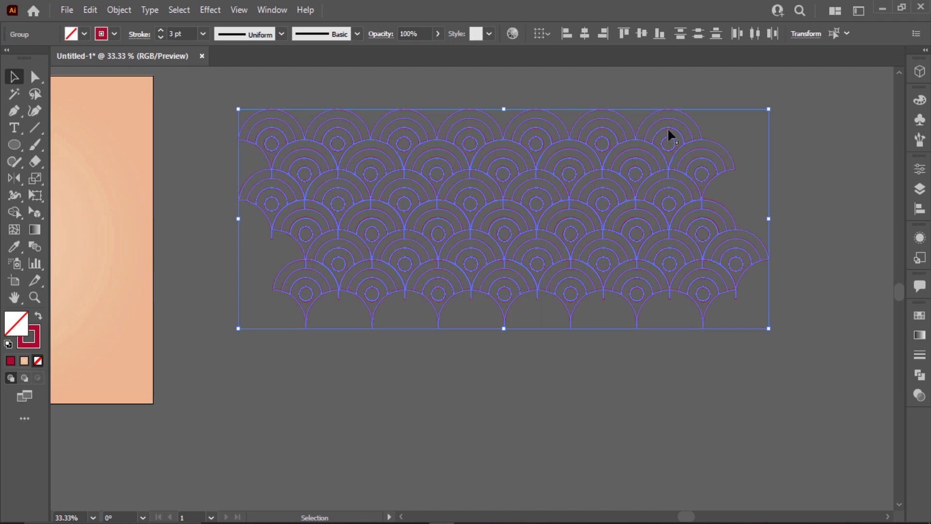
{"action": "left_click_drag", "start_coordinate": [669, 136], "coordinate": [673, 313]}
{"action": "key", "text": "alt+shift"}
{"action": "left_click", "coordinate": [875, 207]}
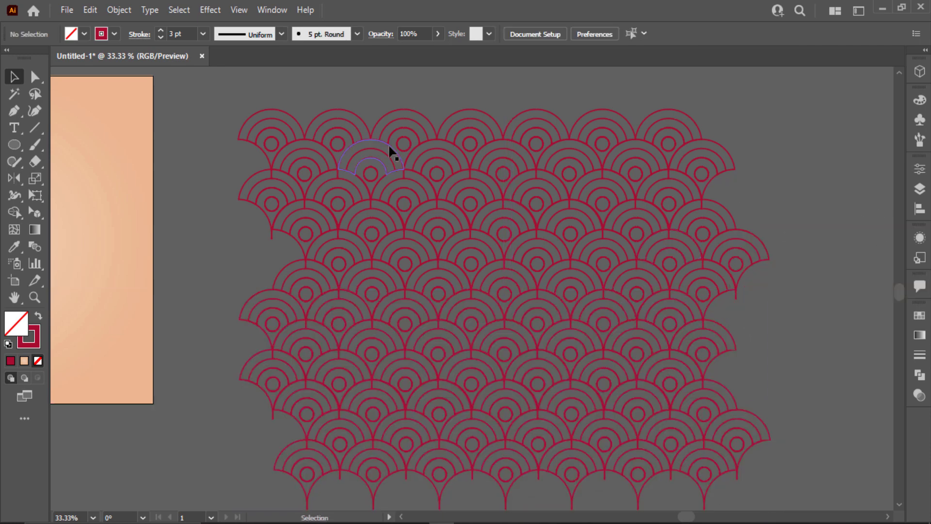
{"action": "scroll", "coordinate": [395, 157], "scroll_direction": "down", "scroll_amount": 1}
{"action": "key", "text": "ctrl+a"}
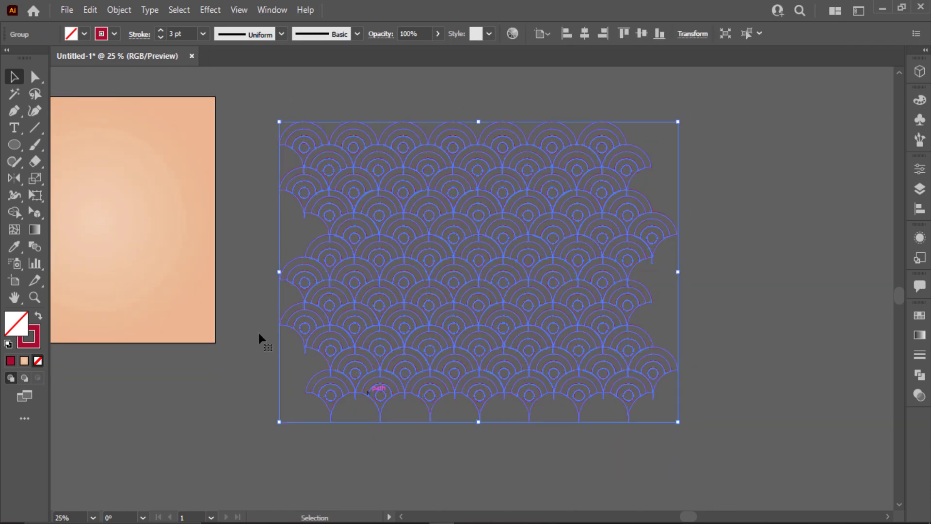
Duplicate the peach gradient square, scale the copy down, and place it over the fan pattern
{"action": "left_click", "coordinate": [191, 204]}
{"action": "left_click_drag", "start_coordinate": [16, 144], "coordinate": [102, 145]}
{"action": "left_click", "coordinate": [103, 145]}
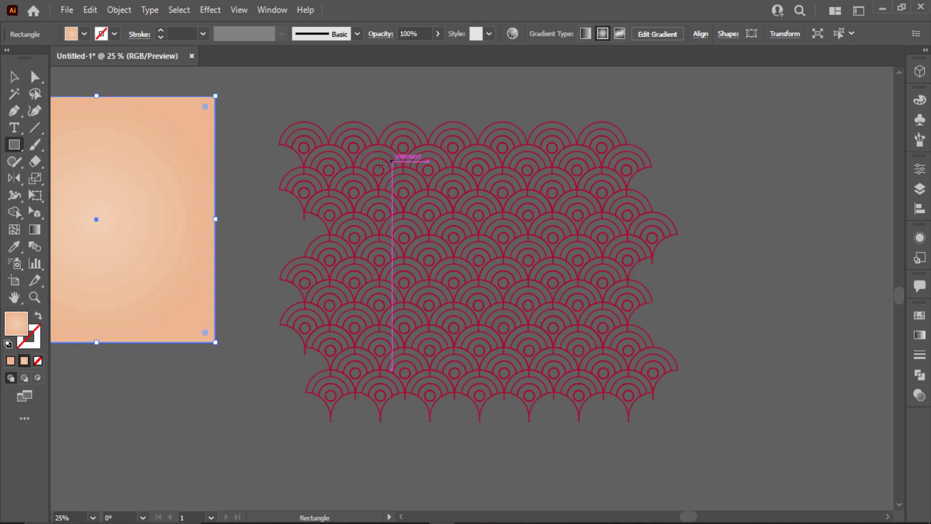
{"action": "scroll", "coordinate": [427, 291], "scroll_direction": "left", "scroll_amount": 5}
{"action": "scroll", "coordinate": [427, 291], "scroll_direction": "up", "scroll_amount": 1}
{"action": "key", "text": "v"}
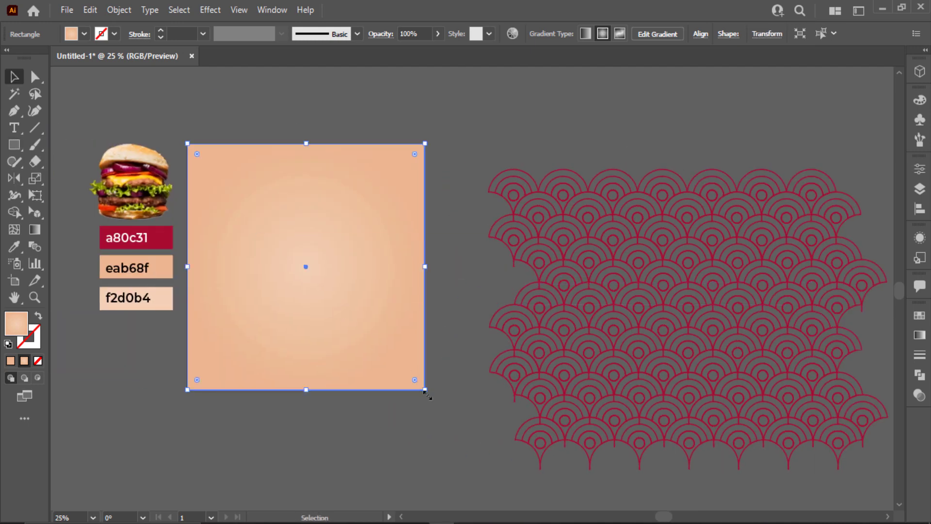
{"action": "left_click", "coordinate": [426, 390]}
{"action": "left_click_drag", "start_coordinate": [426, 392], "coordinate": [397, 375]}
{"action": "left_click_drag", "start_coordinate": [365, 303], "coordinate": [700, 326]}
Bring the smaller gradient square to the front and shift it down to the middle of the fan pattern
{"action": "right_click", "coordinate": [699, 326]}
{"action": "mouse_move", "coordinate": [747, 449]}
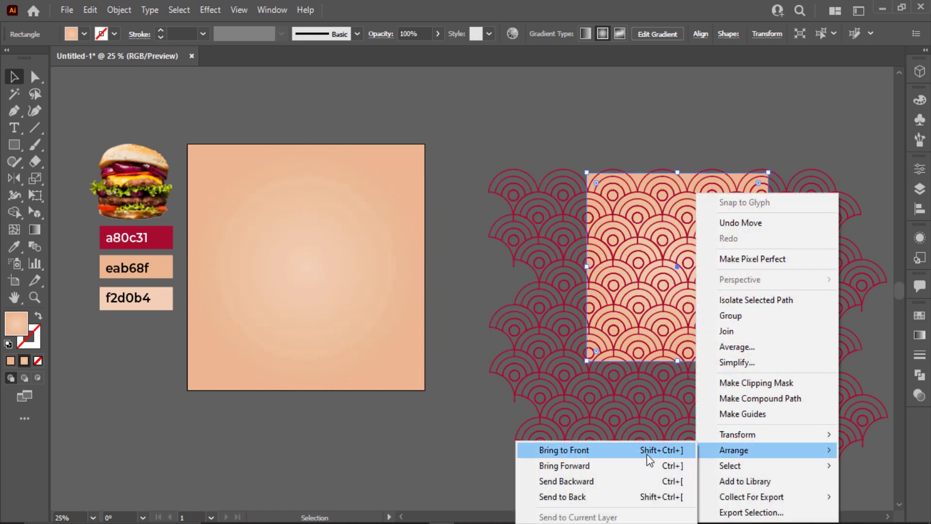
{"action": "left_click", "coordinate": [650, 450]}
{"action": "left_click_drag", "start_coordinate": [720, 277], "coordinate": [705, 289]}
Scale the fan pattern group down around the small square and clip the pattern with that square
{"action": "left_click", "coordinate": [539, 182]}
{"action": "left_click", "coordinate": [498, 183]}
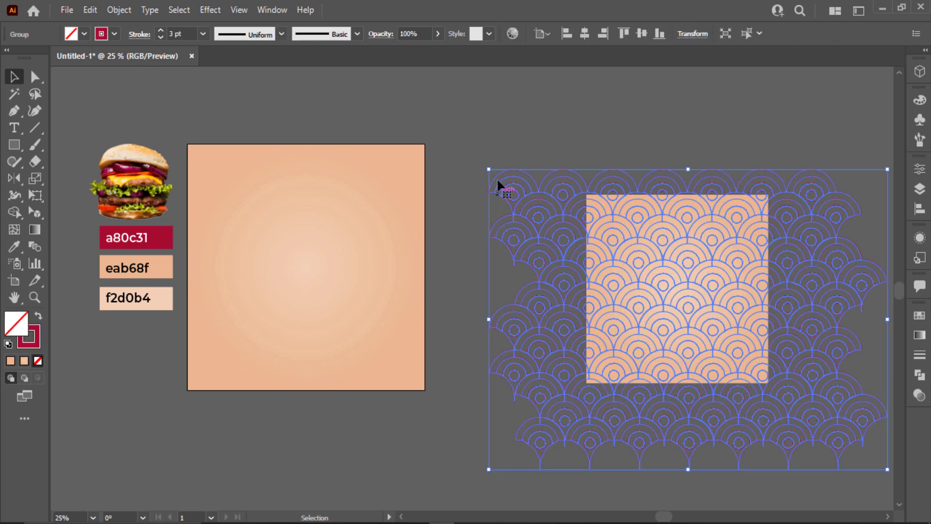
{"action": "left_click_drag", "start_coordinate": [489, 169], "coordinate": [529, 200]}
{"action": "left_click_drag", "start_coordinate": [571, 246], "coordinate": [569, 227]}
{"action": "right_click", "coordinate": [765, 384]}
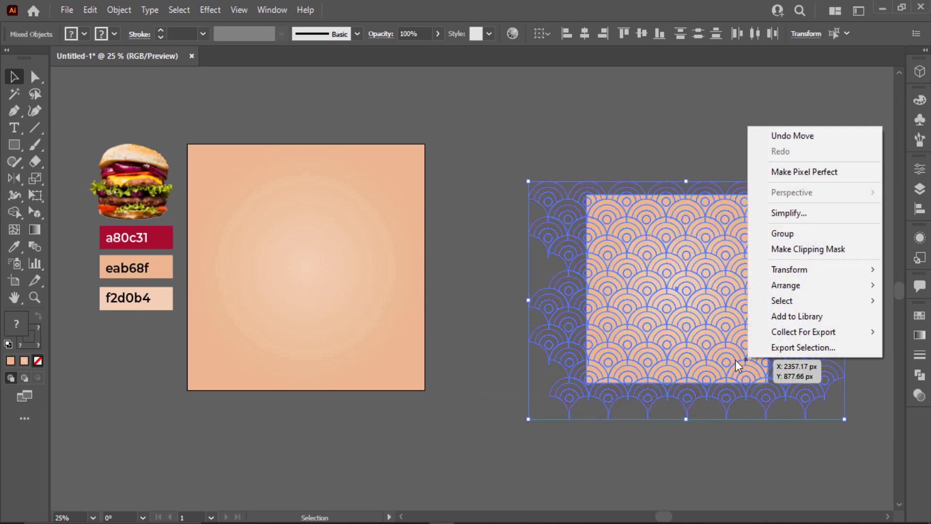
{"action": "left_click", "coordinate": [794, 247]}
Move the clipped fan pattern onto the peach background and centre it there
{"action": "left_click_drag", "start_coordinate": [638, 370], "coordinate": [349, 348]}
{"action": "key", "text": "ctrl+a"}
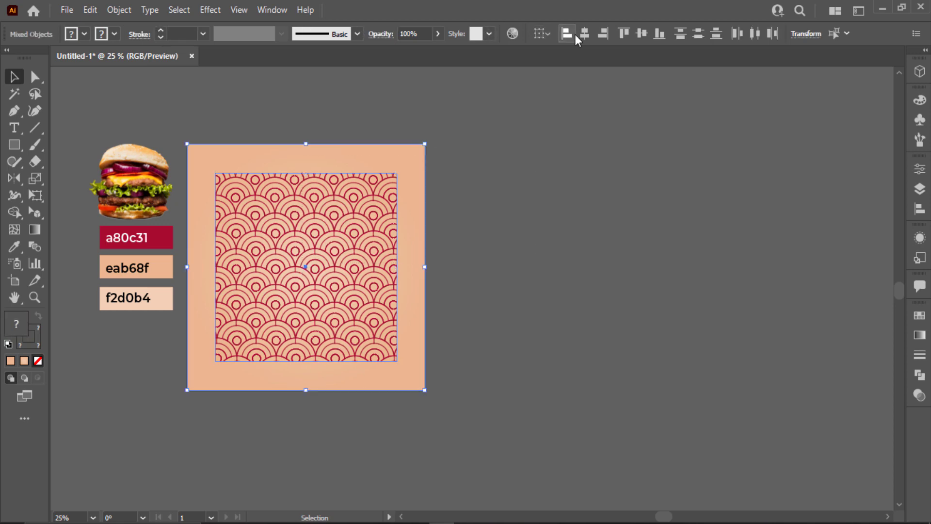
{"action": "left_click", "coordinate": [619, 190]}
Change the clipped fan pattern's blending mode so its lines blend softly into the peach background
{"action": "key", "text": "ctrl+0"}
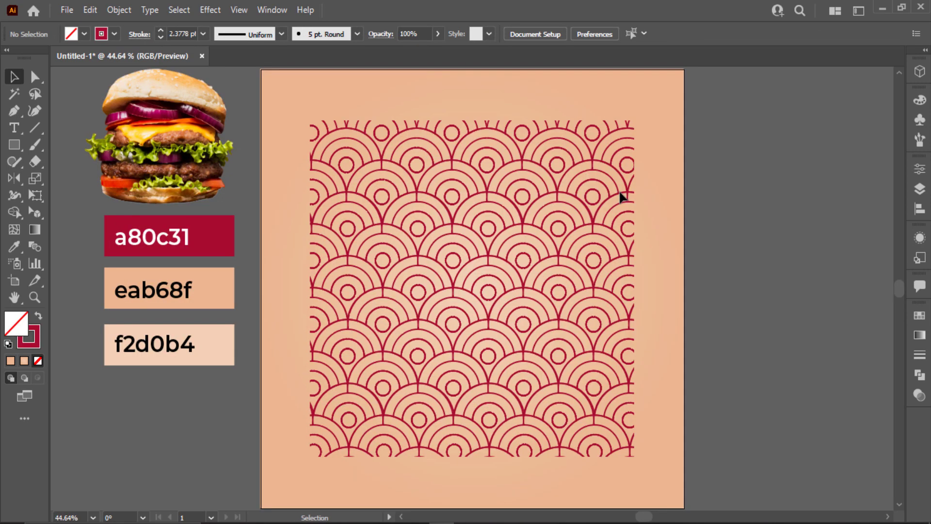
{"action": "left_click", "coordinate": [619, 197]}
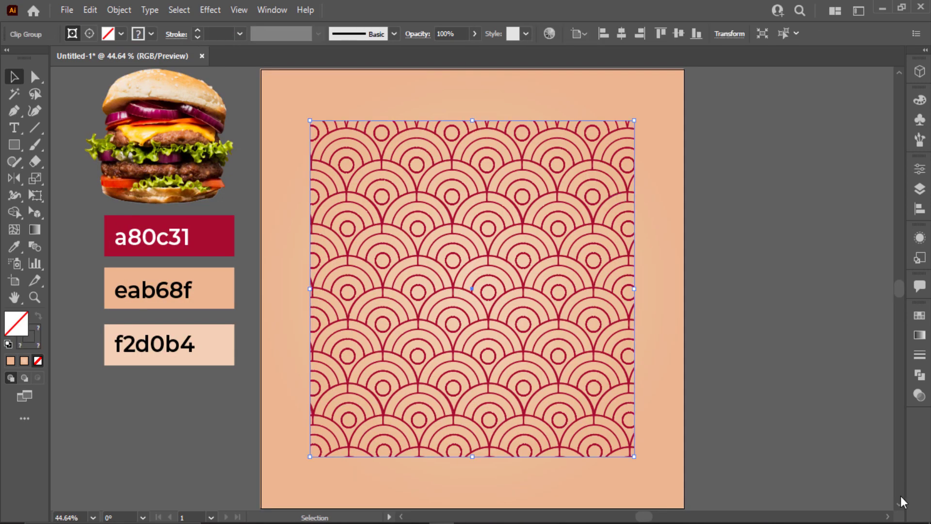
{"action": "left_click", "coordinate": [919, 374]}
{"action": "left_click", "coordinate": [919, 397]}
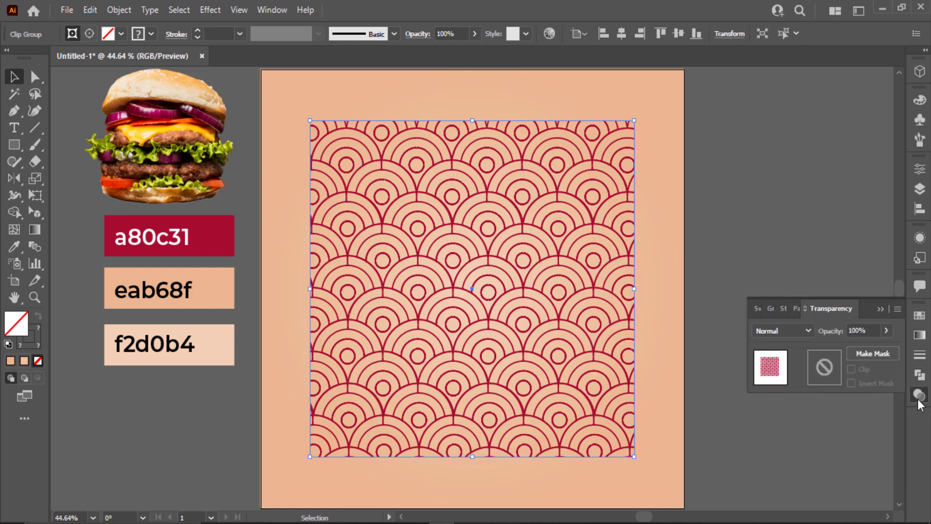
{"action": "left_click", "coordinate": [798, 332]}
{"action": "left_click", "coordinate": [791, 176]}
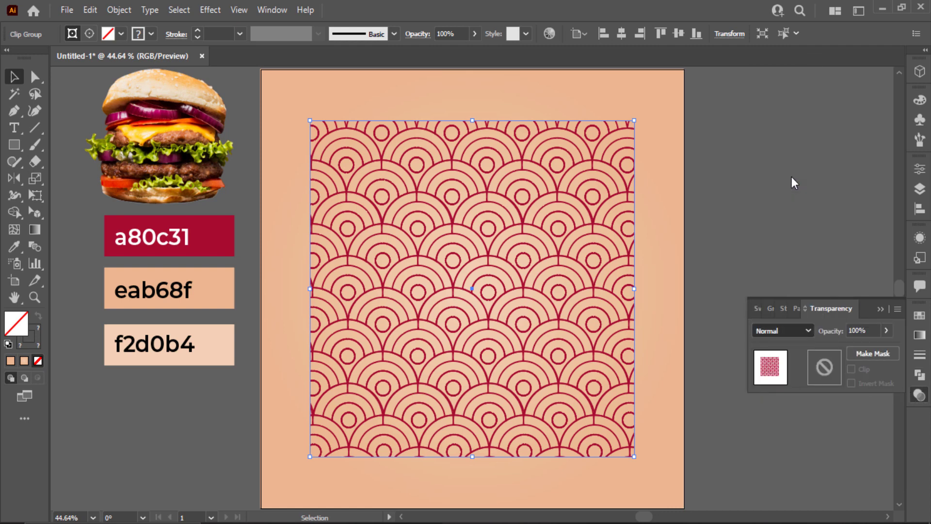
{"action": "left_click", "coordinate": [784, 220]}
{"action": "left_click", "coordinate": [879, 307]}
Enlarge the clipped fan pattern slightly about its centre and deselect it
{"action": "left_click", "coordinate": [623, 397]}
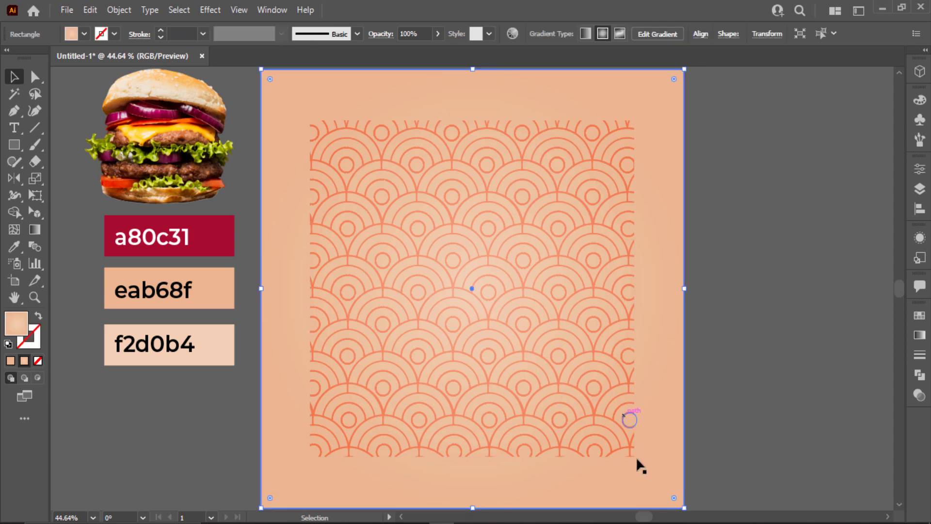
{"action": "left_click", "coordinate": [630, 455]}
{"action": "left_click_drag", "start_coordinate": [634, 456], "coordinate": [641, 467]}
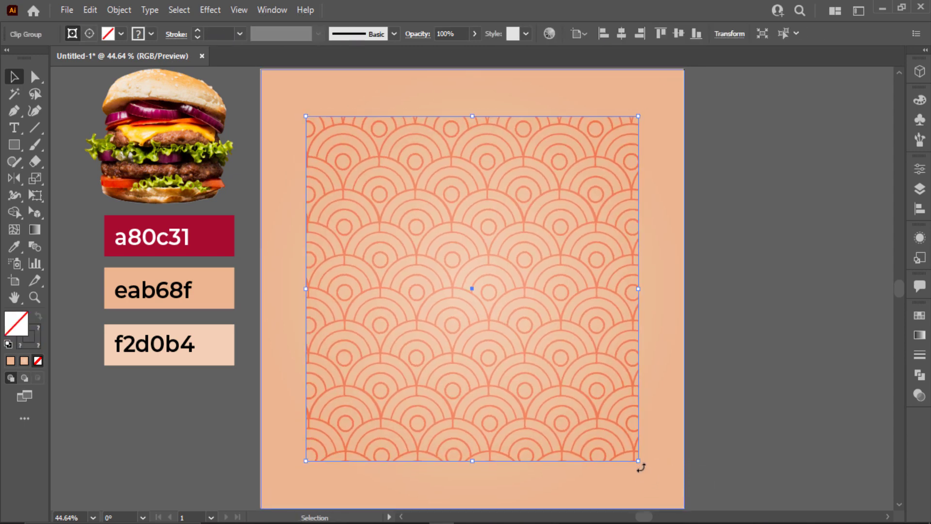
{"action": "key", "text": "ctrl+shift+a"}
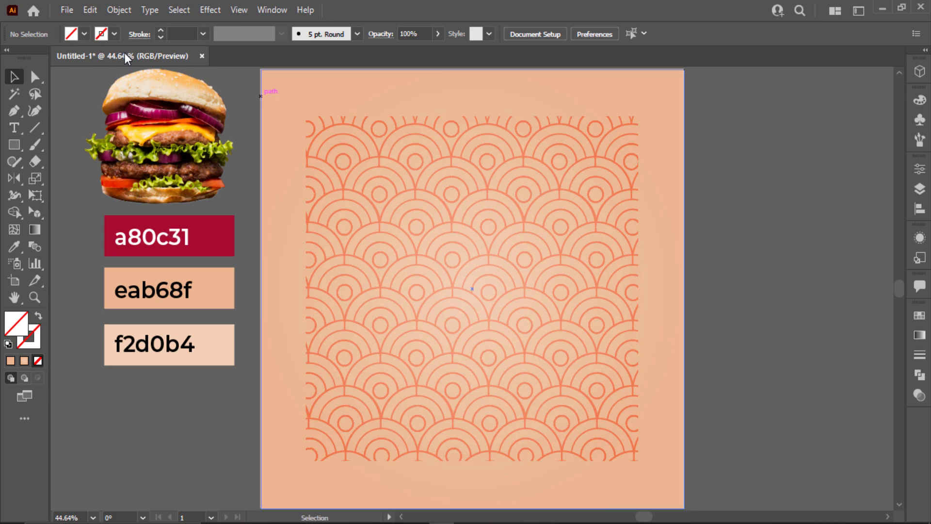
Draw a tall rectangle over the fan pattern, centre it on the artboard, and enlarge it slightly
{"action": "left_click_drag", "start_coordinate": [14, 144], "coordinate": [43, 143]}
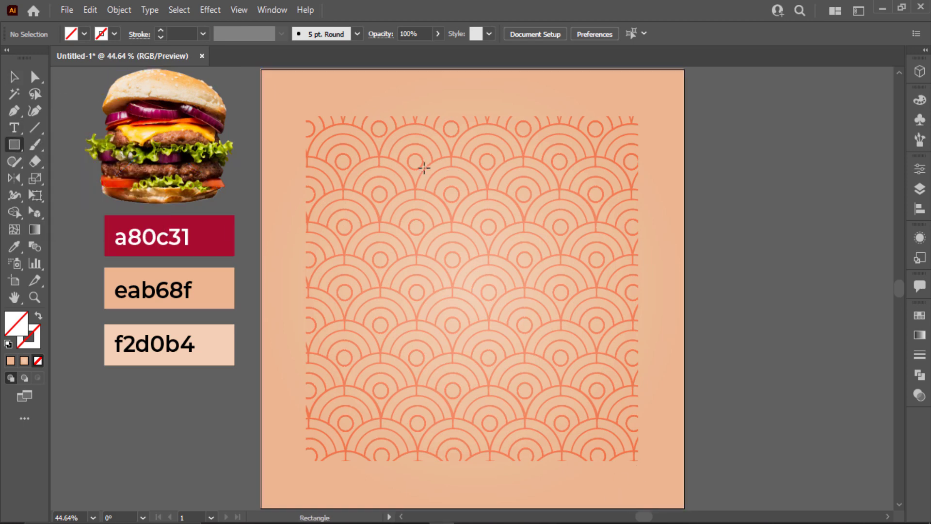
{"action": "left_click_drag", "start_coordinate": [423, 168], "coordinate": [553, 427]}
{"action": "key", "text": "v"}
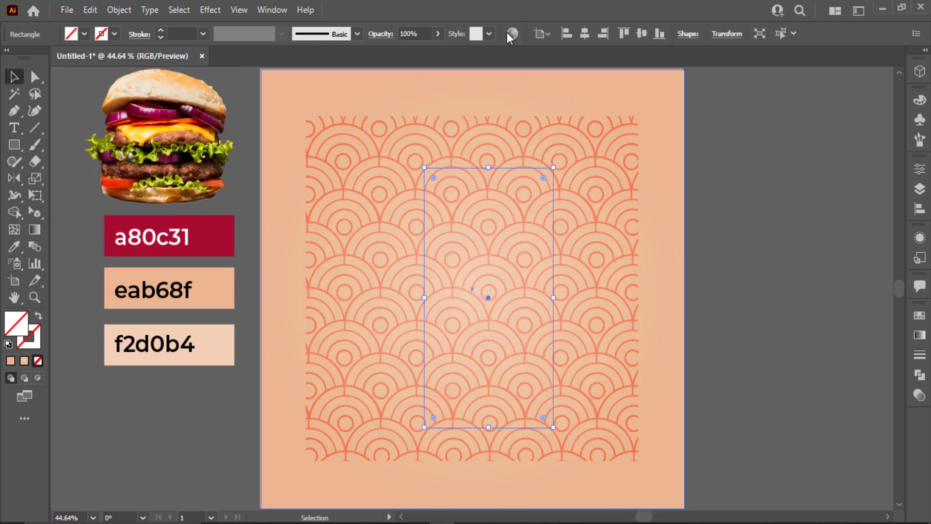
{"action": "left_click", "coordinate": [591, 35]}
{"action": "left_click", "coordinate": [642, 34]}
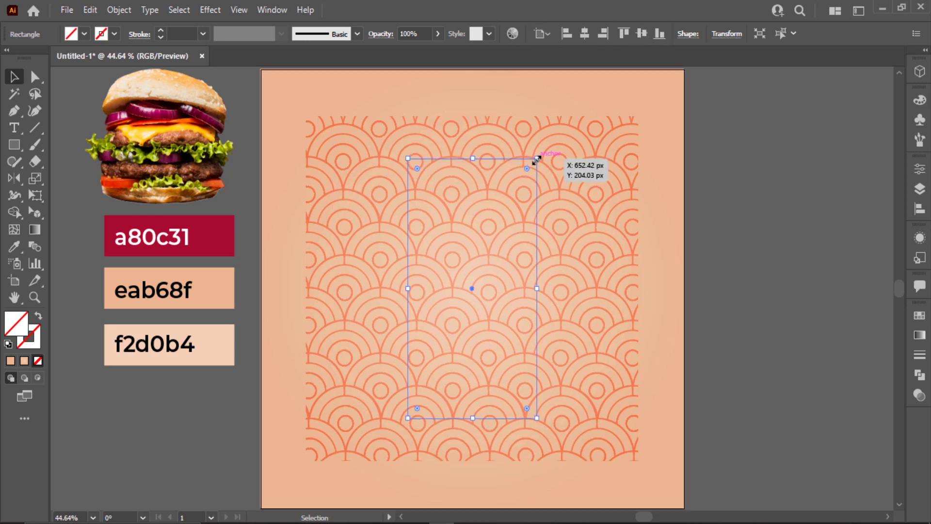
{"action": "left_click_drag", "start_coordinate": [537, 159], "coordinate": [540, 151]}
Fill the tall rectangle with crimson a80c31 and round its corners fully into a pill
{"action": "key", "text": "i"}
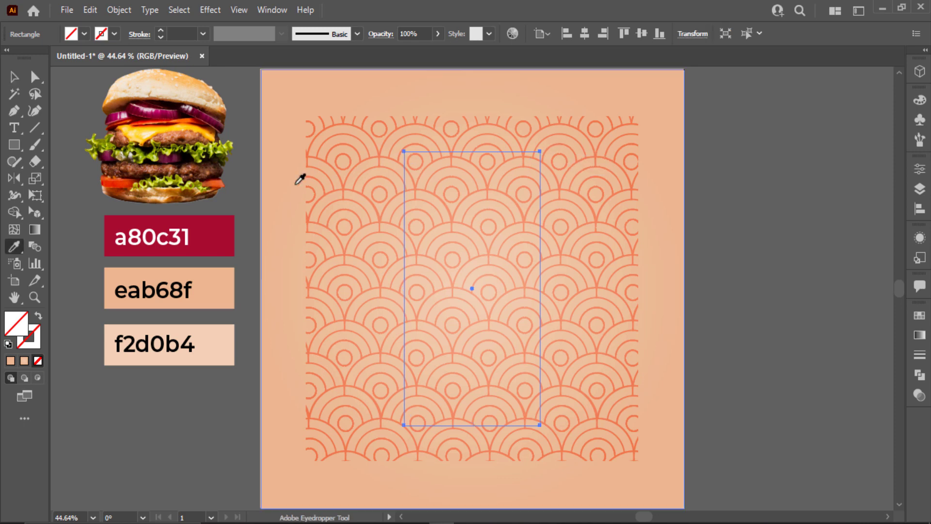
{"action": "left_click", "coordinate": [229, 222]}
{"action": "key", "text": "v"}
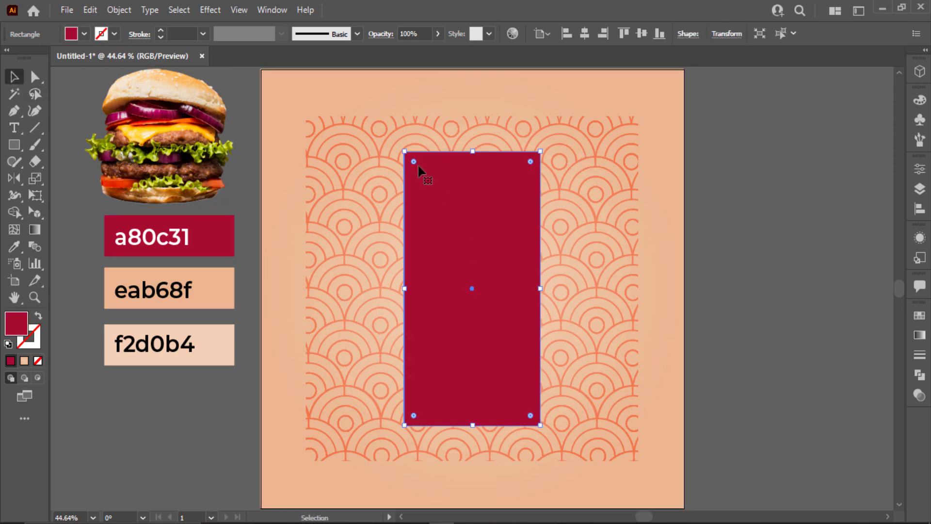
{"action": "left_click_drag", "start_coordinate": [418, 163], "coordinate": [505, 268]}
{"action": "left_click", "coordinate": [772, 296]}
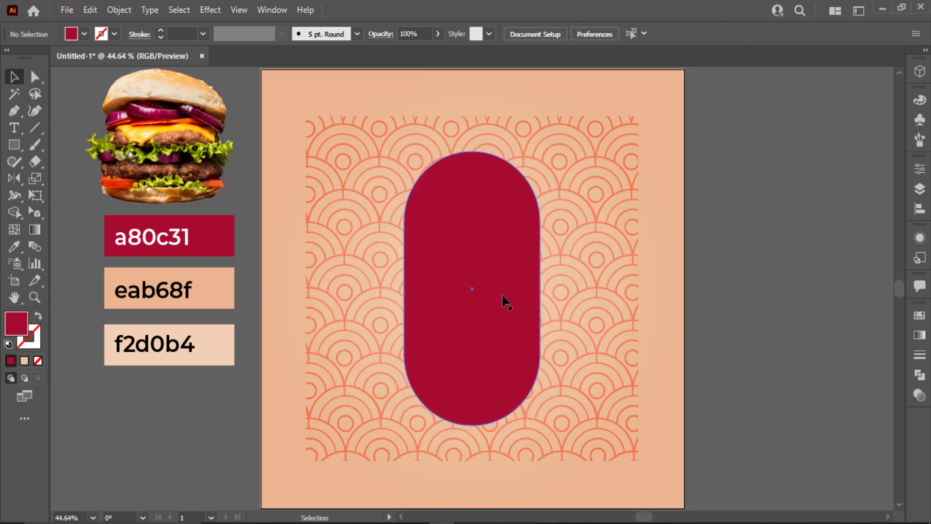
Bring the burger image to the front and move it onto the crimson pill
{"action": "left_click", "coordinate": [502, 296]}
{"action": "right_click", "coordinate": [183, 119]}
{"action": "mouse_move", "coordinate": [270, 246]}
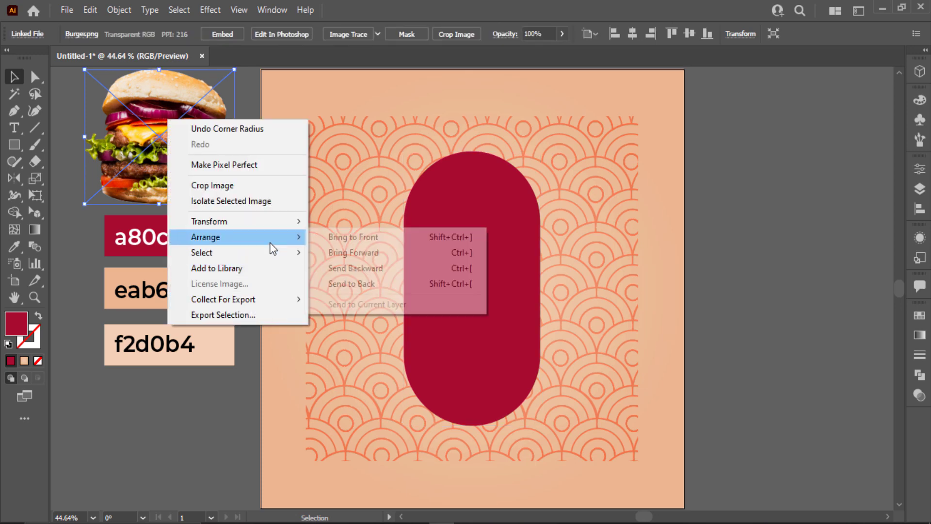
{"action": "left_click", "coordinate": [353, 234]}
{"action": "left_click_drag", "start_coordinate": [152, 132], "coordinate": [432, 285]}
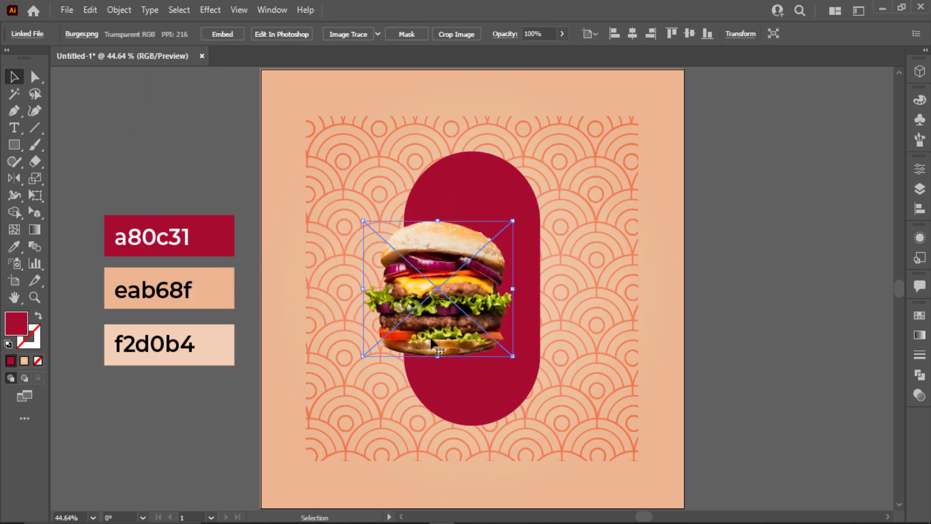
Enlarge the burger image until it extends past both sides of the pill and centre it vertically
{"action": "left_click_drag", "start_coordinate": [515, 357], "coordinate": [553, 386]}
{"action": "left_click_drag", "start_coordinate": [520, 326], "coordinate": [532, 338]}
{"action": "left_click_drag", "start_coordinate": [571, 397], "coordinate": [584, 395]}
{"action": "left_click_drag", "start_coordinate": [528, 368], "coordinate": [527, 365]}
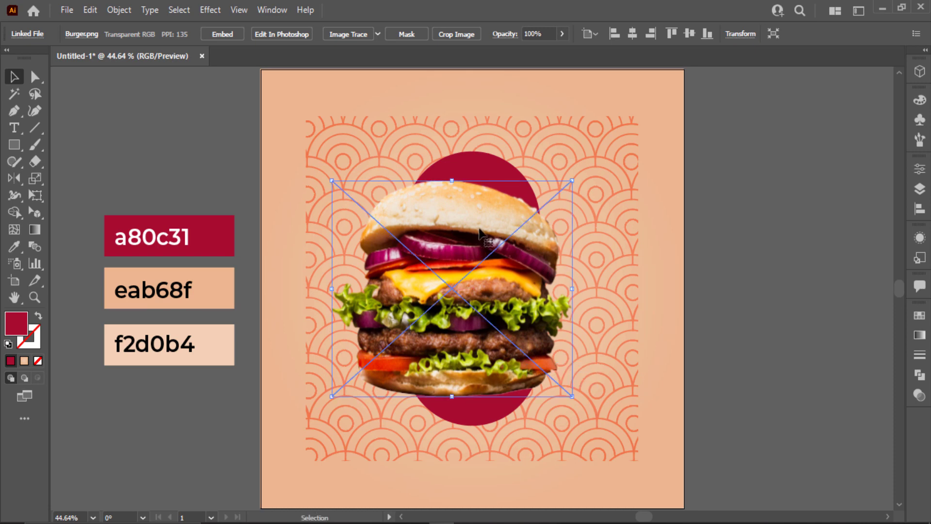
{"action": "left_click", "coordinate": [464, 170]}
{"action": "left_click_drag", "start_coordinate": [464, 169], "coordinate": [769, 204]}
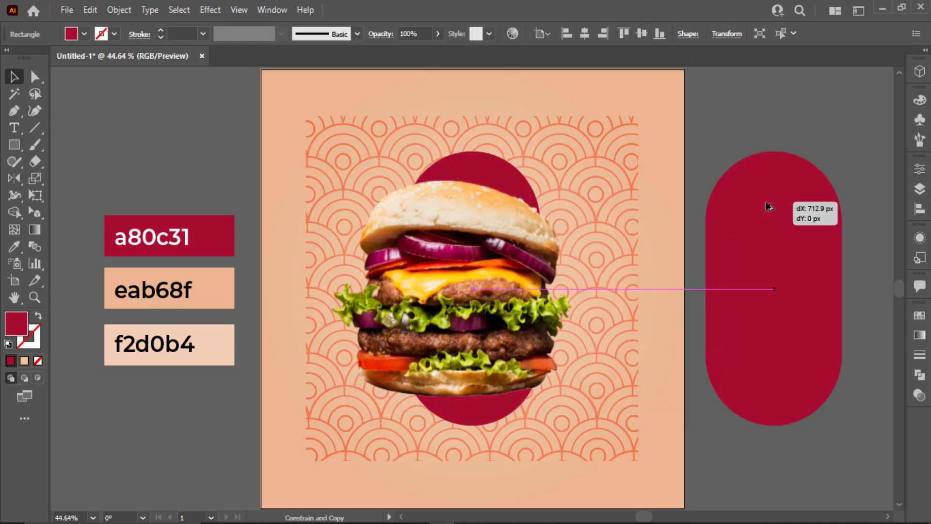
{"action": "right_click", "coordinate": [769, 205]}
{"action": "mouse_move", "coordinate": [819, 451]}
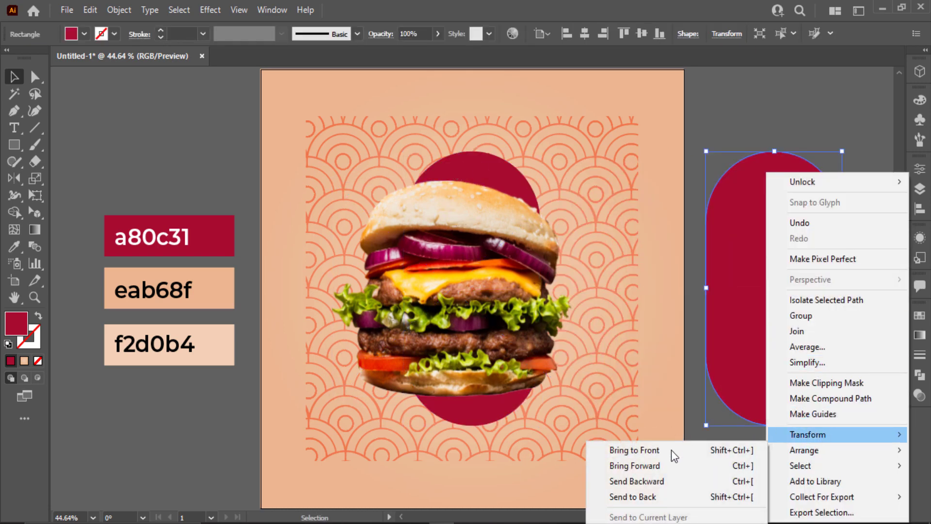
{"action": "left_click", "coordinate": [630, 447]}
{"action": "key", "text": "ctrl+z"}
{"action": "key", "text": "ctrl+z"}
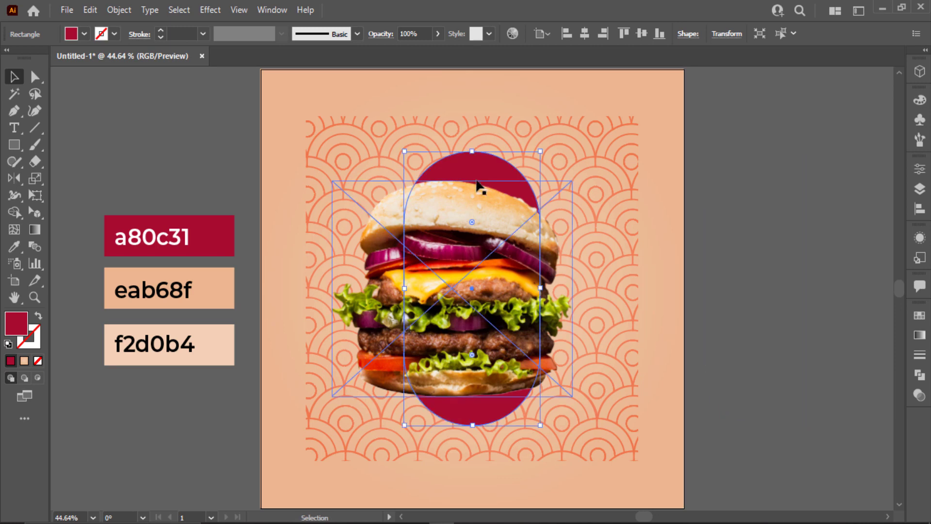
Bring the pill's in-place copy in front of the burger and set a duplicate pill beside the artboard
{"action": "right_click", "coordinate": [482, 176]}
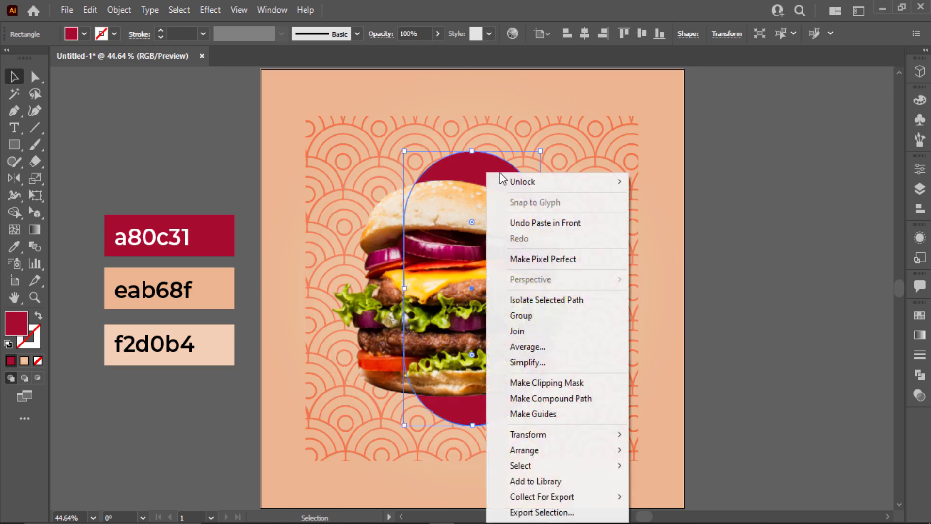
{"action": "mouse_move", "coordinate": [573, 450]}
{"action": "left_click", "coordinate": [697, 455]}
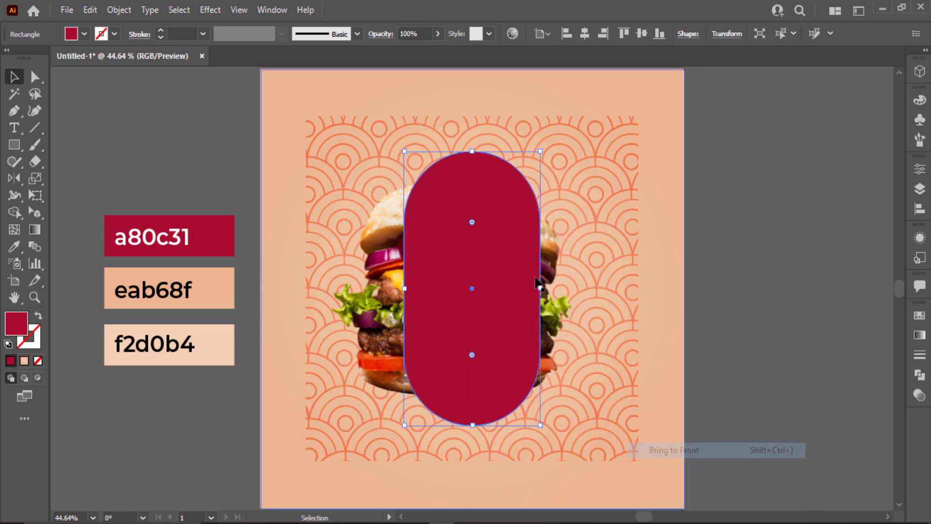
{"action": "left_click_drag", "start_coordinate": [506, 286], "coordinate": [864, 291]}
{"action": "left_click", "coordinate": [504, 291]}
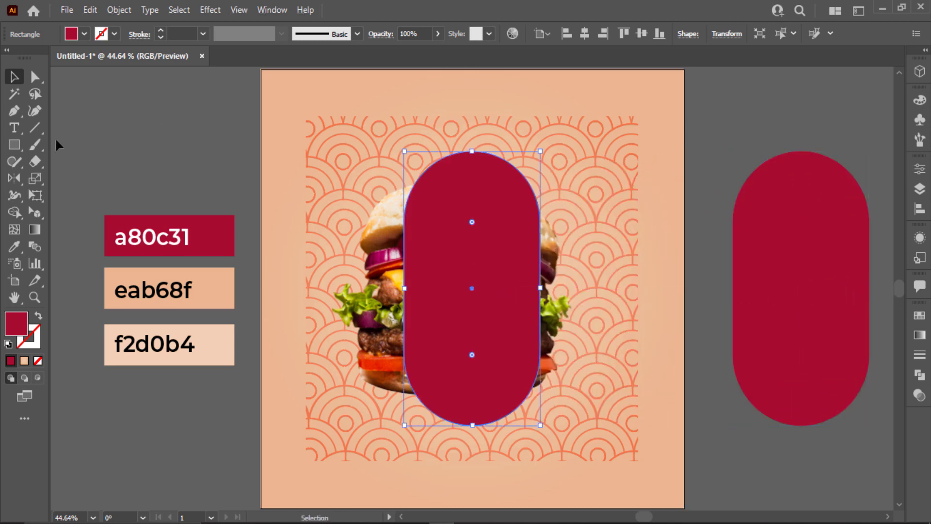
Start a Pen outline above the bun's outer side and continue it to where the pill's edge meets the top bun
{"action": "left_click", "coordinate": [14, 111]}
{"action": "key", "text": "ctrl+="}
{"action": "scroll", "coordinate": [434, 194], "scroll_direction": "up", "scroll_amount": 2}
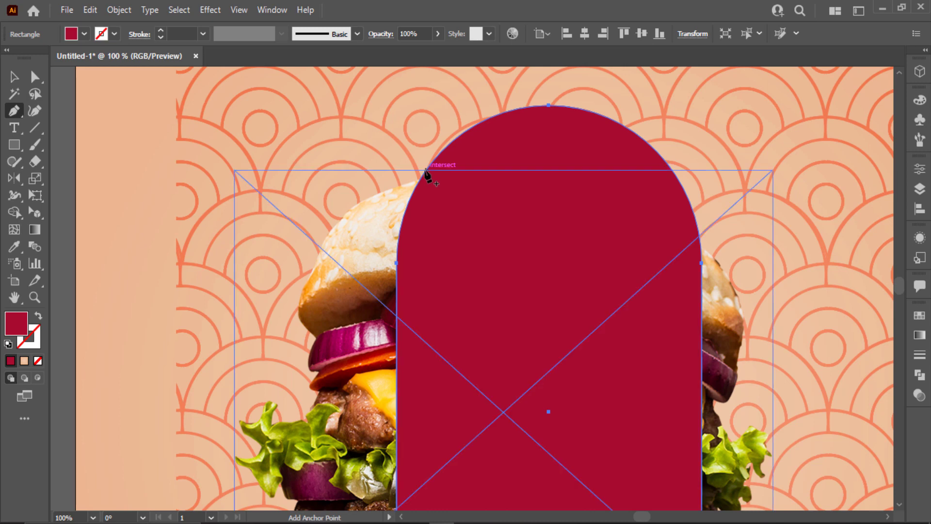
{"action": "left_click", "coordinate": [427, 173]}
{"action": "scroll", "coordinate": [311, 165], "scroll_direction": "down", "scroll_amount": 1}
{"action": "left_click", "coordinate": [301, 158]}
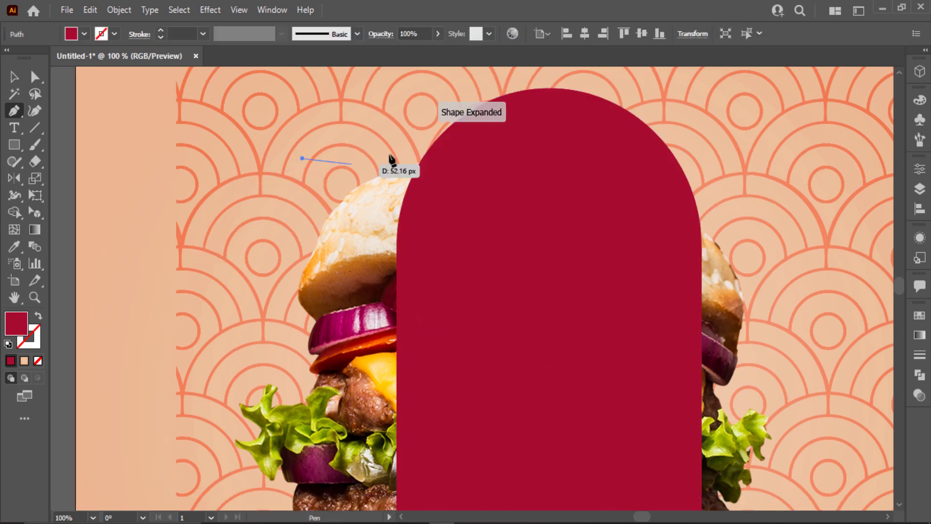
{"action": "left_click", "coordinate": [427, 153]}
Continue the Pen outline down inside the pill, through the bottom bun's intersection with its edge, and out below the burger
{"action": "scroll", "coordinate": [446, 172], "scroll_direction": "down", "scroll_amount": 10}
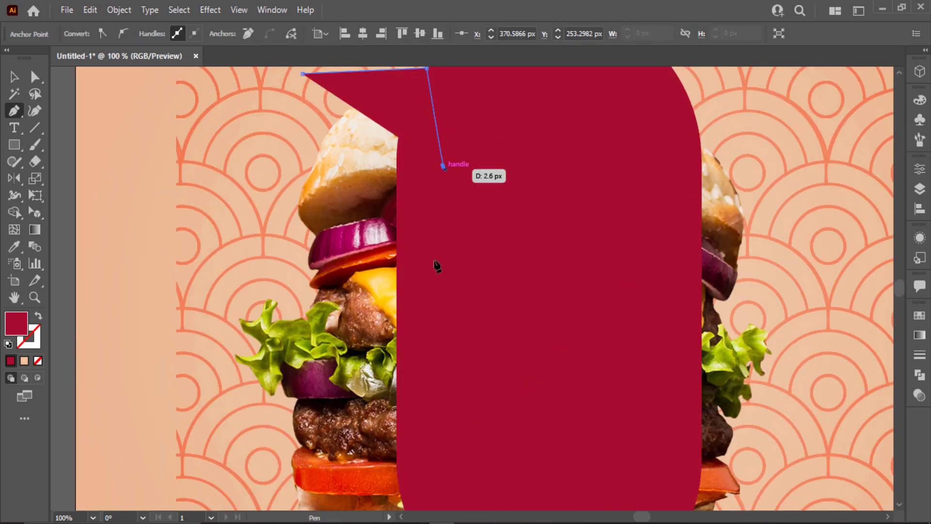
{"action": "left_click", "coordinate": [450, 322]}
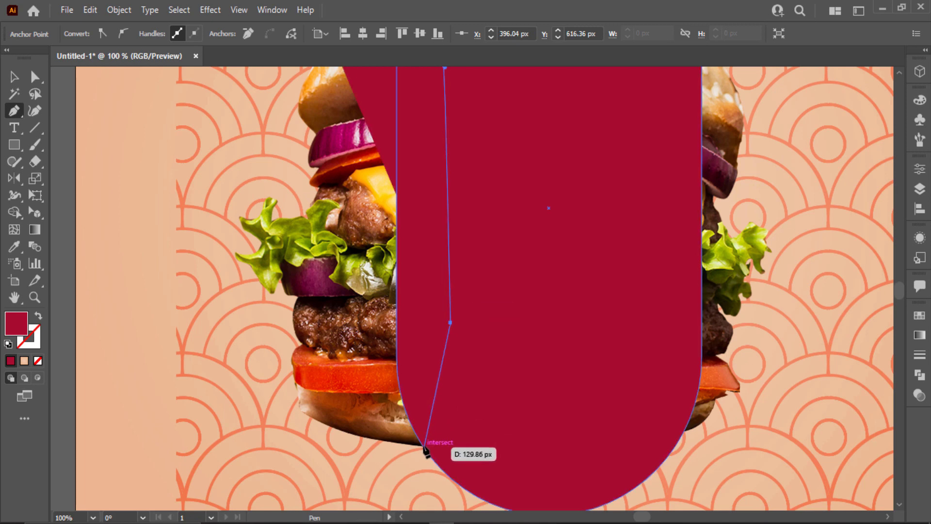
{"action": "scroll", "coordinate": [426, 453], "scroll_direction": "up", "scroll_amount": 3}
{"action": "scroll", "coordinate": [426, 436], "scroll_direction": "down", "scroll_amount": 3}
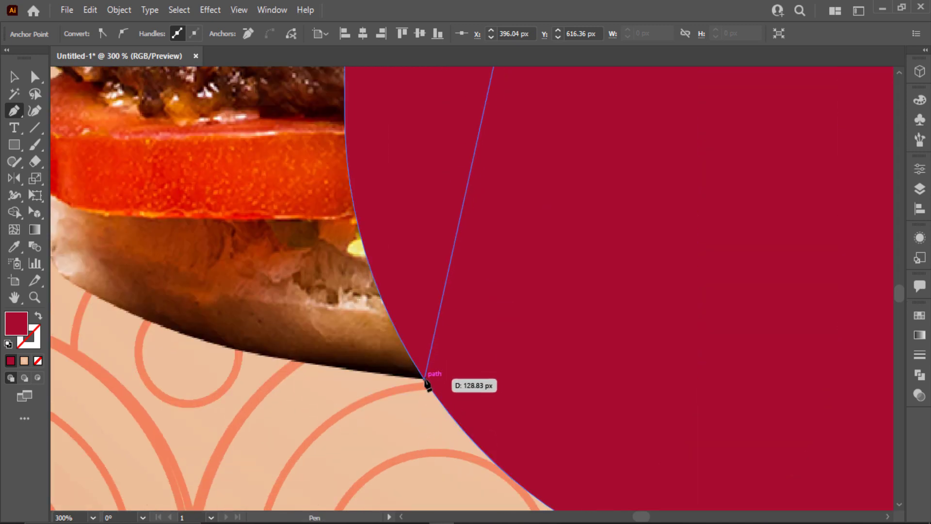
{"action": "scroll", "coordinate": [424, 379], "scroll_direction": "down", "scroll_amount": 5}
{"action": "left_click", "coordinate": [357, 420]}
{"action": "left_click", "coordinate": [251, 360]}
{"action": "left_click", "coordinate": [271, 217]}
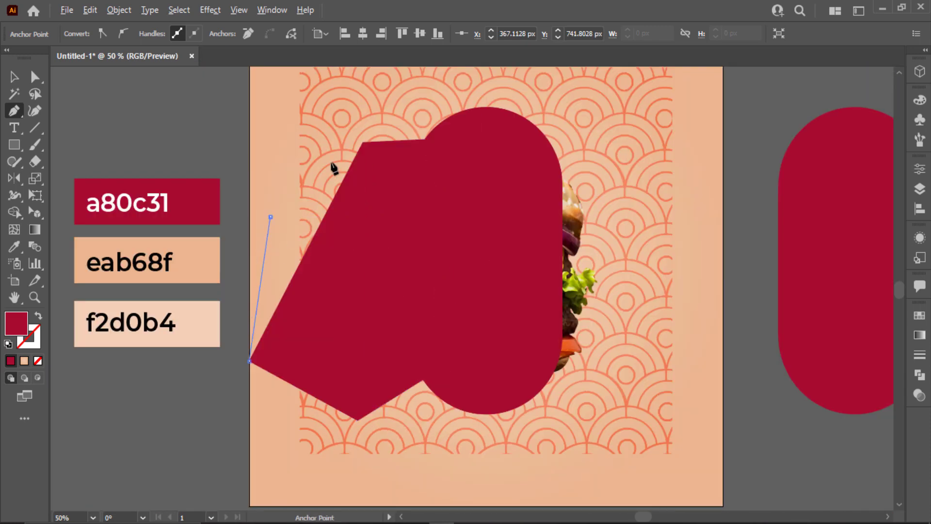
{"action": "left_click", "coordinate": [364, 142]}
{"action": "key", "text": "ctrl+z"}
{"action": "key", "text": "ctrl+z"}
{"action": "key", "text": "ctrl+z"}
Continue the Pen outline up around the burger's outer side and close it at the starting point above the bun
{"action": "left_click", "coordinate": [317, 352]}
{"action": "left_click", "coordinate": [309, 272]}
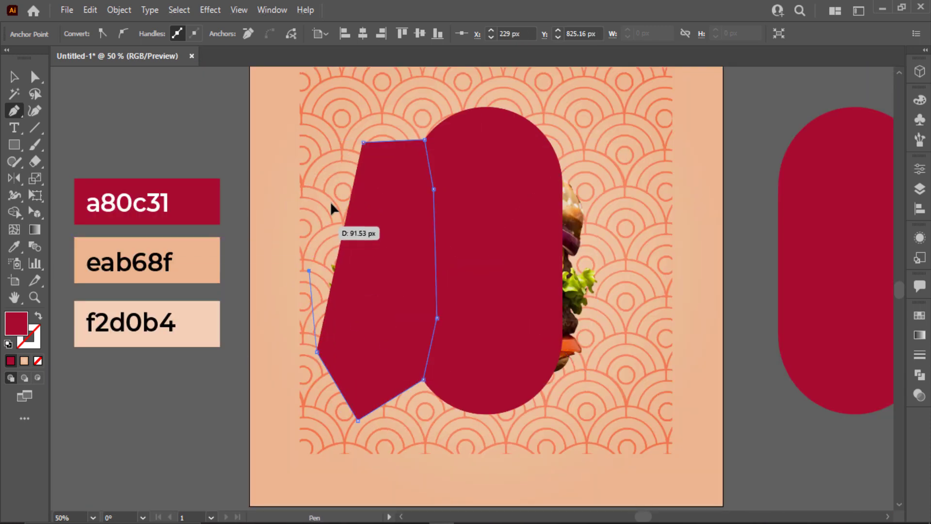
{"action": "left_click", "coordinate": [312, 226]}
{"action": "left_click", "coordinate": [331, 201]}
{"action": "left_click", "coordinate": [363, 142]}
Unite the closed Pen outline and the front pill copy into one crimson shape
{"action": "left_click", "coordinate": [34, 76]}
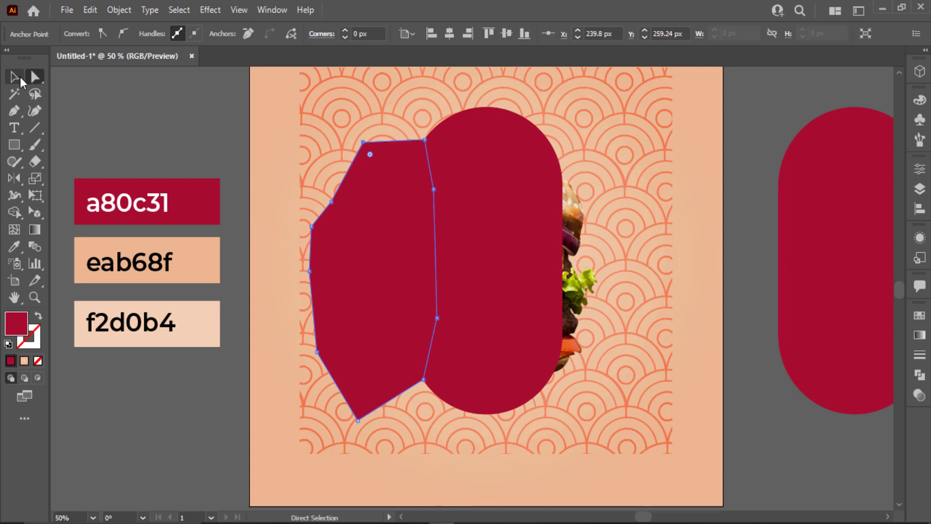
{"action": "left_click", "coordinate": [14, 76]}
{"action": "left_click", "coordinate": [527, 259], "text": "shift"}
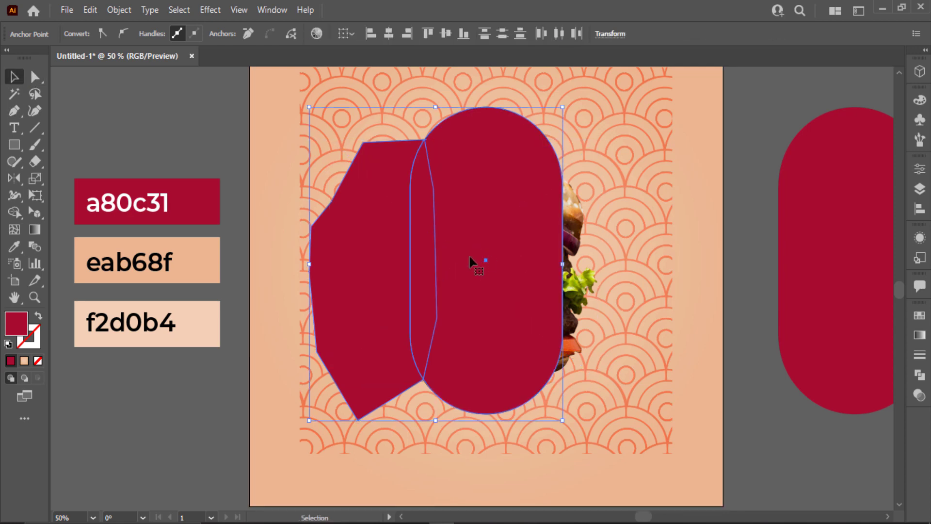
{"action": "left_click", "coordinate": [921, 395]}
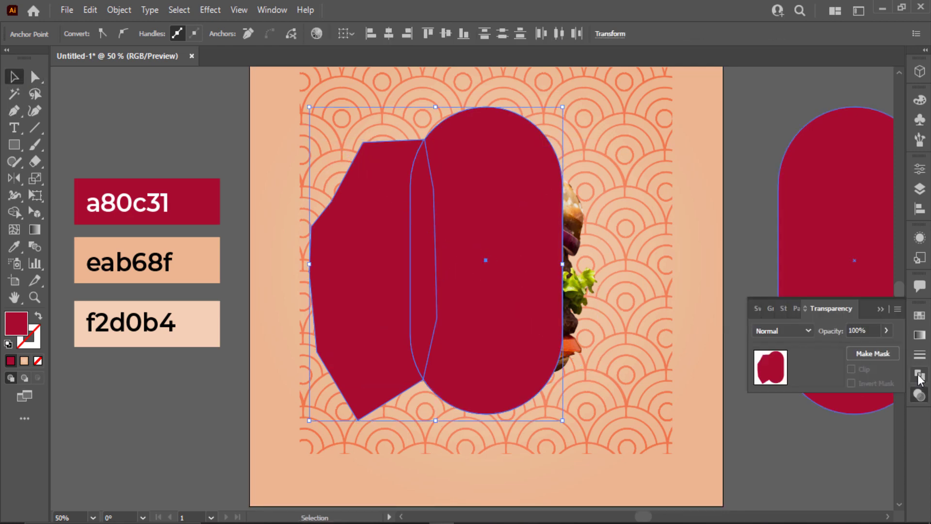
{"action": "left_click", "coordinate": [919, 375]}
{"action": "left_click", "coordinate": [761, 347]}
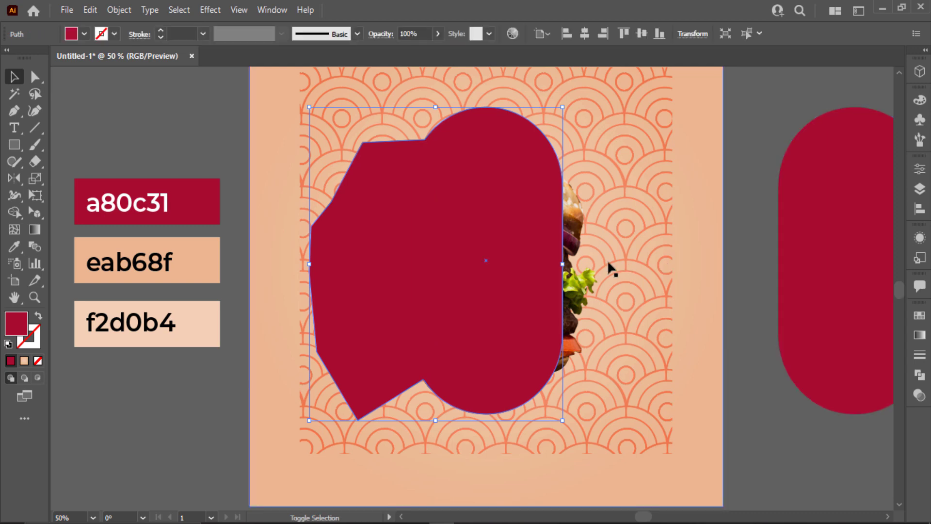
Clip the burger image with the united crimson shape using a clipping mask
{"action": "left_click", "coordinate": [572, 228], "text": "shift"}
{"action": "right_click", "coordinate": [545, 266]}
{"action": "left_click", "coordinate": [584, 410]}
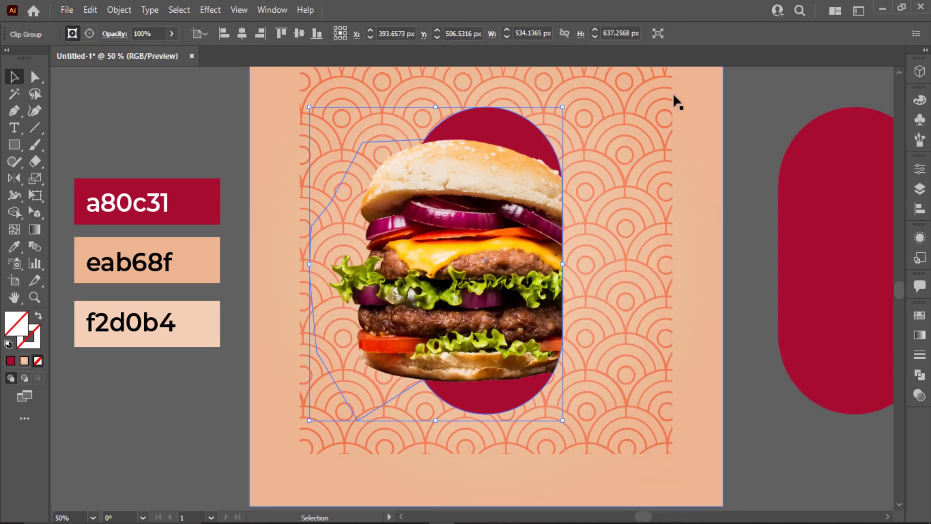
Isolate the crimson pill behind the clipped burger for editing
{"action": "left_click", "coordinate": [504, 107]}
{"action": "left_click", "coordinate": [487, 109]}
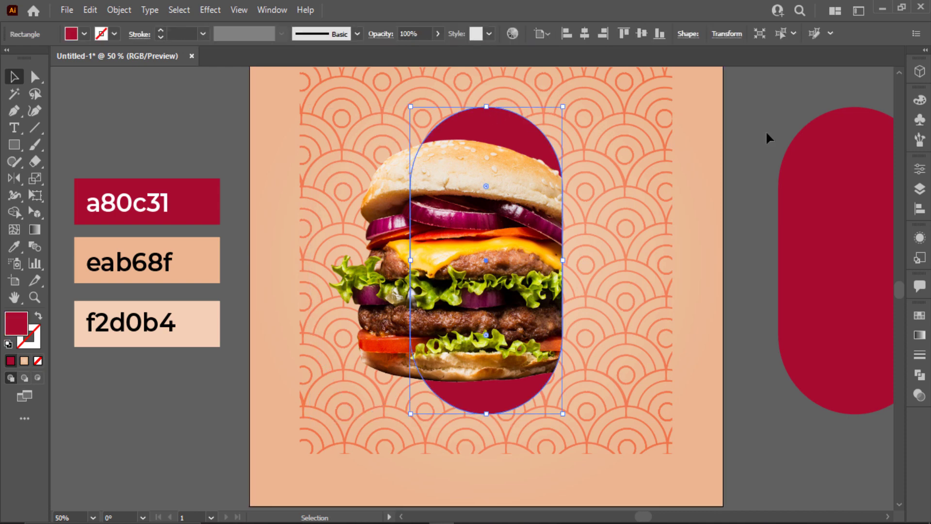
{"action": "left_click", "coordinate": [846, 182]}
{"action": "mouse_move", "coordinate": [846, 182]}
{"action": "left_mouse_down"}
{"action": "mouse_move", "coordinate": [549, 189]}
{"action": "mouse_move", "coordinate": [846, 183]}
{"action": "left_mouse_up"}
{"action": "left_click", "coordinate": [497, 121]}
{"action": "double_click", "coordinate": [497, 119]}
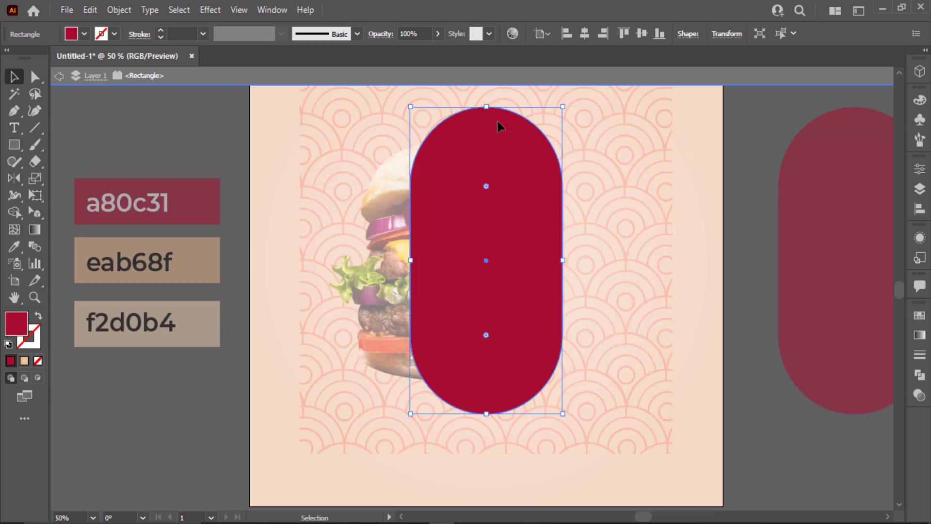
{"action": "left_click", "coordinate": [210, 10]}
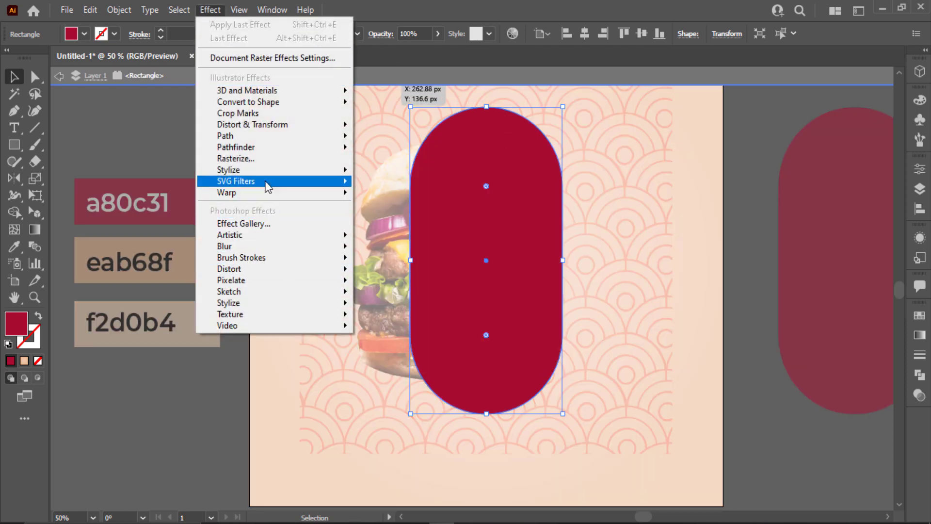
{"action": "mouse_move", "coordinate": [284, 169]}
{"action": "left_click", "coordinate": [373, 172]}
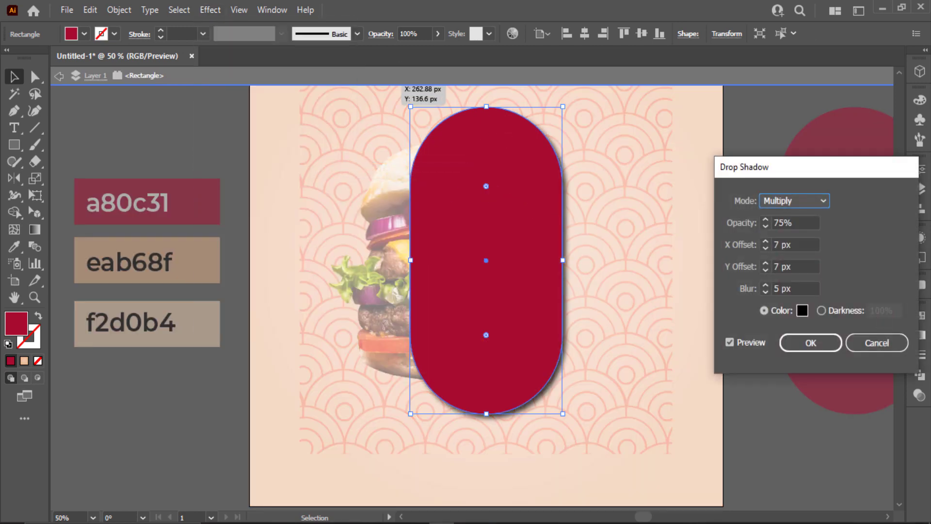
{"action": "left_click", "coordinate": [879, 341]}
Start an Inner Glow effect on the isolated pill with Multiply mode and black colour 000000
{"action": "left_click", "coordinate": [222, 11]}
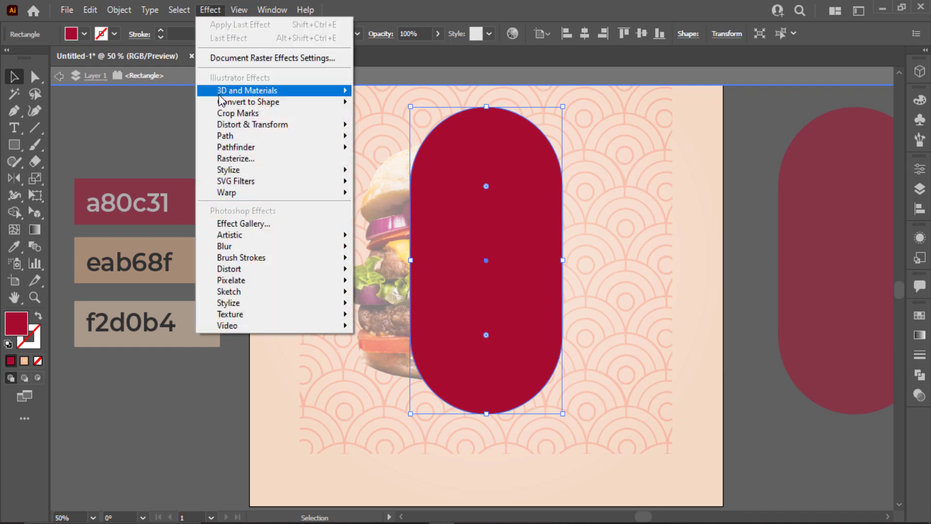
{"action": "mouse_move", "coordinate": [267, 169]}
{"action": "left_click", "coordinate": [417, 203]}
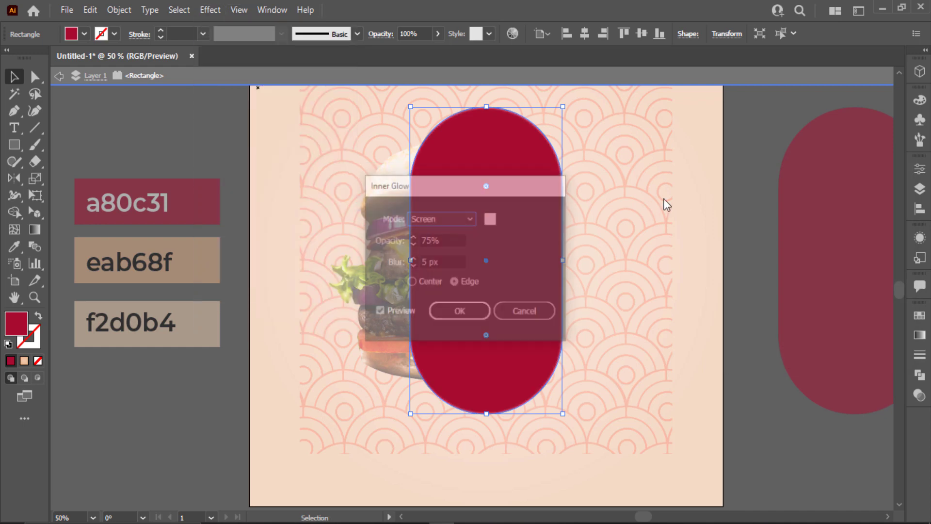
{"action": "left_click_drag", "start_coordinate": [516, 191], "coordinate": [778, 191]}
{"action": "left_click", "coordinate": [733, 221]}
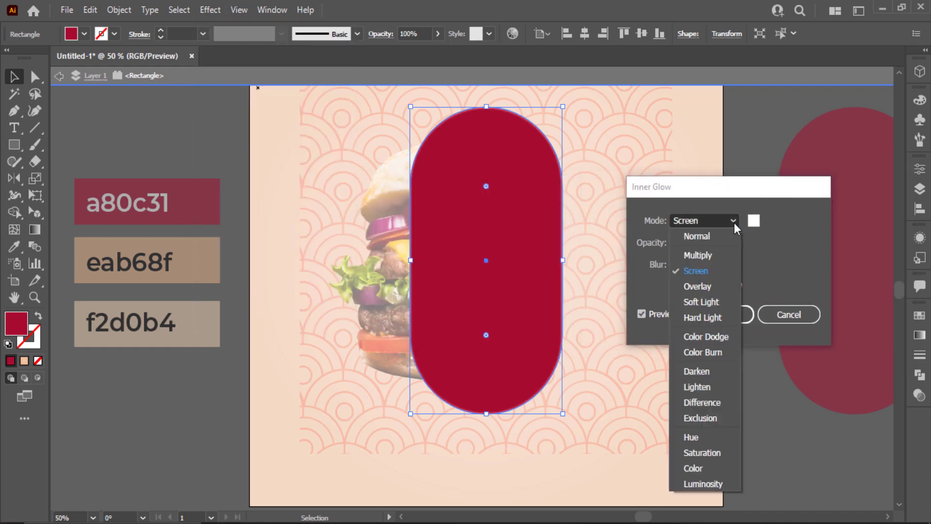
{"action": "left_click", "coordinate": [698, 255]}
{"action": "left_click", "coordinate": [753, 220]}
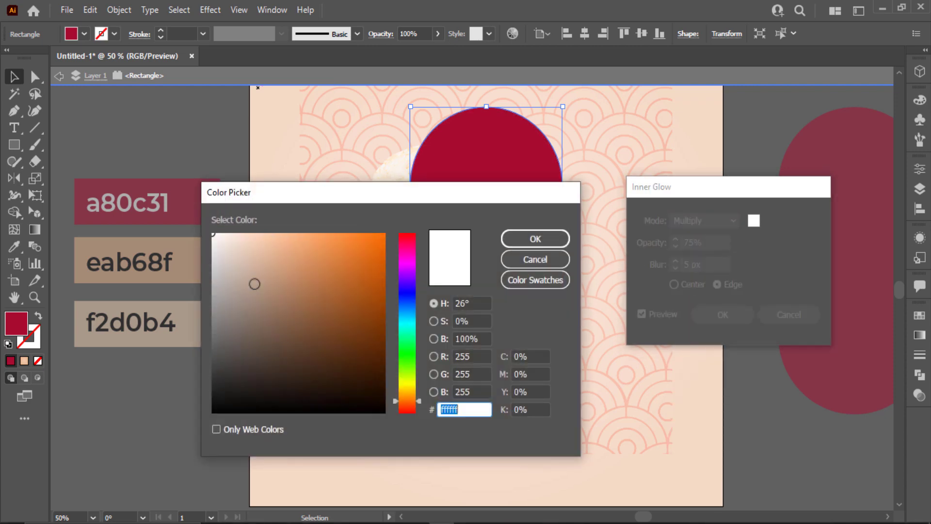
{"action": "type", "text": "000000"}
{"action": "left_click", "coordinate": [533, 238]}
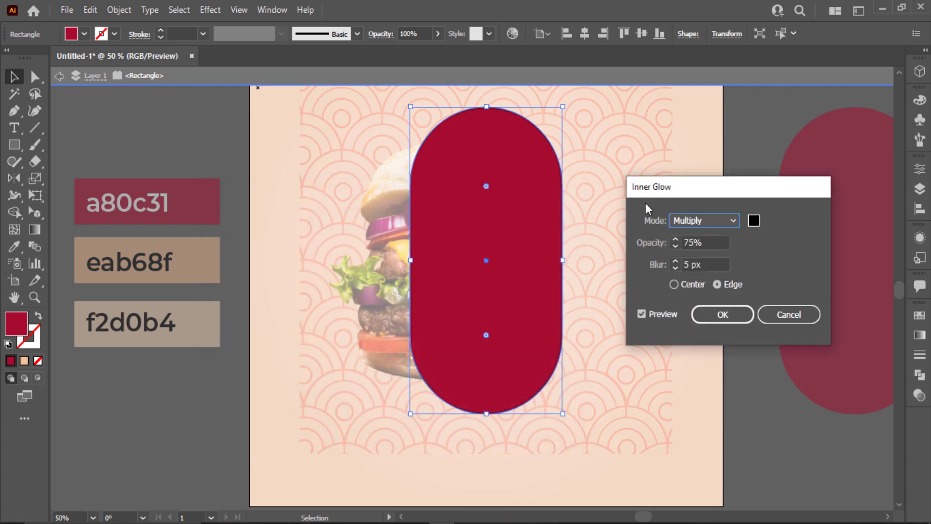
Set the pill's Inner Glow to 45% opacity and 20 px blur, and apply the effect
{"action": "left_click", "coordinate": [676, 260]}
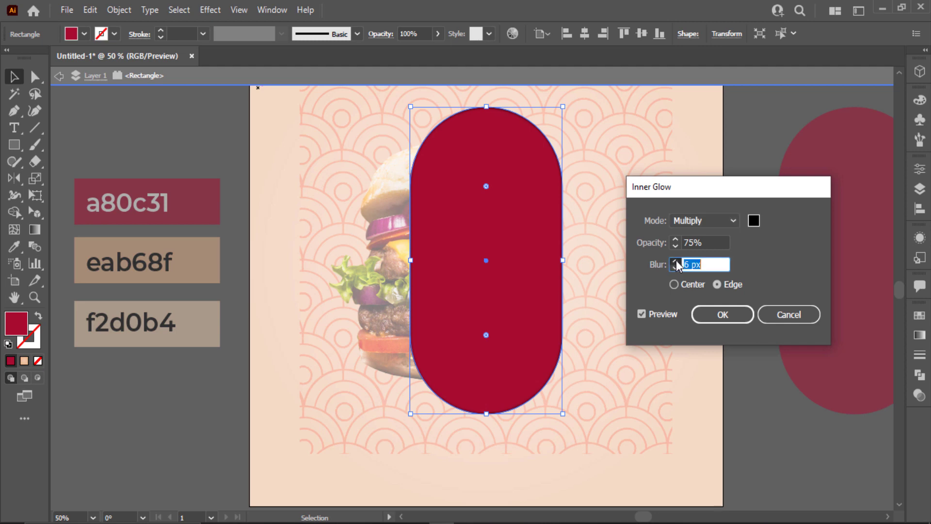
{"action": "left_click", "coordinate": [676, 260]}
{"action": "left_click", "coordinate": [675, 260]}
{"action": "left_click", "coordinate": [676, 261]}
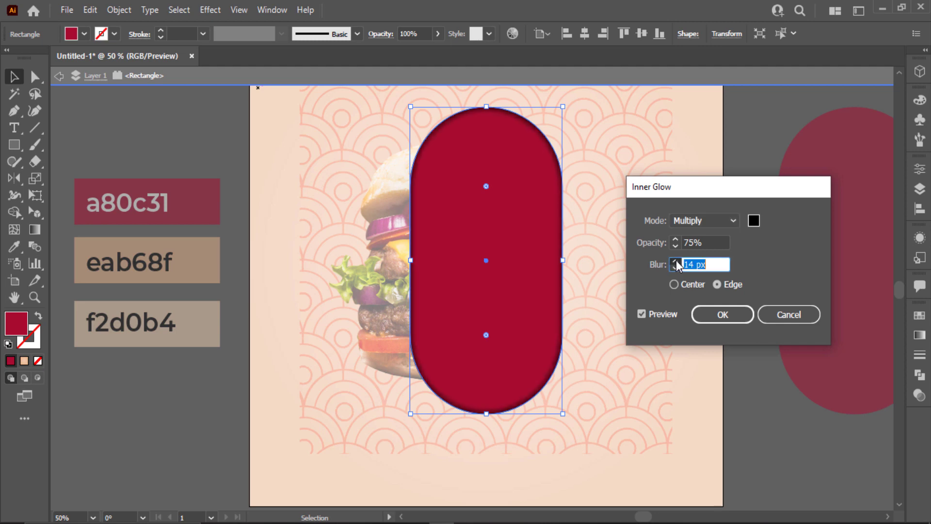
{"action": "double_click", "coordinate": [699, 241]}
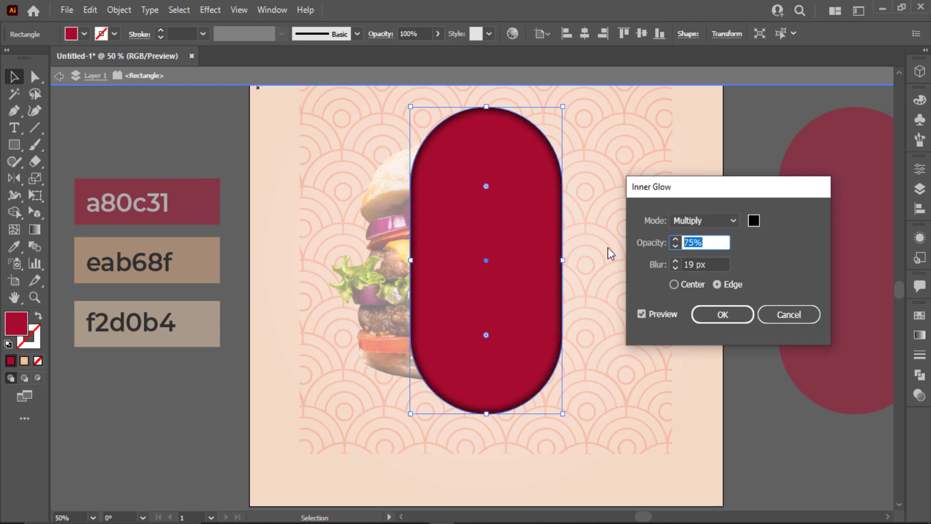
{"action": "type", "text": "45"}
{"action": "left_click", "coordinate": [675, 261]}
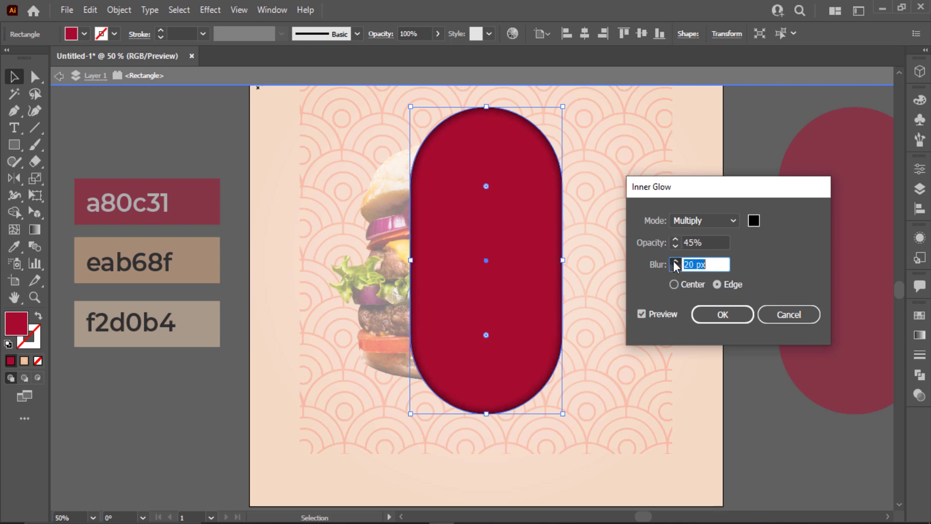
{"action": "left_click", "coordinate": [726, 320]}
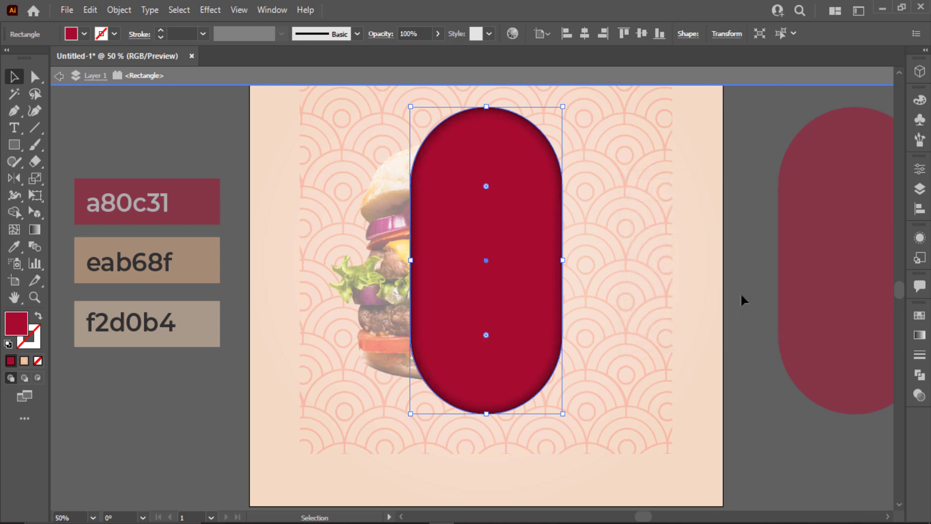
Exit the pill's isolation and delete the duplicate pill beside the artboard
{"action": "left_click", "coordinate": [740, 292]}
{"action": "double_click", "coordinate": [736, 292]}
{"action": "left_click", "coordinate": [807, 274]}
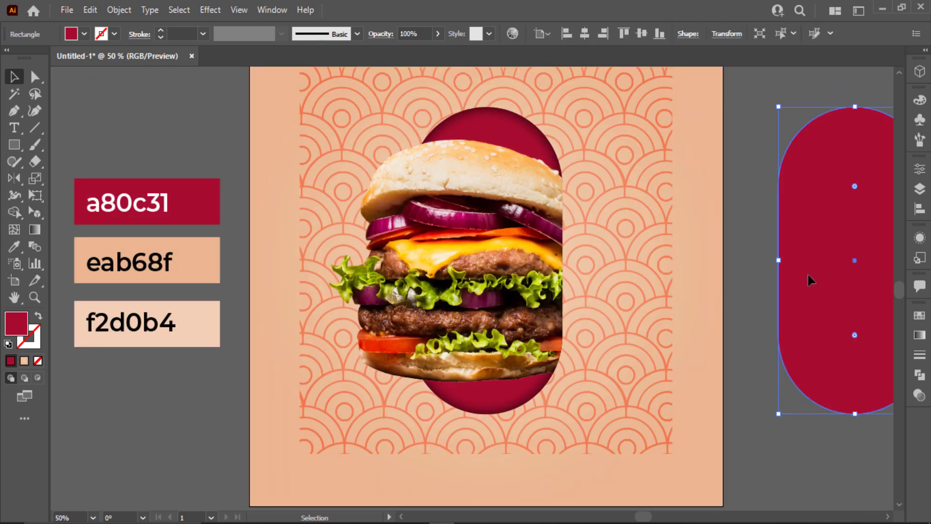
{"action": "key", "text": "Delete"}
Move the burger image lower inside its clip group and exit isolation
{"action": "scroll", "coordinate": [673, 282], "scroll_direction": "down", "scroll_amount": 1}
{"action": "scroll", "coordinate": [767, 336], "scroll_direction": "up", "scroll_amount": 1}
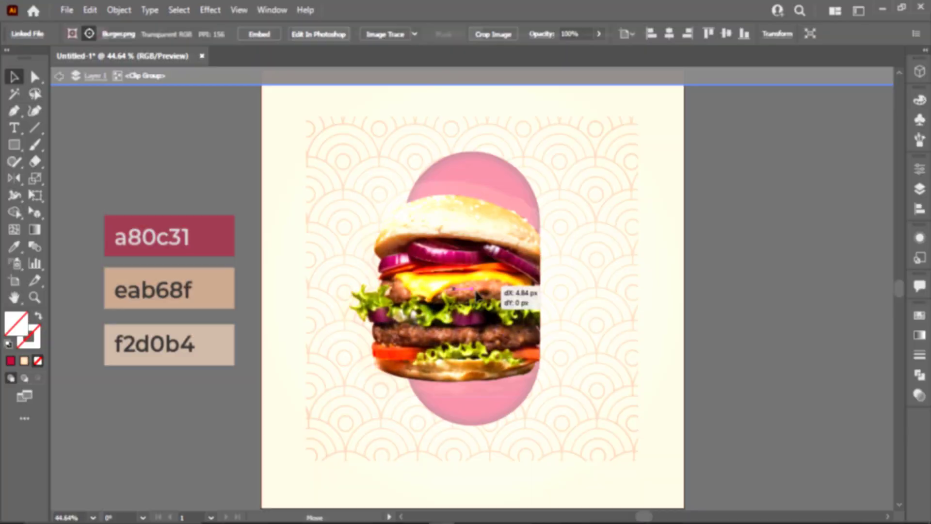
{"action": "left_click_drag", "start_coordinate": [499, 224], "coordinate": [481, 310]}
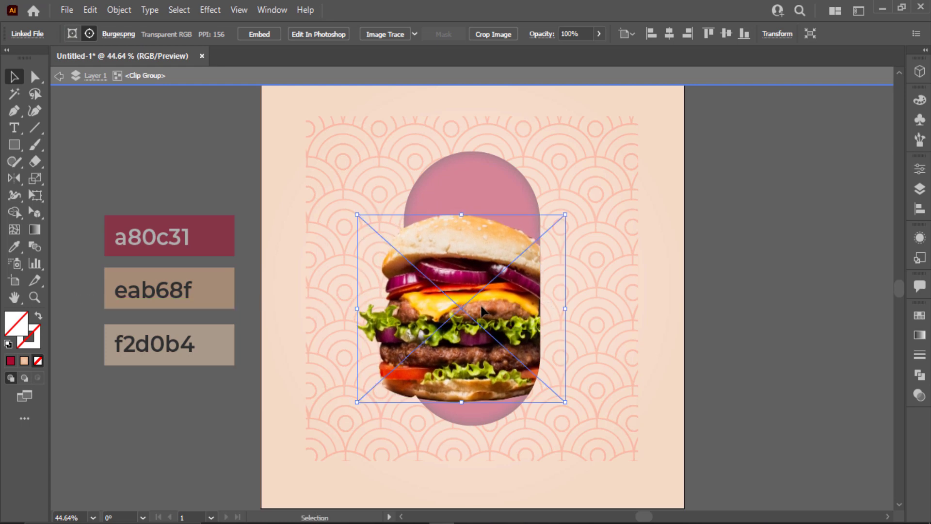
{"action": "double_click", "coordinate": [763, 274]}
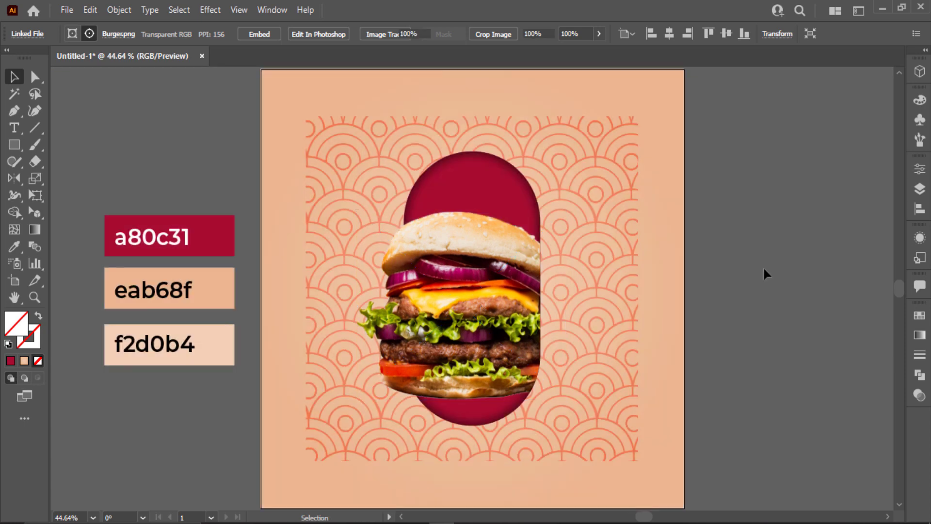
Add the text "Super" beside the artboard and enlarge it to about 79 pt
{"action": "left_click", "coordinate": [19, 128]}
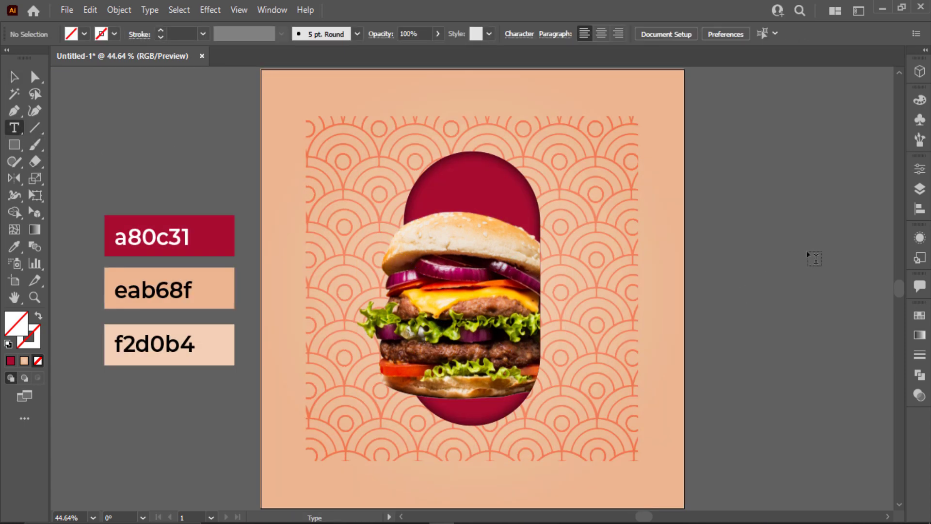
{"action": "left_click", "coordinate": [713, 219]}
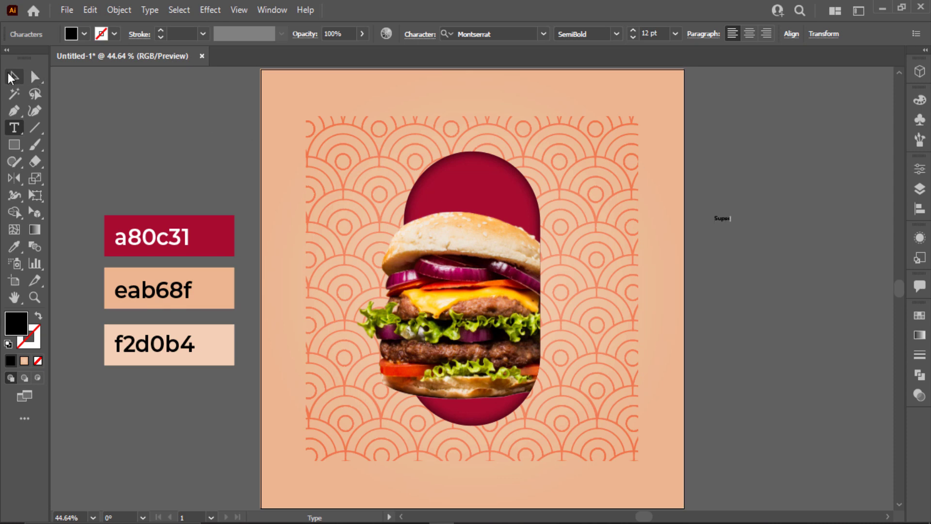
{"action": "left_click", "coordinate": [14, 77]}
{"action": "left_click_drag", "start_coordinate": [730, 225], "coordinate": [765, 290]}
Change the copy of the text below "Super" to read "DELICIOUS"
{"action": "key", "text": "t"}
{"action": "double_click", "coordinate": [766, 285]}
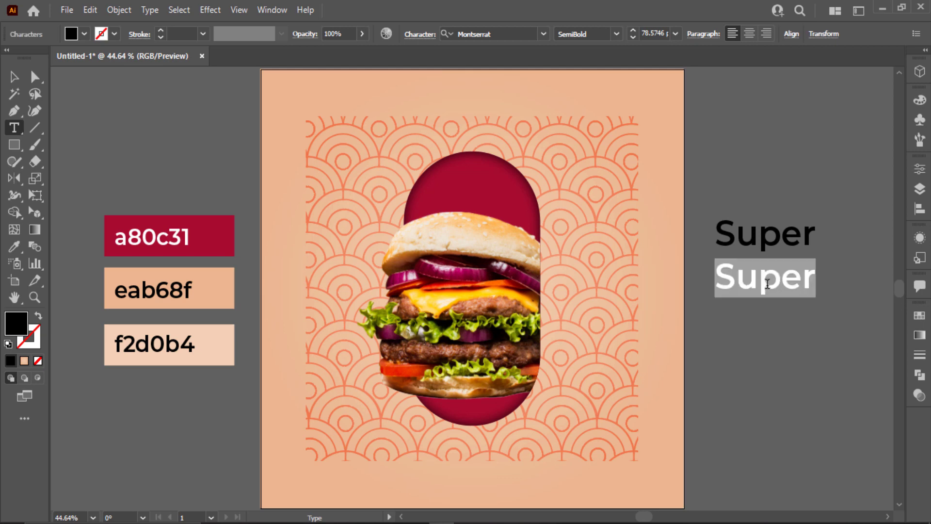
{"action": "type", "text": "DELICIOUS"}
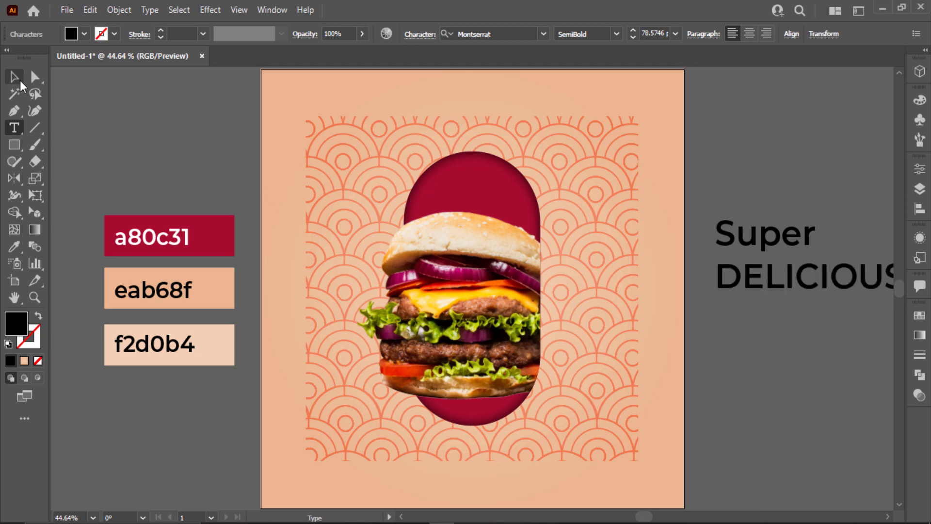
{"action": "left_click", "coordinate": [19, 84]}
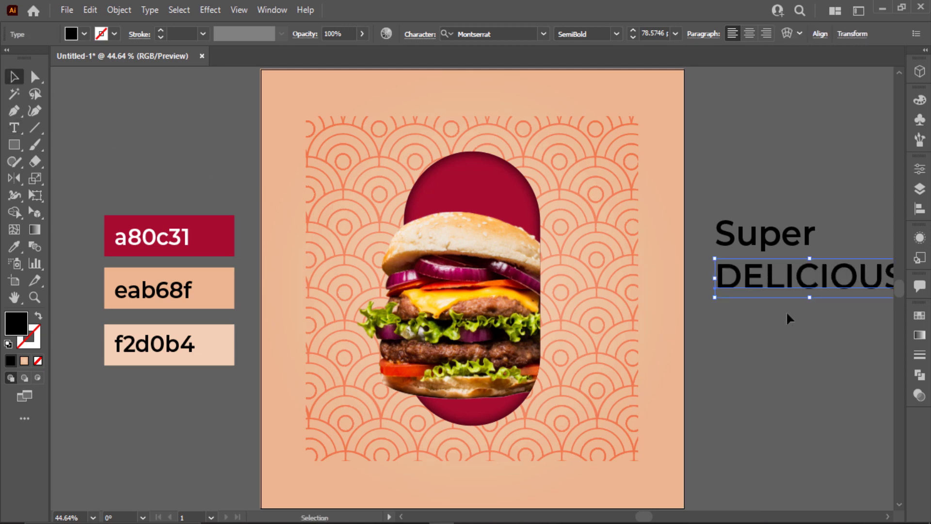
Duplicate the "DELICIOUS" text directly below and change the copy to "Burger"
{"action": "left_click_drag", "start_coordinate": [788, 279], "coordinate": [822, 321]}
{"action": "key", "text": "t"}
{"action": "double_click", "coordinate": [822, 320]}
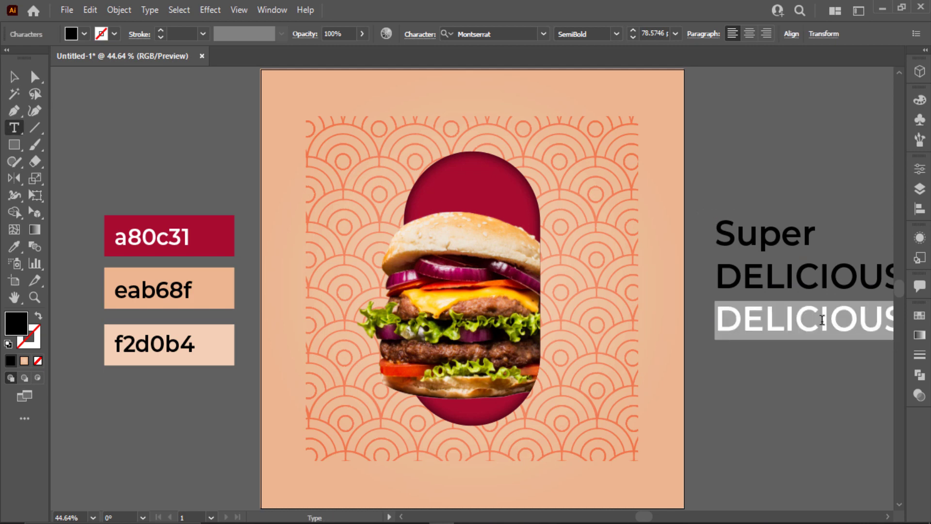
{"action": "type", "text": "Burger"}
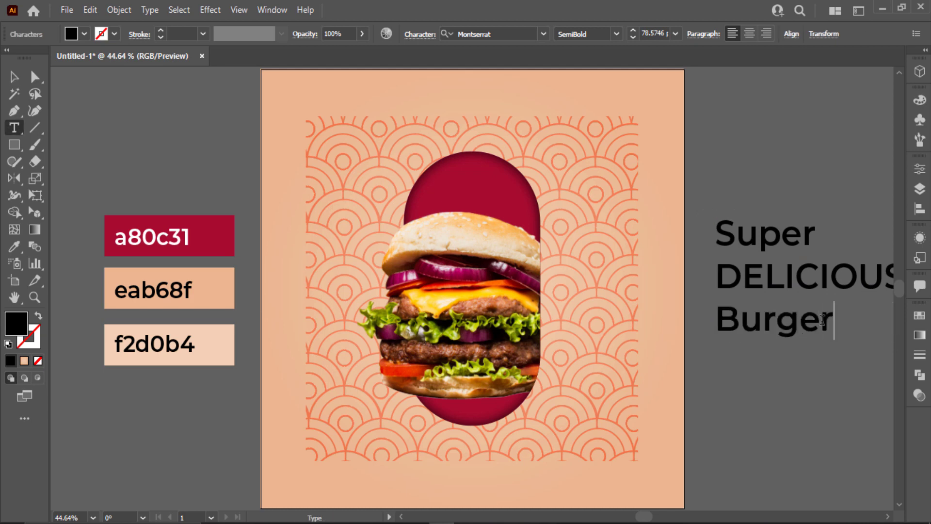
Set the font of the "Burger" text to Dopestyle Regular
{"action": "left_click", "coordinate": [13, 81]}
{"action": "left_click", "coordinate": [493, 32]}
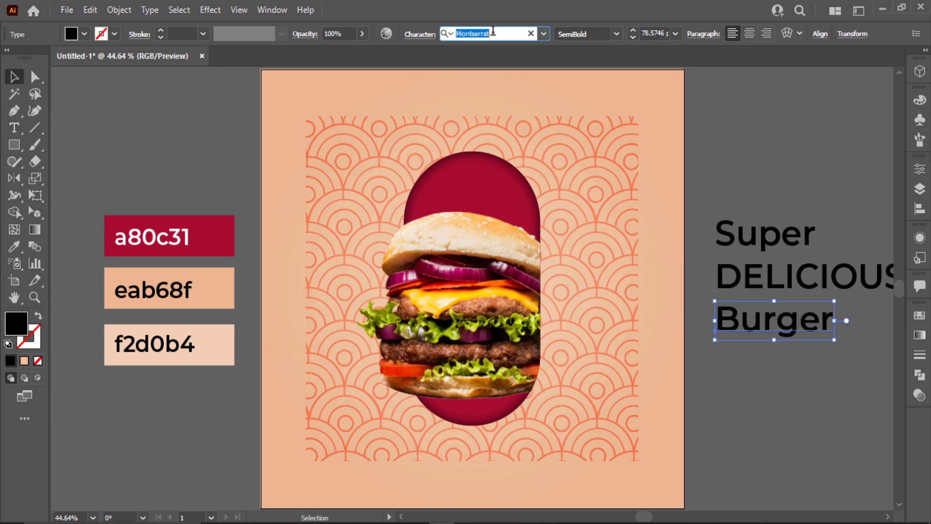
{"action": "type", "text": "dope"}
{"action": "key", "text": "Return"}
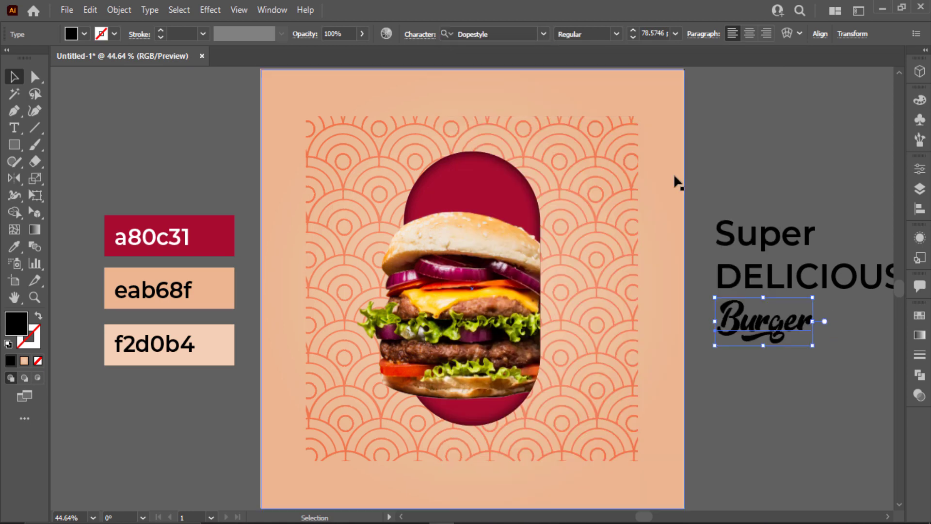
{"action": "left_click", "coordinate": [749, 236]}
{"action": "left_click", "coordinate": [503, 34]}
{"action": "type", "text": "he"}
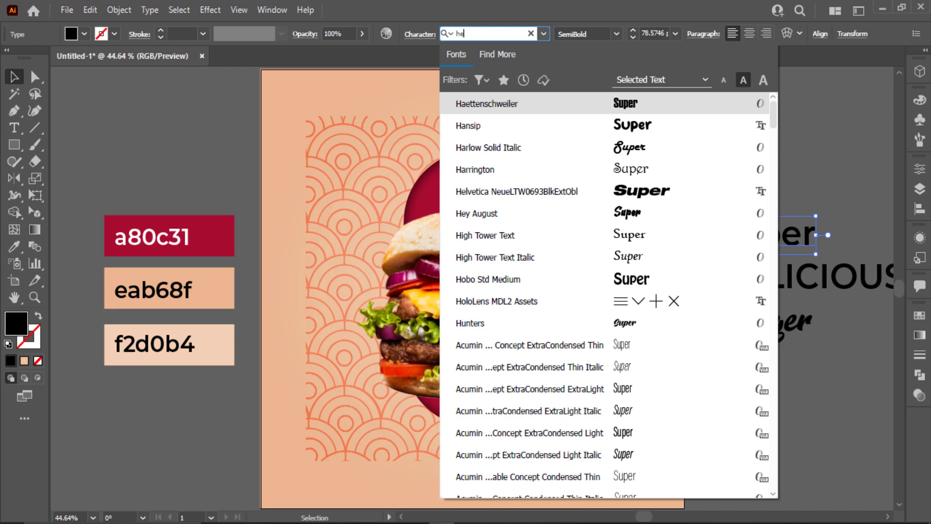
{"action": "type", "text": "y"}
{"action": "left_click", "coordinate": [792, 273]}
Set the font of the "Super" text to Hey August Regular
{"action": "left_click", "coordinate": [757, 235]}
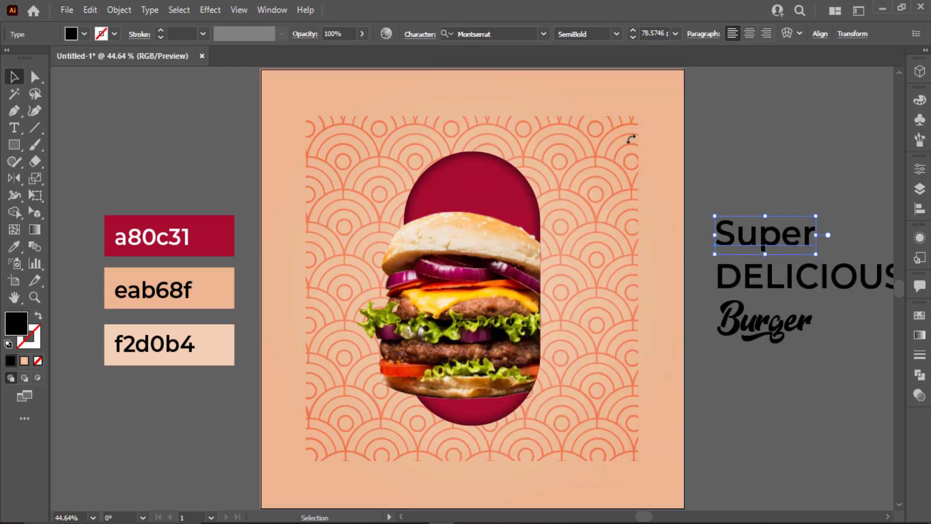
{"action": "left_click", "coordinate": [499, 35]}
{"action": "type", "text": "hey"}
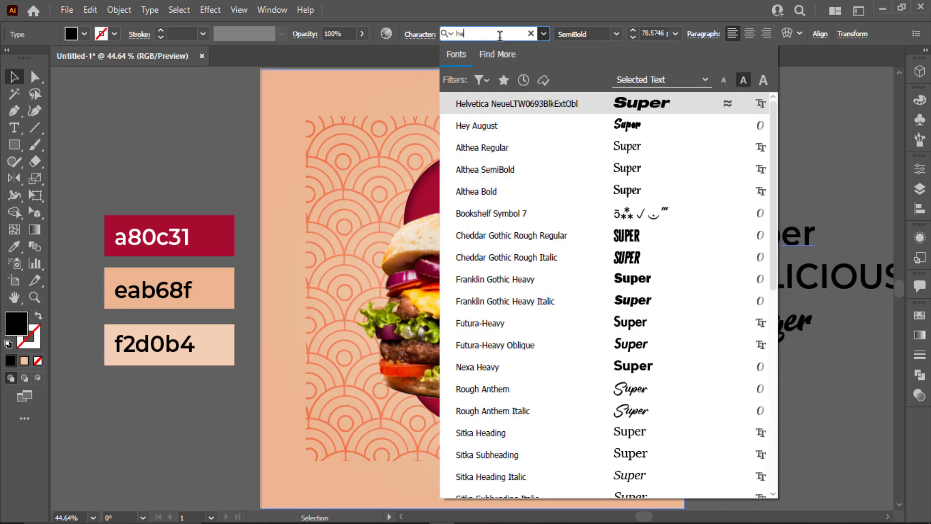
{"action": "key", "text": "Return"}
Set the font of the "DELICIOUS" text to Cheddar Gothic Rough Regular
{"action": "left_click", "coordinate": [795, 275]}
{"action": "left_click", "coordinate": [499, 34]}
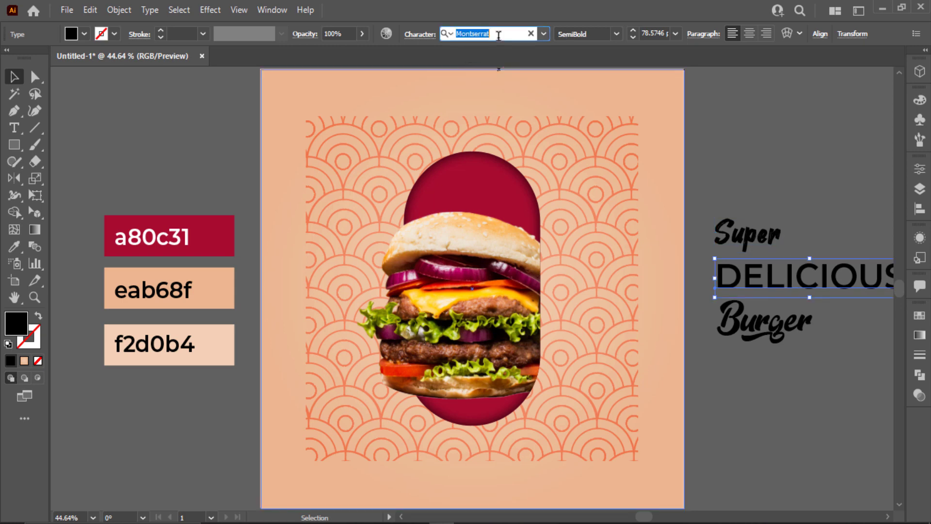
{"action": "type", "text": "che"}
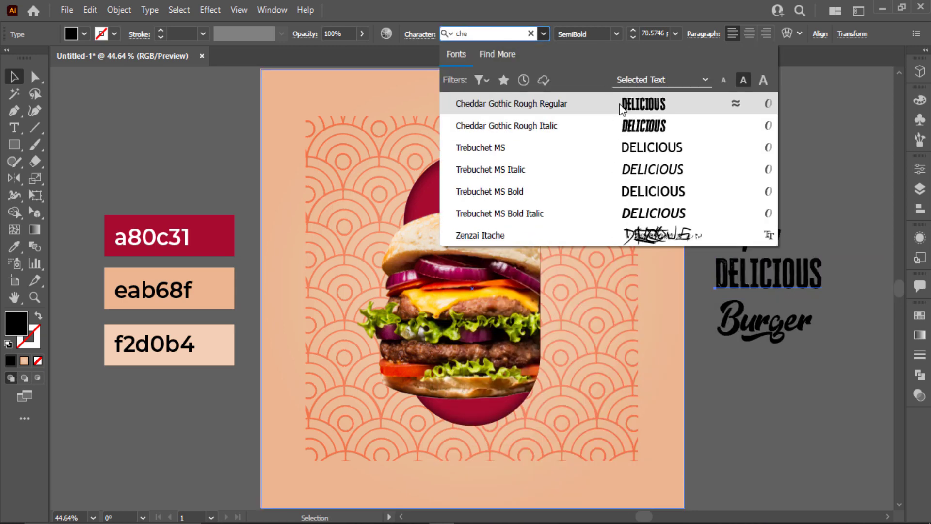
{"action": "key", "text": "Return"}
Enlarge "Burger" and stack the lettering compactly, with "DELICIOUS" just above it and "Super" above the start of "DELICIOUS"
{"action": "left_click_drag", "start_coordinate": [812, 336], "coordinate": [537, 370]}
{"action": "left_click", "coordinate": [443, 313]}
{"action": "left_click_drag", "start_coordinate": [441, 253], "coordinate": [502, 286]}
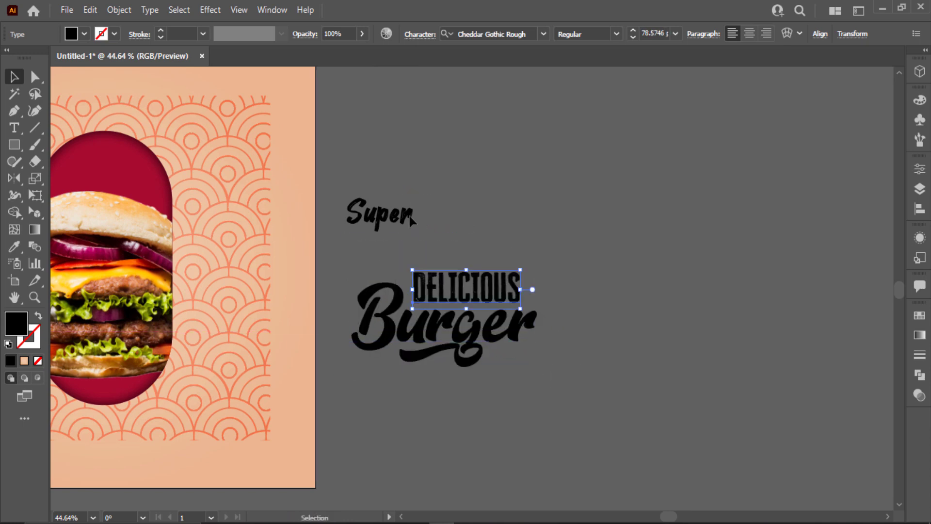
{"action": "left_click_drag", "start_coordinate": [367, 201], "coordinate": [641, 269]}
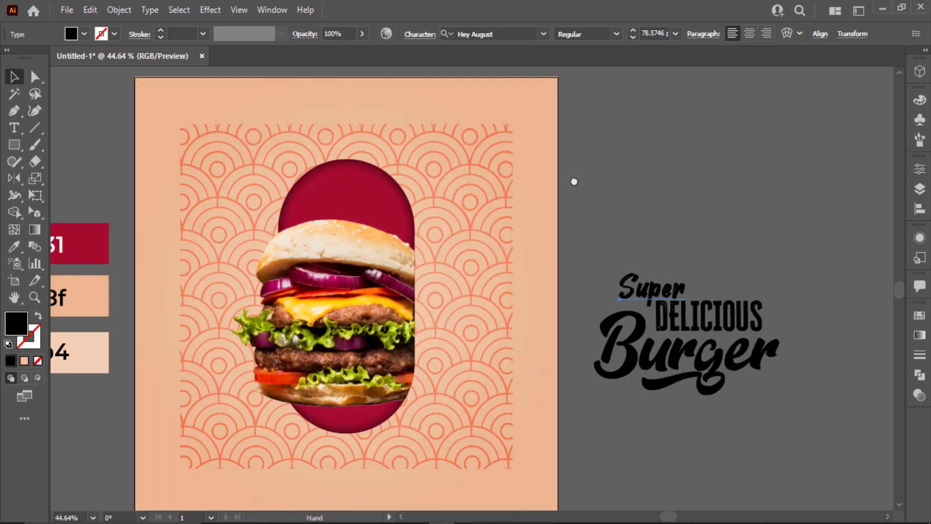
Move all three lettering texts together onto the artboard, overlapping the upper part of the crimson pill
{"action": "left_click_drag", "start_coordinate": [617, 226], "coordinate": [776, 393]}
{"action": "left_click_drag", "start_coordinate": [685, 366], "coordinate": [332, 232]}
{"action": "left_click", "coordinate": [699, 234]}
{"action": "scroll", "coordinate": [700, 243], "scroll_direction": "left", "scroll_amount": 3}
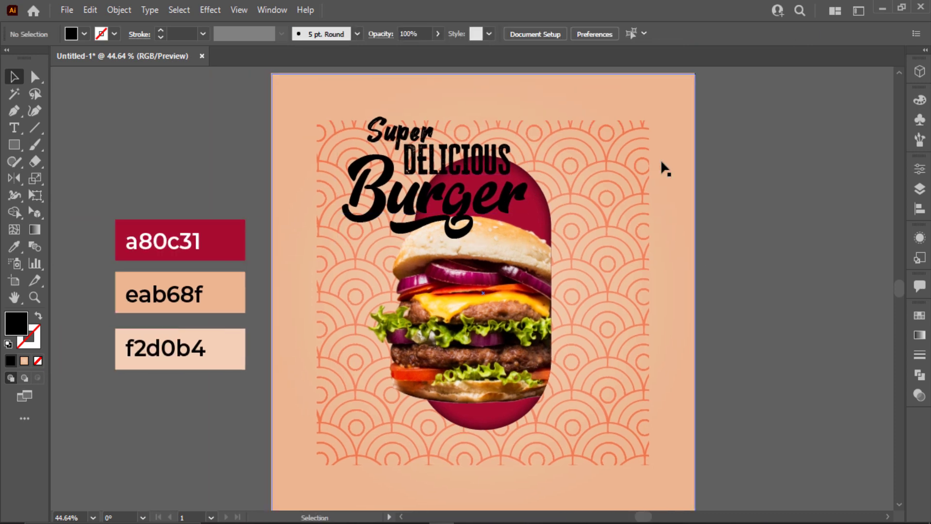
Lower the opacity of the clipped fan pattern behind the burger to 48%
{"action": "left_click", "coordinate": [606, 168]}
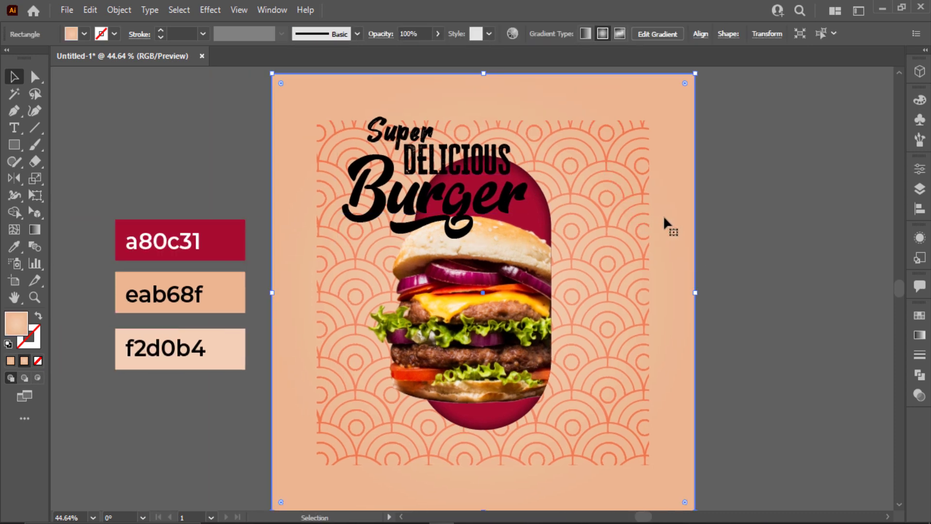
{"action": "key", "text": "ctrl+shift+a"}
{"action": "left_click", "coordinate": [650, 250]}
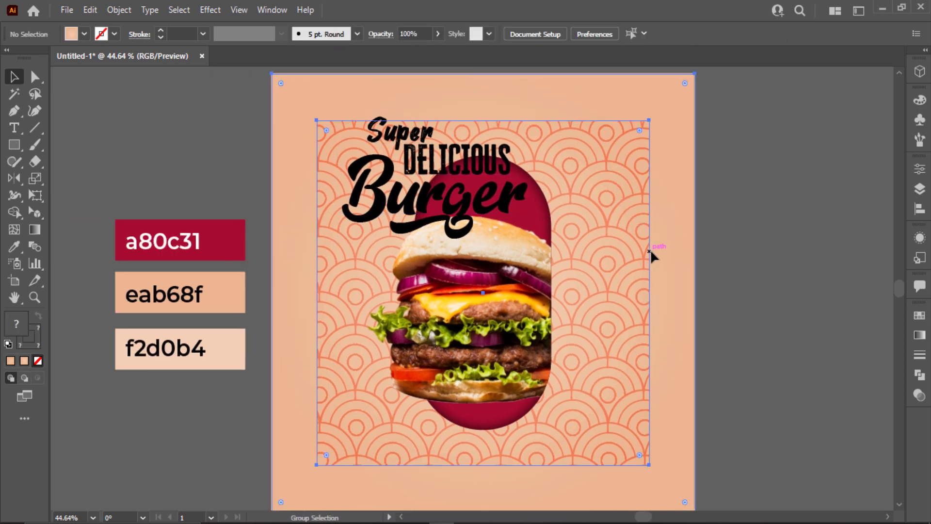
{"action": "left_click", "coordinate": [821, 249]}
{"action": "left_click", "coordinate": [668, 262]}
{"action": "key", "text": "ctrl+shift+a"}
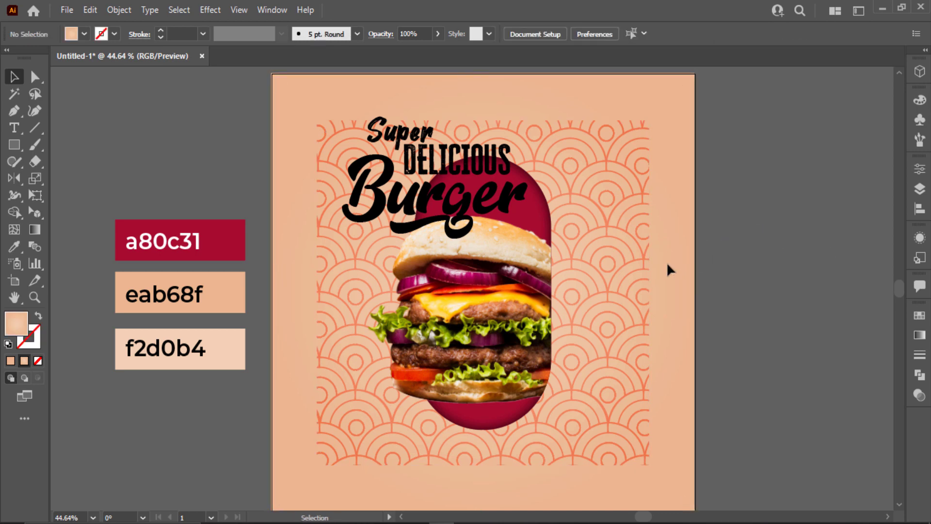
{"action": "left_click", "coordinate": [610, 279]}
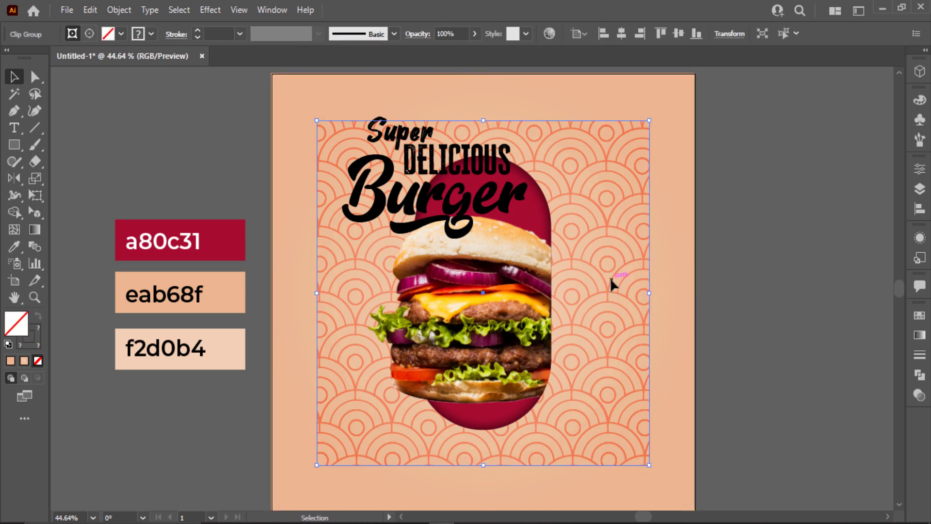
{"action": "left_click", "coordinate": [475, 33]}
{"action": "left_click", "coordinate": [454, 51]}
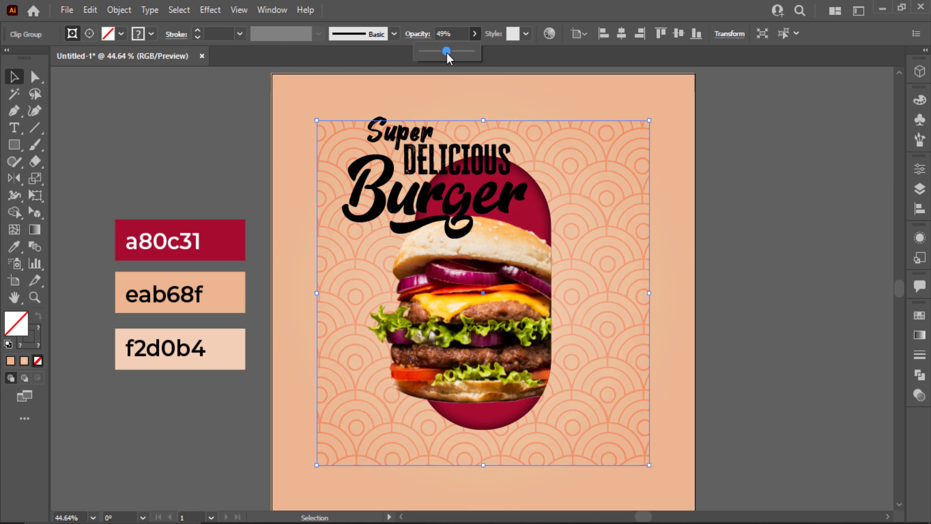
{"action": "left_click", "coordinate": [718, 211]}
Fill the "Burger" and "Super" texts with white
{"action": "left_click", "coordinate": [424, 229]}
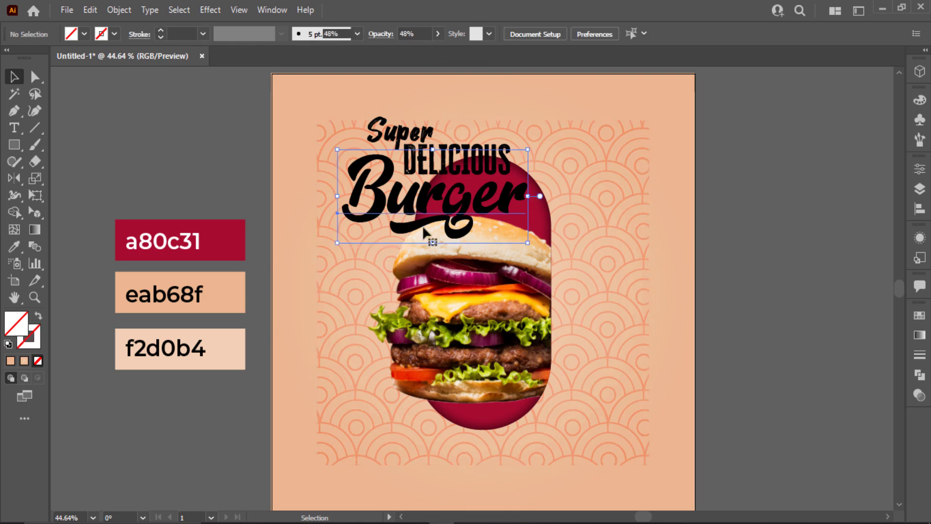
{"action": "left_click", "coordinate": [393, 135], "text": "shift"}
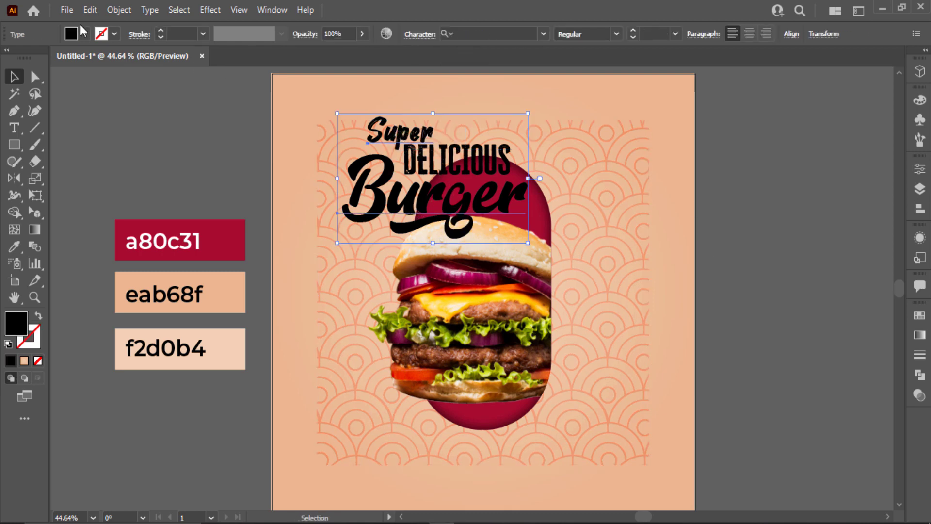
{"action": "left_click", "coordinate": [82, 33]}
{"action": "left_click", "coordinate": [29, 58]}
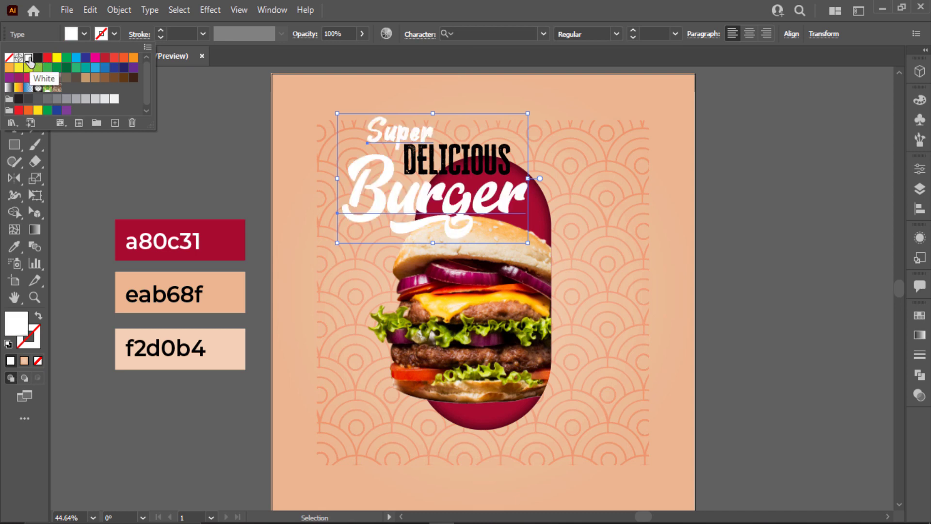
{"action": "key", "text": "Escape"}
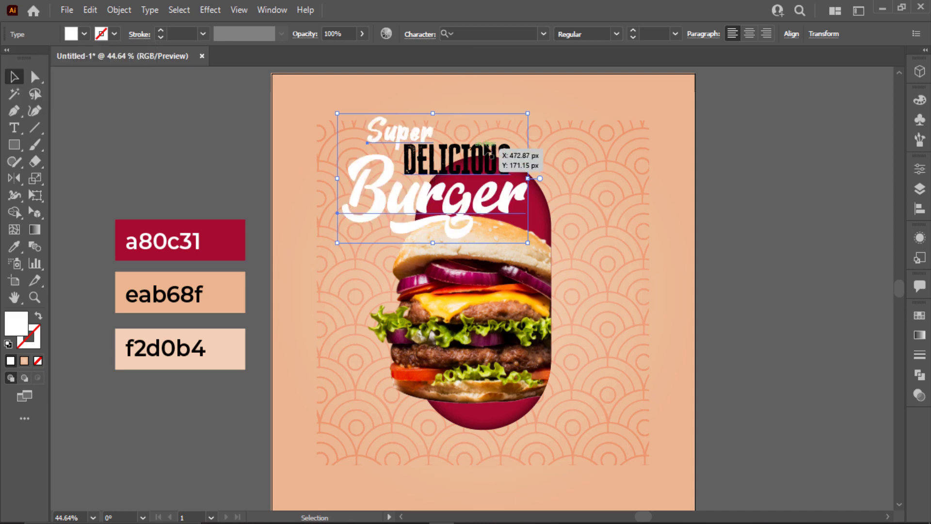
Fill the "DELICIOUS" text with the crimson sampled from the a80c31 swatch
{"action": "left_click", "coordinate": [456, 160]}
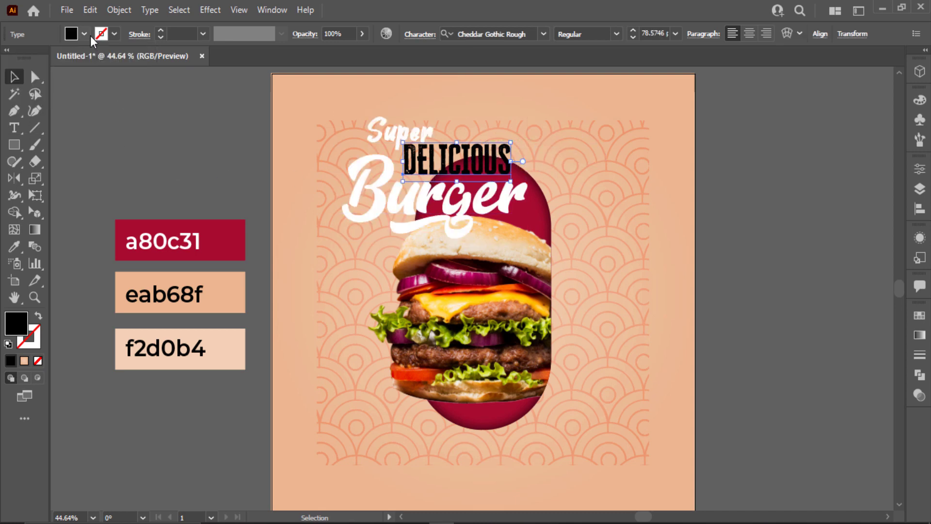
{"action": "key", "text": "i"}
{"action": "left_click", "coordinate": [232, 239]}
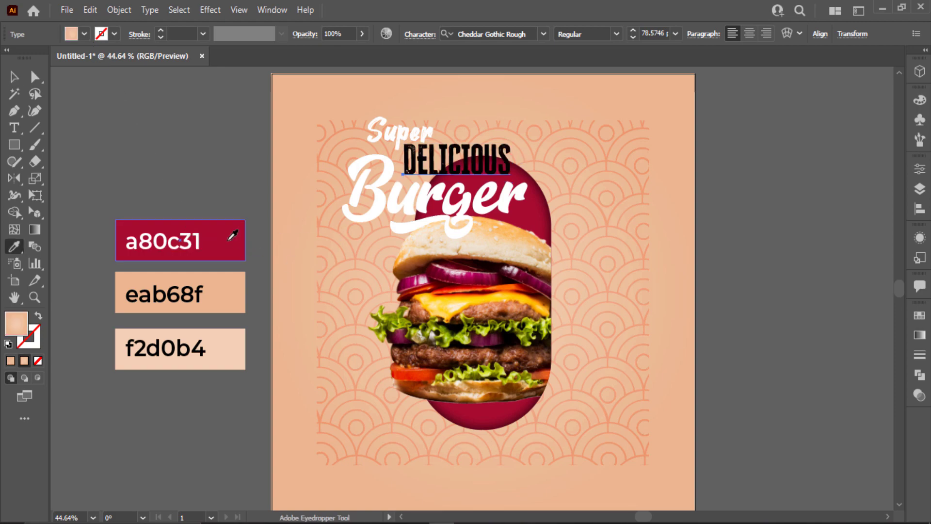
{"action": "left_click", "coordinate": [233, 235]}
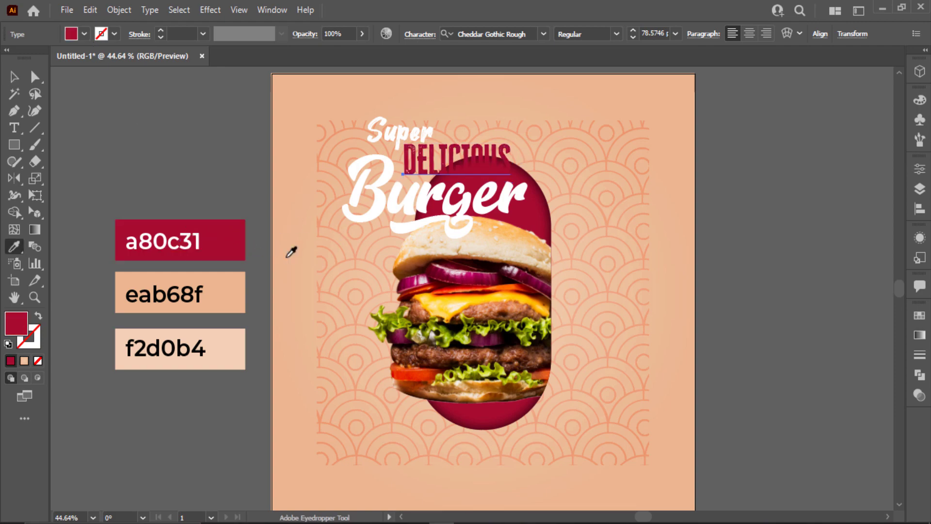
Enlarge the three lettering texts together until "Burger" is about 177 pt, and tilt them slightly upward over the top of the pill
{"action": "left_click", "coordinate": [233, 274]}
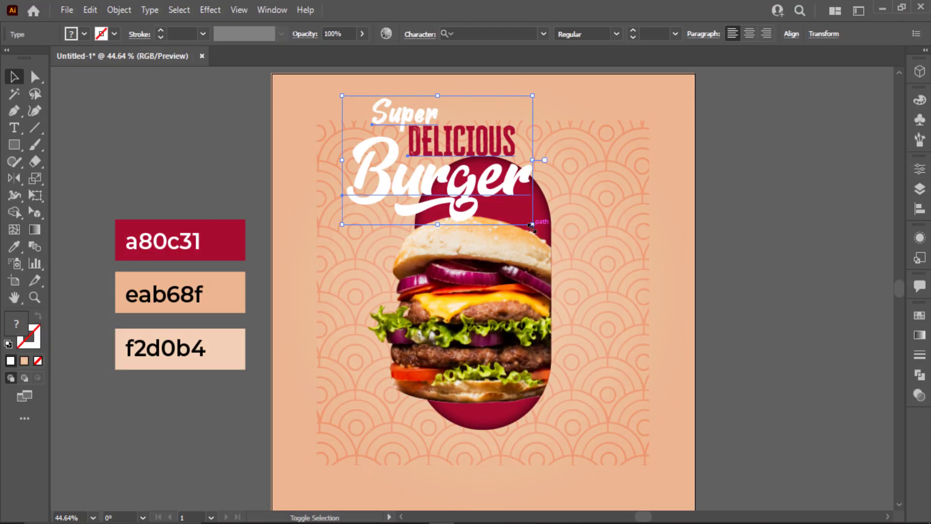
{"action": "left_click_drag", "start_coordinate": [532, 225], "coordinate": [574, 241]}
{"action": "mouse_move", "coordinate": [535, 204]}
{"action": "left_mouse_down"}
{"action": "mouse_move", "coordinate": [542, 201]}
{"action": "mouse_move", "coordinate": [533, 195]}
{"action": "mouse_move", "coordinate": [533, 203]}
{"action": "left_mouse_up"}
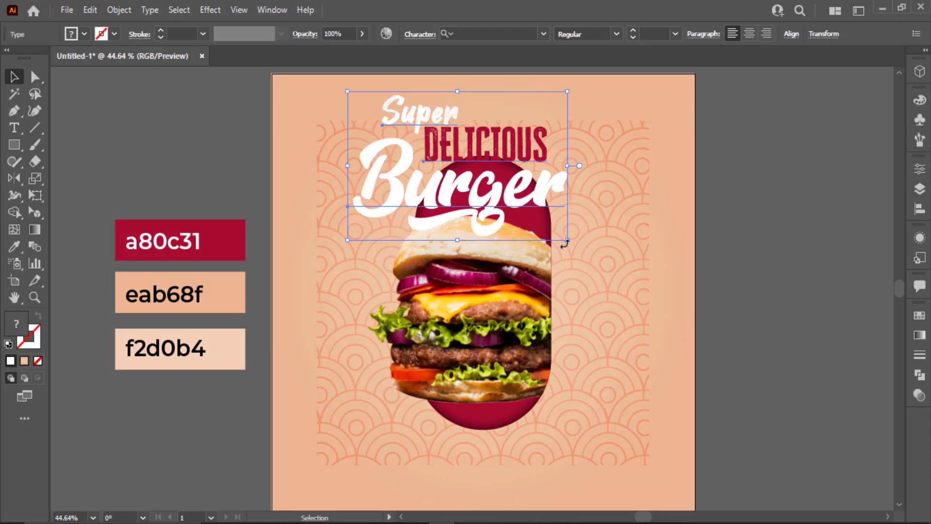
{"action": "left_click_drag", "start_coordinate": [568, 248], "coordinate": [607, 232]}
{"action": "mouse_move", "coordinate": [514, 199]}
{"action": "left_mouse_down"}
{"action": "mouse_move", "coordinate": [544, 194]}
{"action": "mouse_move", "coordinate": [522, 194]}
{"action": "left_mouse_up"}
{"action": "left_click", "coordinate": [553, 190]}
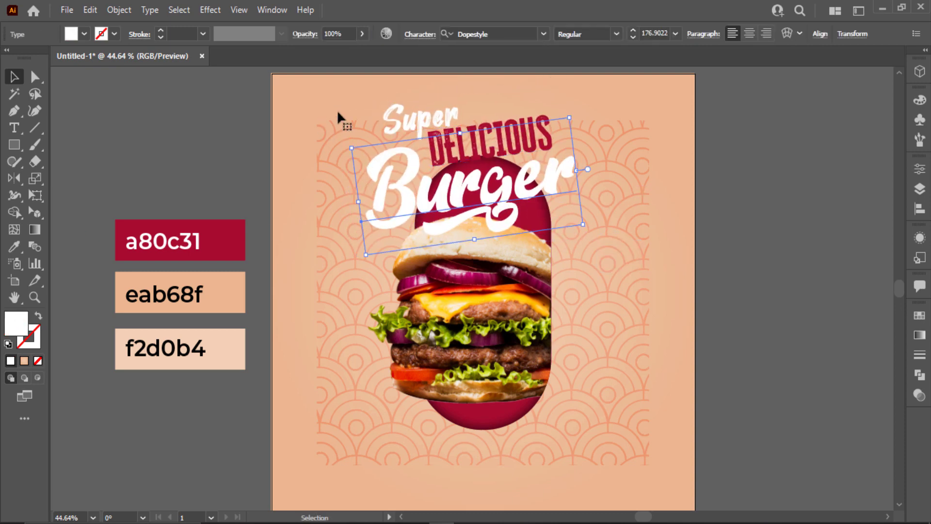
{"action": "left_click", "coordinate": [396, 119]}
{"action": "left_click", "coordinate": [210, 10]}
{"action": "mouse_move", "coordinate": [248, 170]}
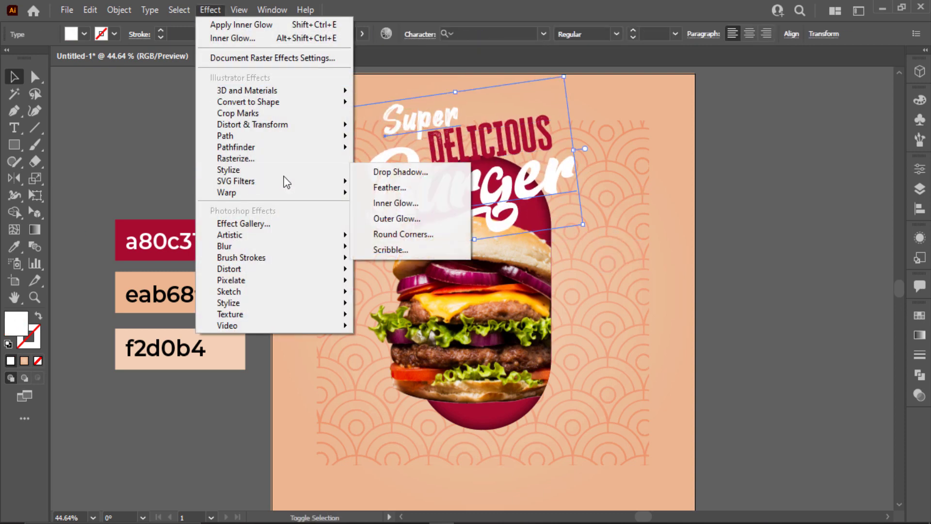
{"action": "left_click", "coordinate": [398, 172]}
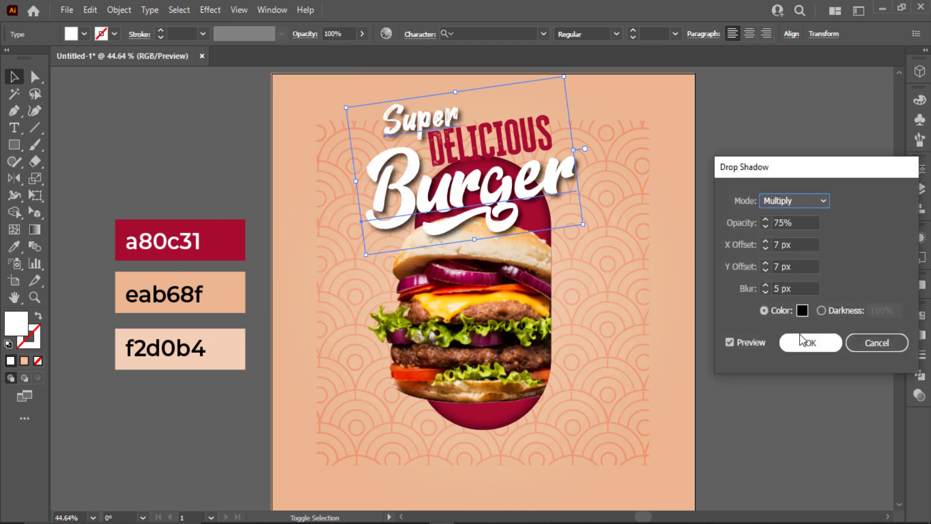
{"action": "left_click", "coordinate": [897, 345]}
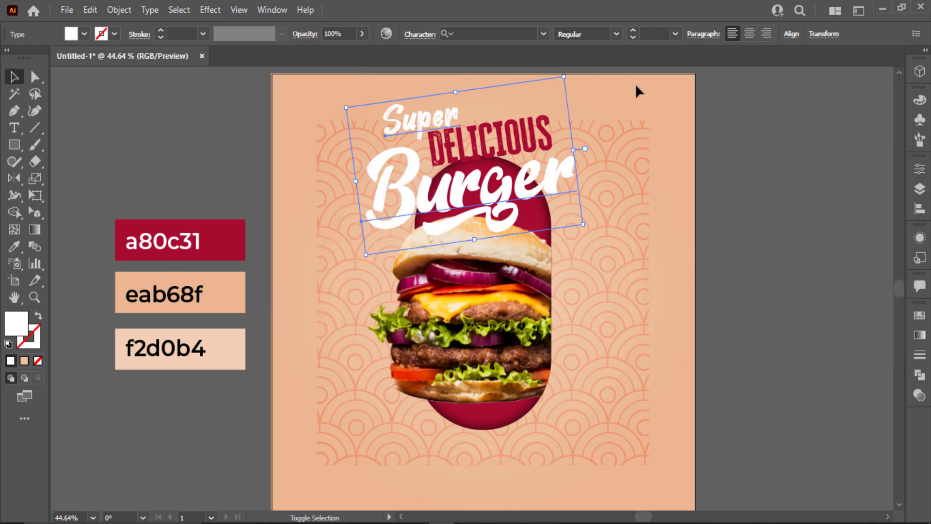
{"action": "left_click", "coordinate": [597, 114]}
{"action": "left_click", "coordinate": [364, 190]}
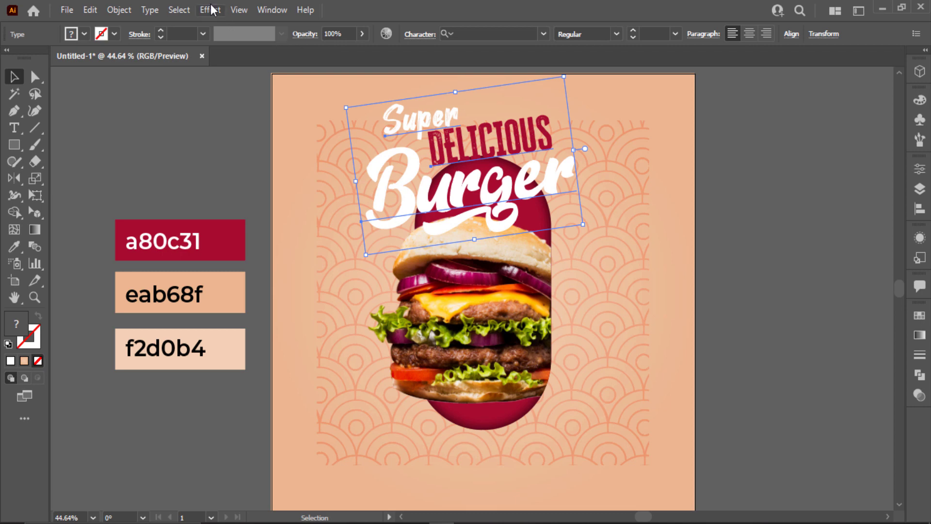
{"action": "left_click", "coordinate": [211, 10]}
{"action": "mouse_move", "coordinate": [291, 170]}
{"action": "left_click", "coordinate": [370, 177]}
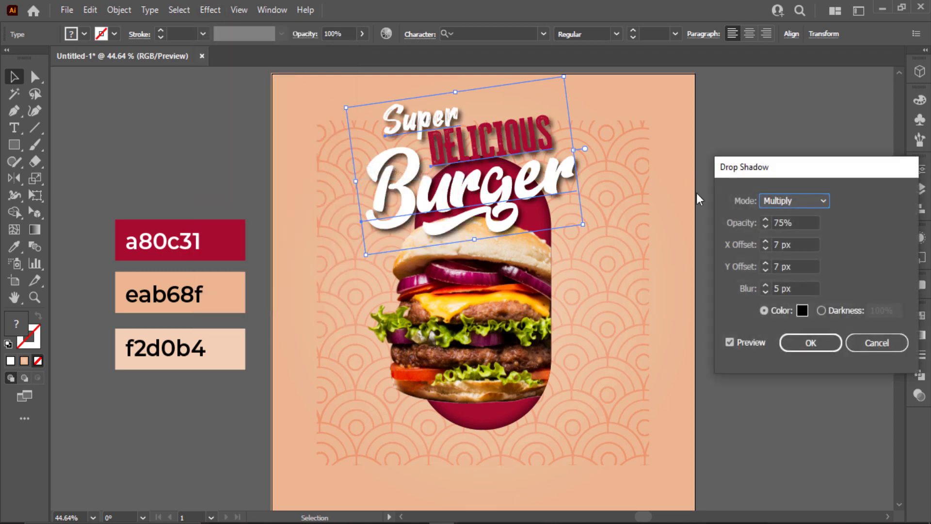
{"action": "left_click", "coordinate": [866, 342]}
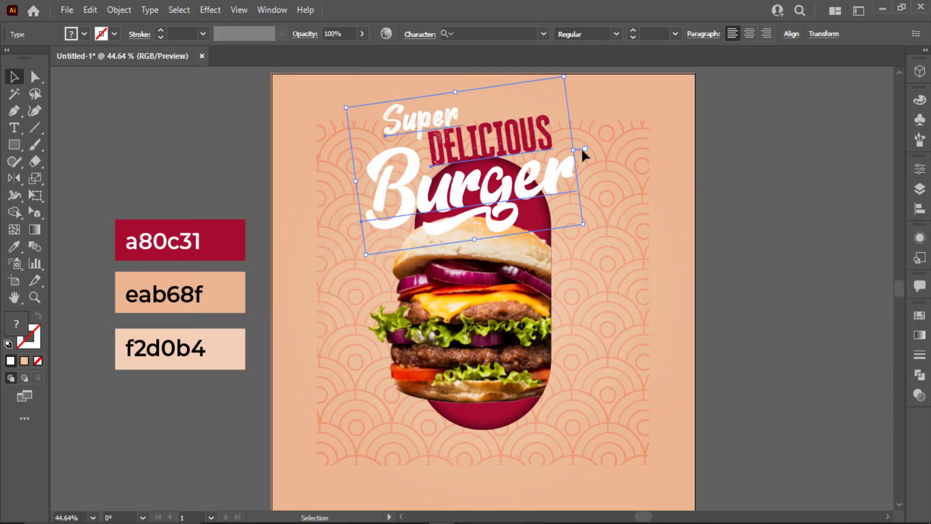
{"action": "left_click", "coordinate": [378, 99]}
Apply a drop shadow to "Super" and "Burger" with Multiply mode, 75% opacity, 7 px X and Y offsets and 5 px blur
{"action": "left_click", "coordinate": [398, 110]}
{"action": "left_click", "coordinate": [381, 204], "text": "shift"}
{"action": "left_click", "coordinate": [211, 10]}
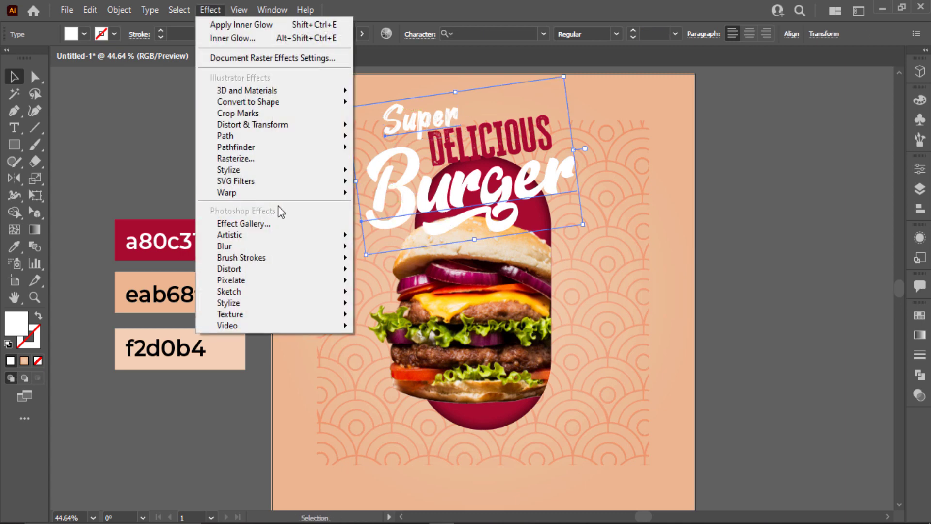
{"action": "mouse_move", "coordinate": [277, 173]}
{"action": "left_click", "coordinate": [370, 171]}
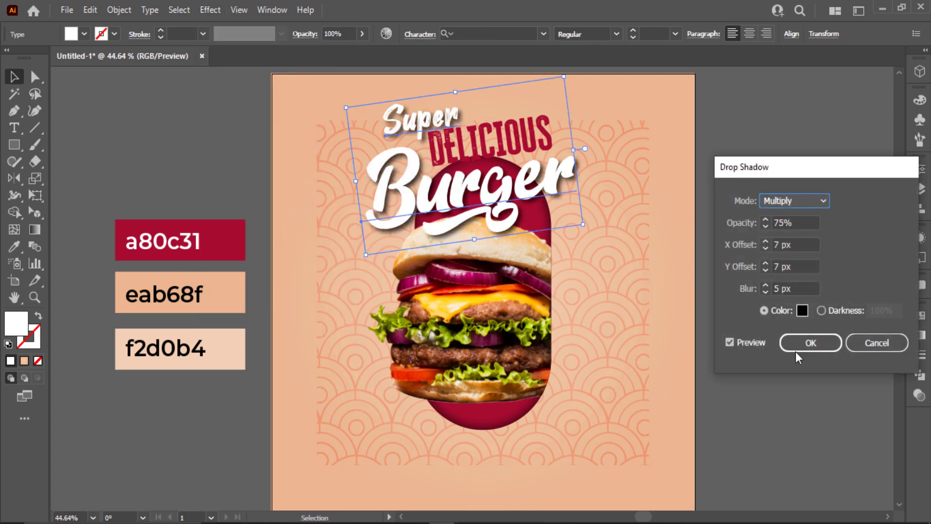
{"action": "left_click", "coordinate": [798, 345]}
{"action": "left_click", "coordinate": [535, 124]}
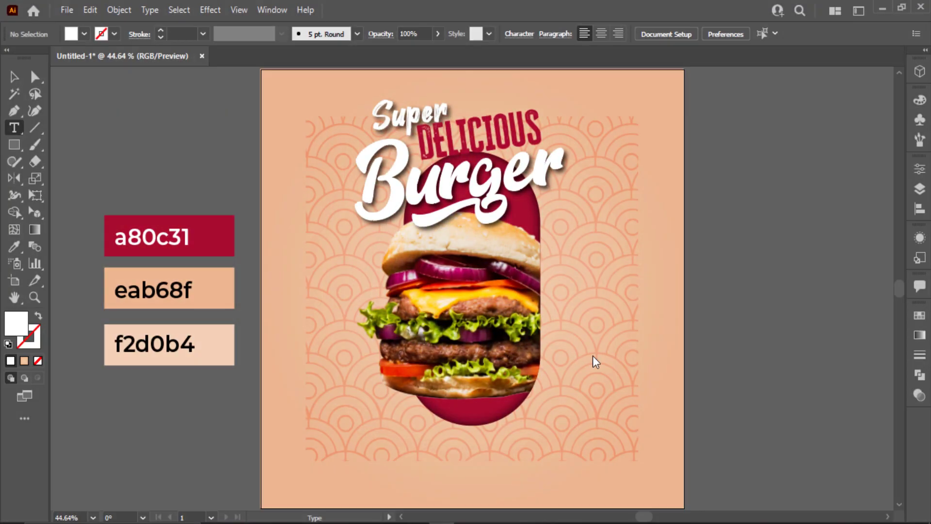
Add a small 12 pt text beside the artboard and fill it with the crimson sampled from the a80c31 swatch
{"action": "left_click", "coordinate": [723, 289]}
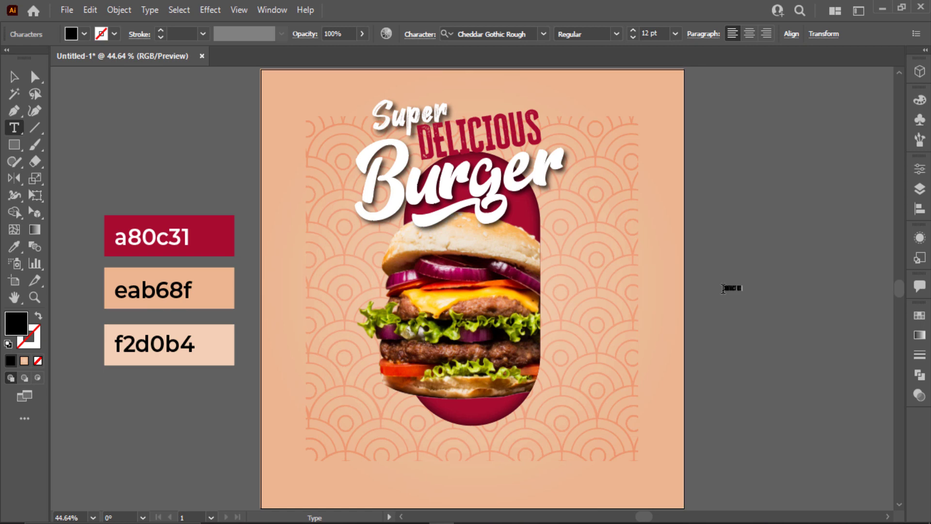
{"action": "left_click", "coordinate": [11, 81]}
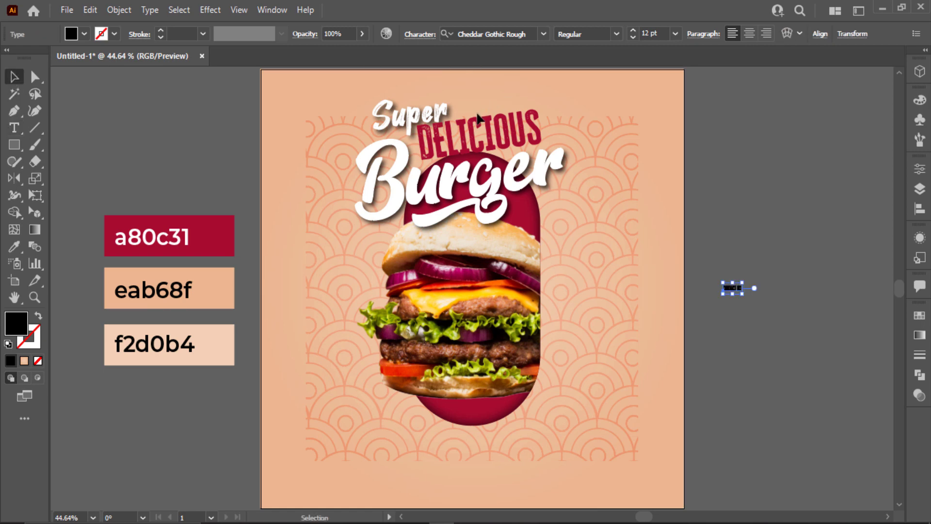
{"action": "key", "text": "i"}
{"action": "left_click", "coordinate": [225, 228]}
{"action": "key", "text": "v"}
Set the font of the small "Contact Us" text beside the artboard to Montserrat ExtraBold
{"action": "left_click", "coordinate": [524, 29]}
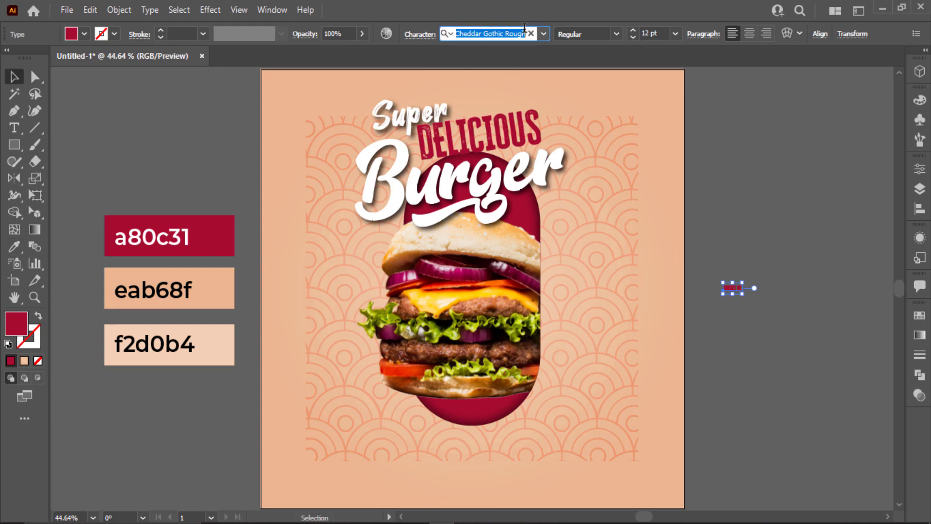
{"action": "type", "text": "mon"}
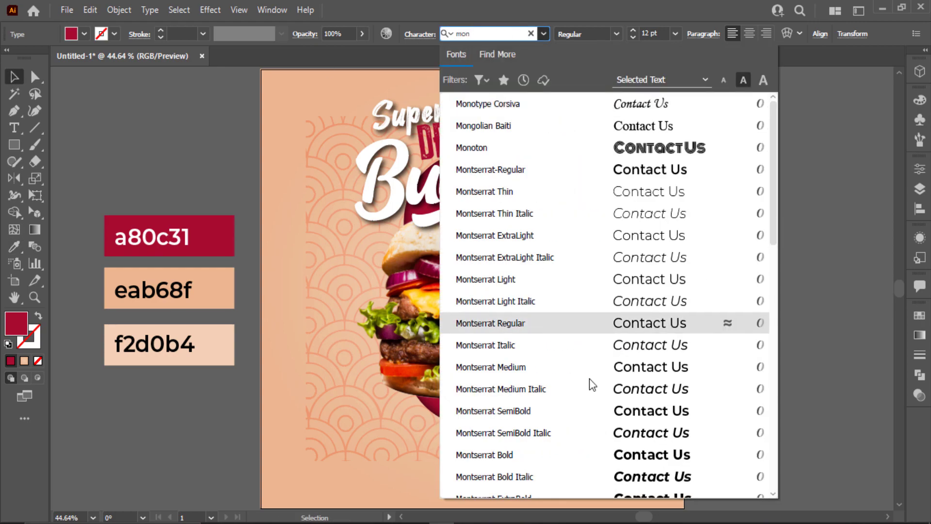
{"action": "scroll", "coordinate": [667, 461], "scroll_direction": "down", "scroll_amount": 1}
{"action": "scroll", "coordinate": [666, 459], "scroll_direction": "down", "scroll_amount": 1}
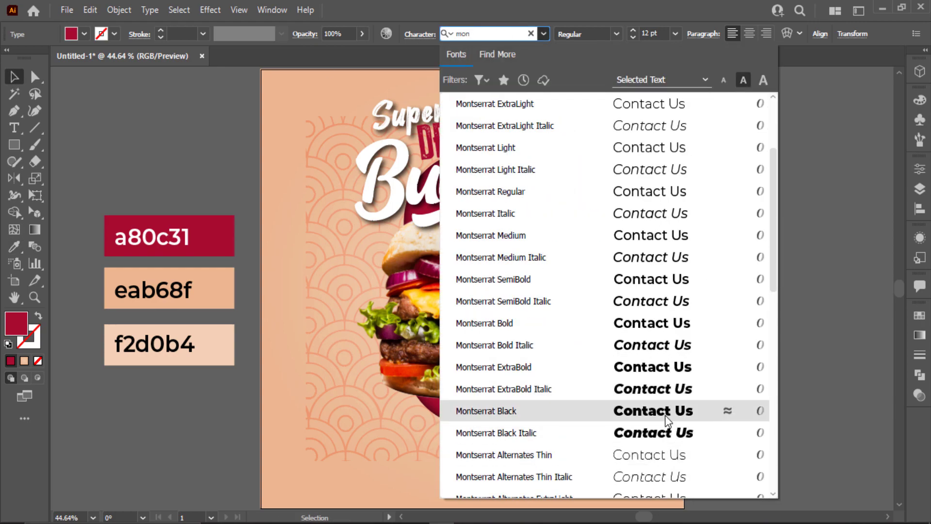
{"action": "left_click", "coordinate": [664, 373]}
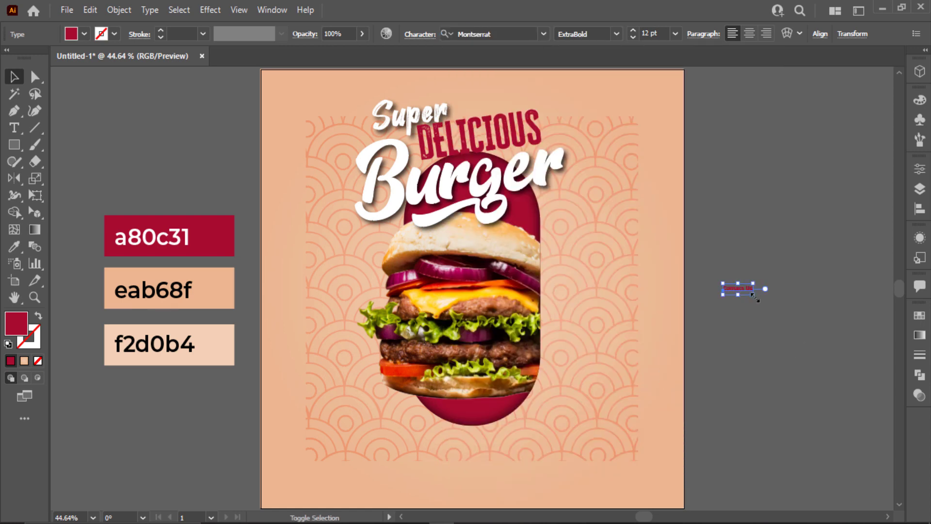
Enlarge "Contact Us" to about 33 pt and move it to the bottom area of the artboard
{"action": "left_click_drag", "start_coordinate": [753, 295], "coordinate": [860, 349]}
{"action": "left_click_drag", "start_coordinate": [790, 298], "coordinate": [474, 477]}
Duplicate "Contact Us" directly below itself in the artboard's lower-left corner and replace the copy's wording with the contact phone number
{"action": "left_click_drag", "start_coordinate": [391, 481], "coordinate": [318, 491]}
{"action": "double_click", "coordinate": [318, 491]}
{"action": "key", "text": "ctrl+a"}
{"action": "key", "text": "BackSpace"}
{"action": "type", "text": "+91 2255"}
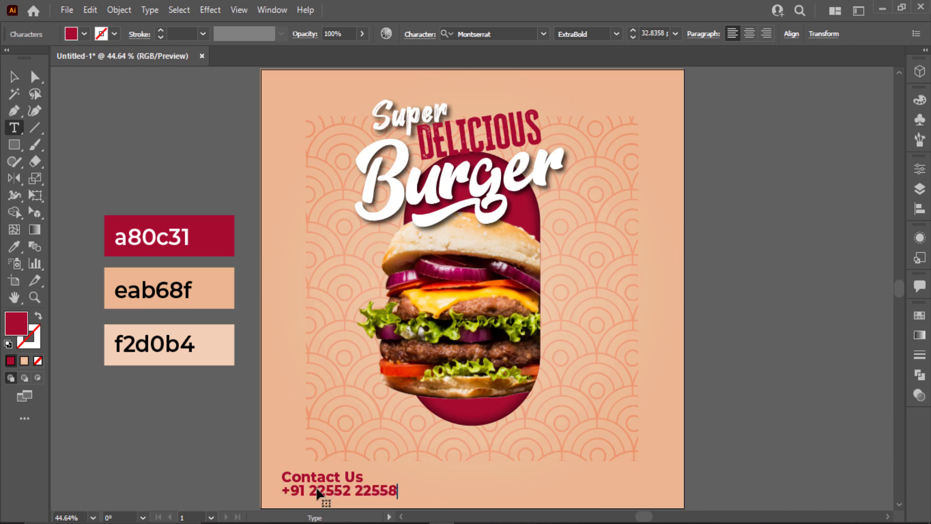
{"action": "left_click", "coordinate": [22, 78]}
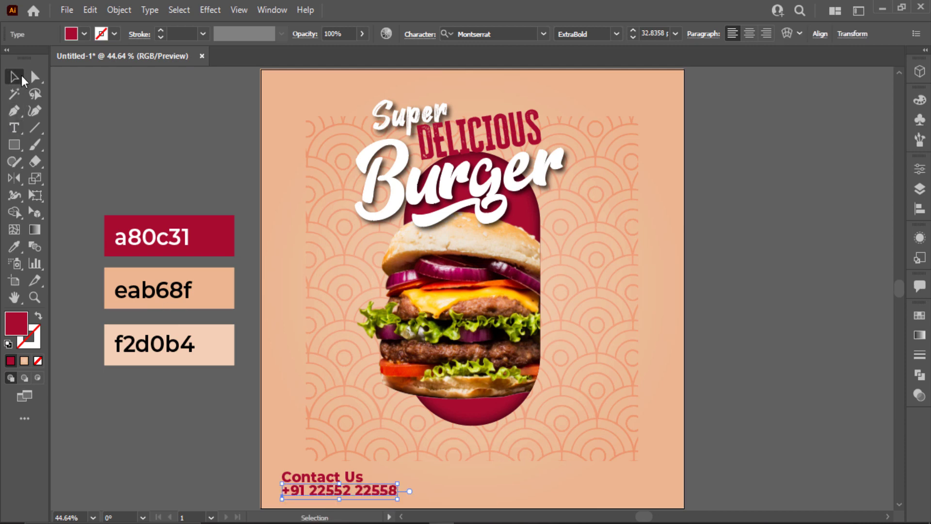
Try a white fill on the "Contact Us" text
{"action": "left_click", "coordinate": [304, 475]}
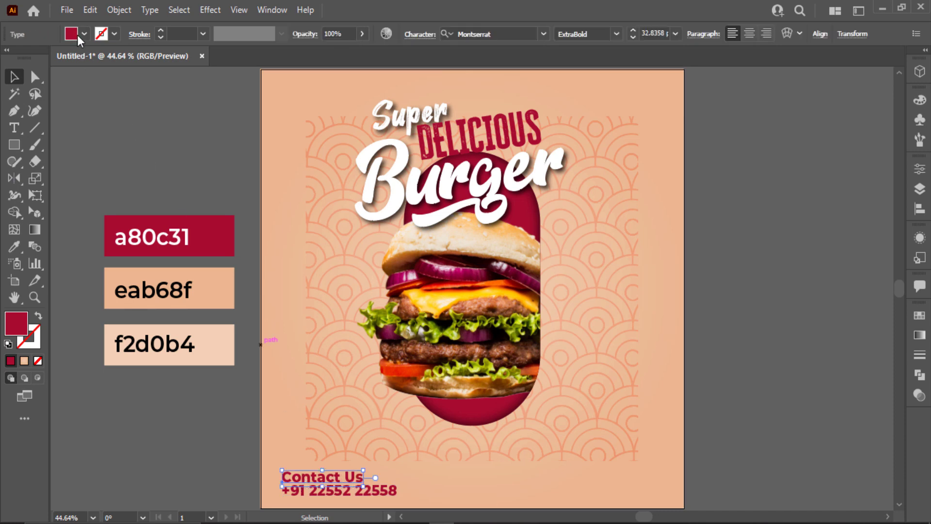
{"action": "left_click", "coordinate": [82, 34]}
{"action": "left_click", "coordinate": [29, 57]}
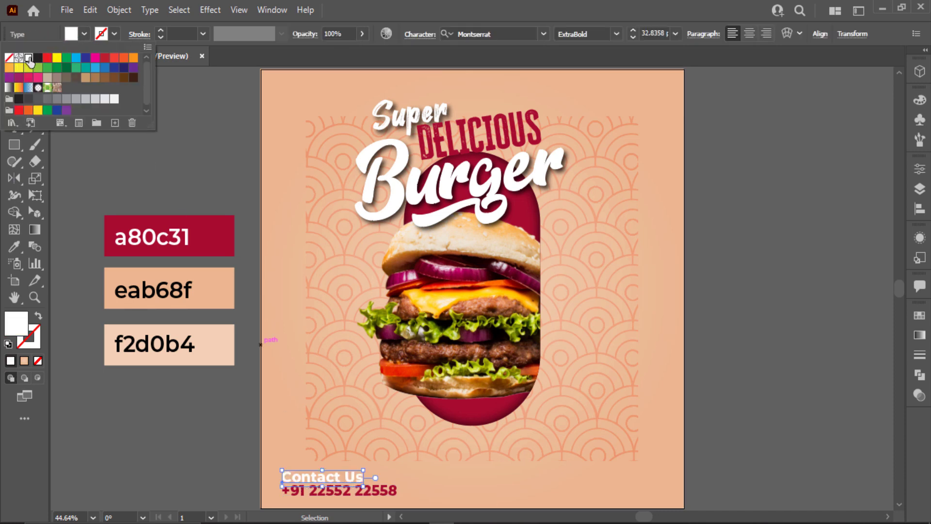
{"action": "left_click", "coordinate": [184, 179]}
{"action": "key", "text": "ctrl+z"}
Change the "Contact Us" text's weight to Montserrat SemiBold
{"action": "scroll", "coordinate": [383, 491], "scroll_direction": "up", "scroll_amount": 1}
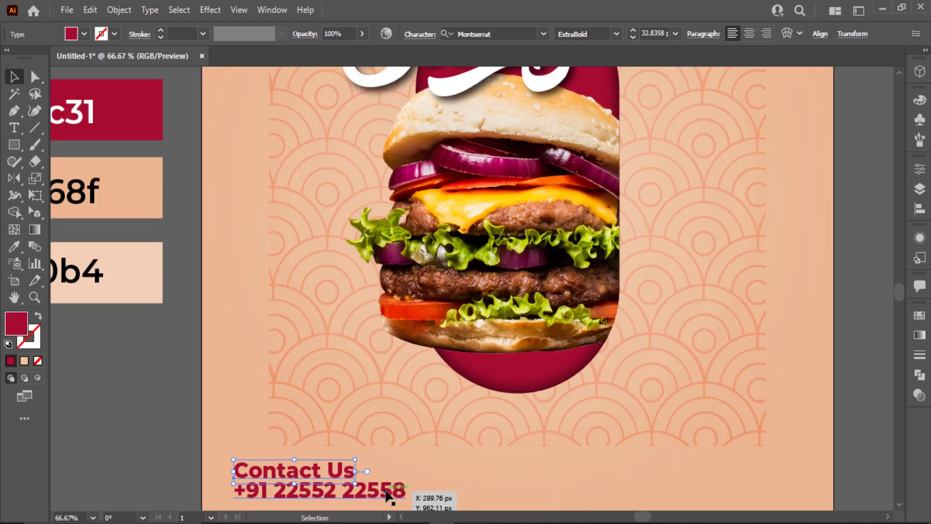
{"action": "scroll", "coordinate": [387, 495], "scroll_direction": "down", "scroll_amount": 2}
{"action": "left_click", "coordinate": [608, 33]}
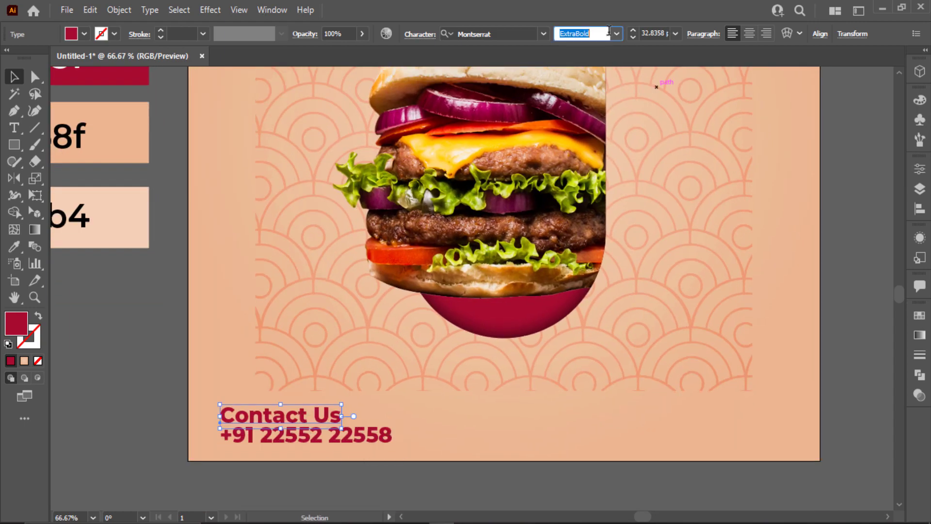
{"action": "left_click", "coordinate": [616, 33]}
{"action": "left_click", "coordinate": [592, 208]}
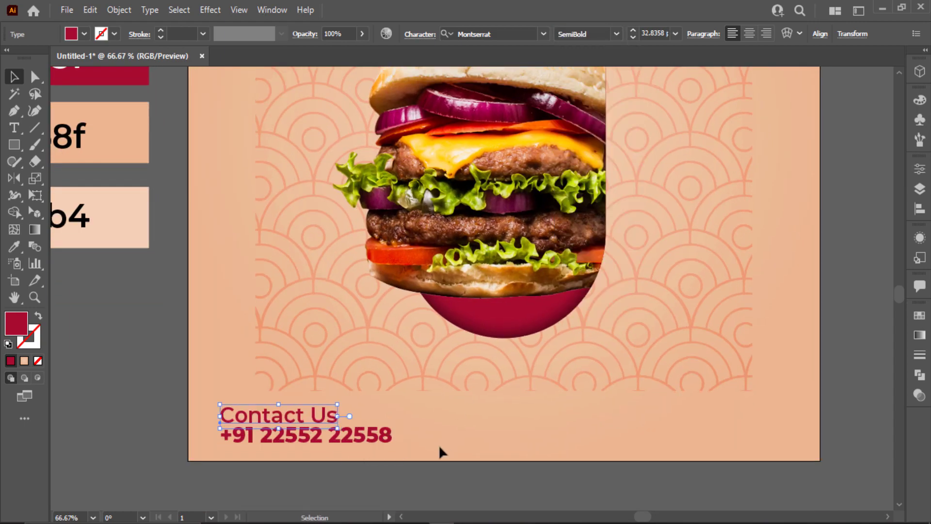
Shrink both contact lines together until the phone number is about 25 pt, and duplicate them near the artboard's lower-right corner
{"action": "left_click_drag", "start_coordinate": [439, 444], "coordinate": [306, 420]}
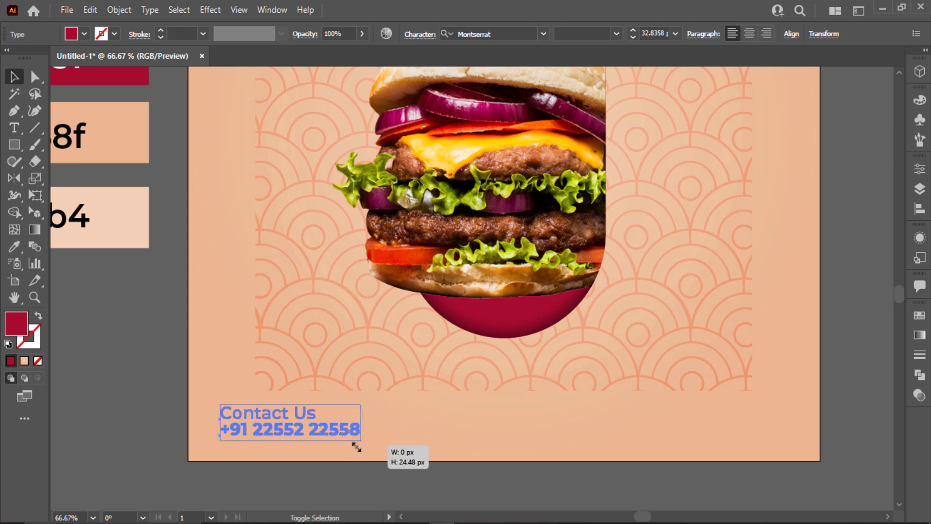
{"action": "left_click_drag", "start_coordinate": [357, 447], "coordinate": [741, 450]}
{"action": "left_click", "coordinate": [769, 409]}
{"action": "key", "text": "t"}
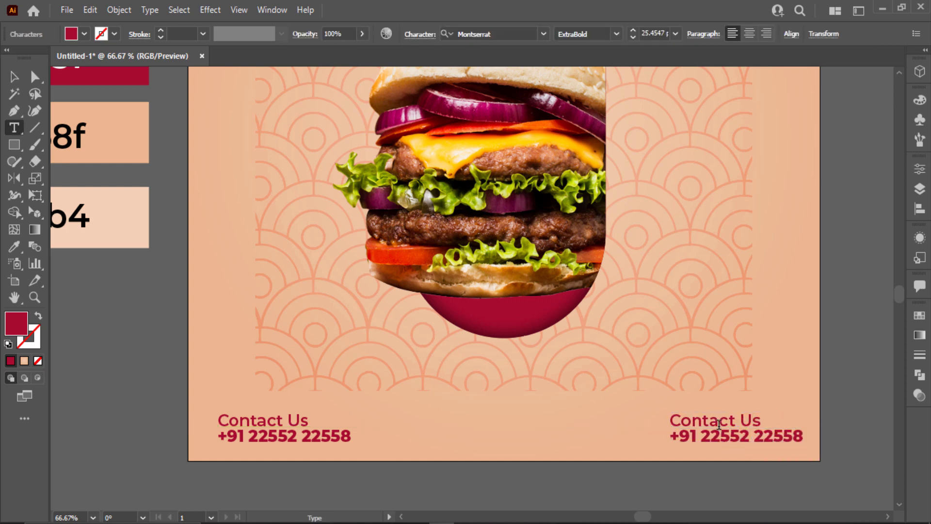
{"action": "triple_click", "coordinate": [712, 444]}
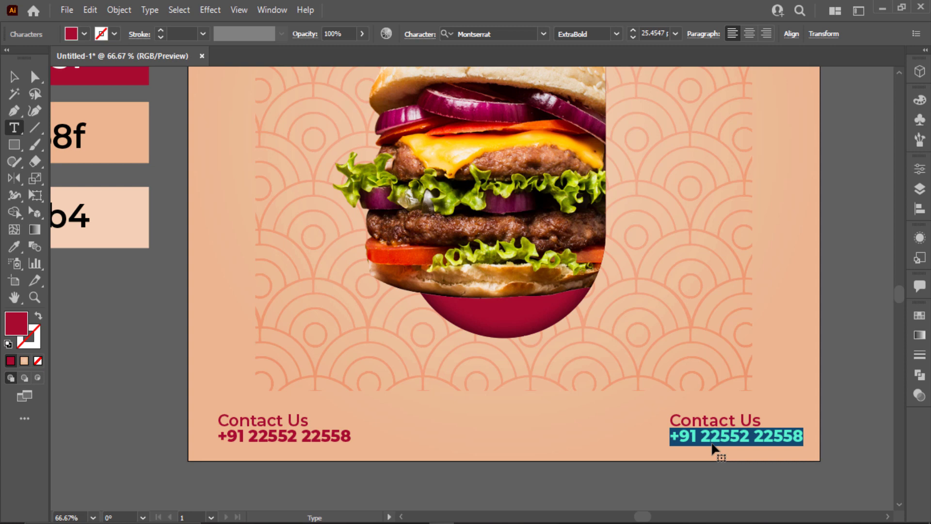
{"action": "type", "text": "w"}
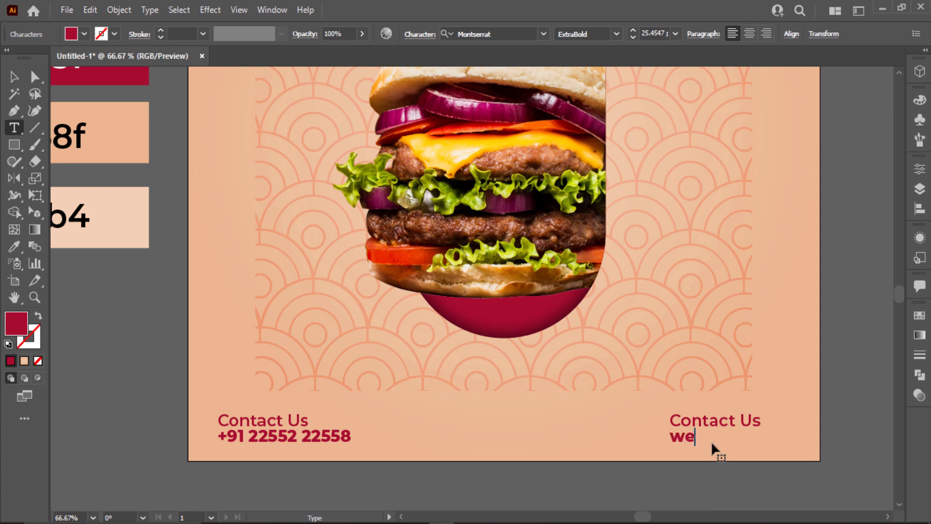
{"action": "type", "text": "e"}
{"action": "key", "text": "BackSpace"}
{"action": "key", "text": "BackSpace"}
{"action": "type", "text": "www.your"}
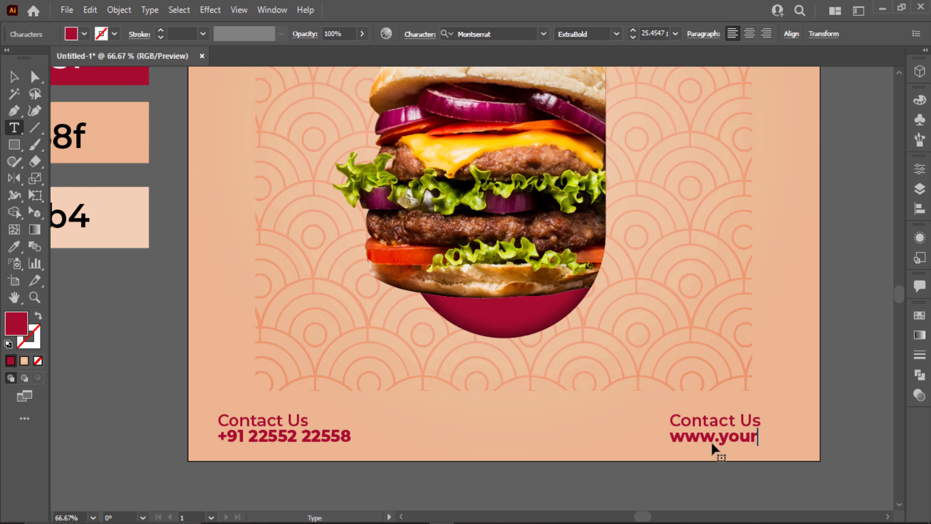
{"action": "type", "text": "website.com"}
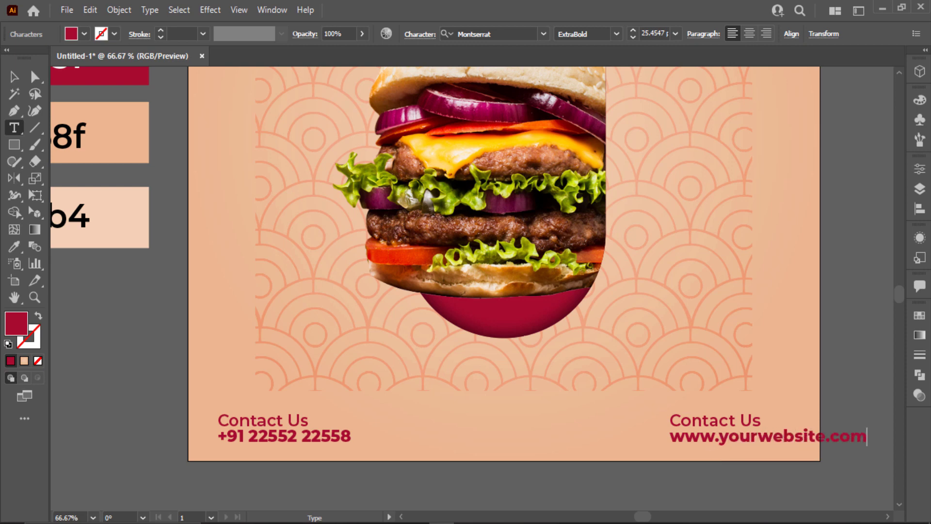
Delete the duplicated "Contact Us" line above the web address
{"action": "key", "text": "Escape"}
{"action": "left_click", "coordinate": [712, 424]}
{"action": "key", "text": "Delete"}
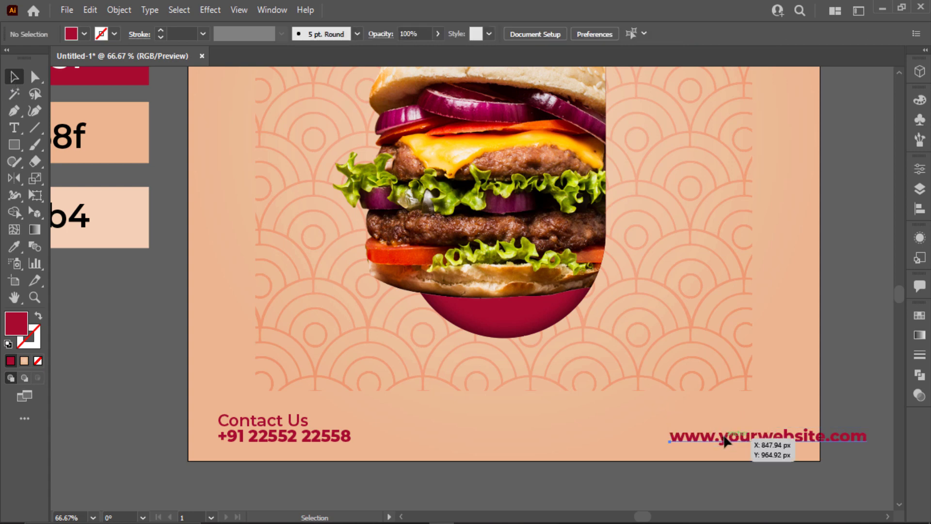
Move the web address fully inside the artboard's right edge and group the two contact lines
{"action": "left_click", "coordinate": [724, 438]}
{"action": "left_click_drag", "start_coordinate": [803, 433], "coordinate": [732, 440]}
{"action": "left_click", "coordinate": [250, 442]}
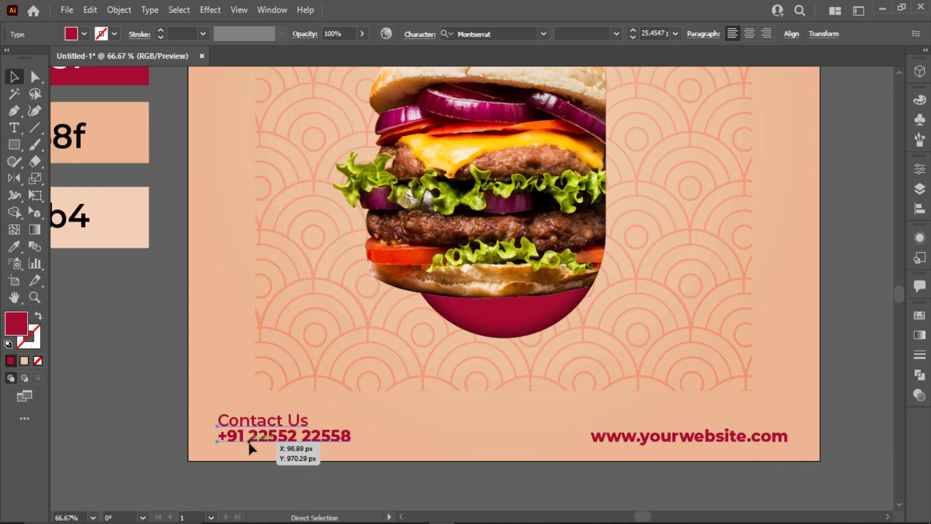
Draw a small crimson rectangle between the phone number and web address, narrow it, and center it horizontally on the artboard
{"action": "left_click", "coordinate": [14, 145]}
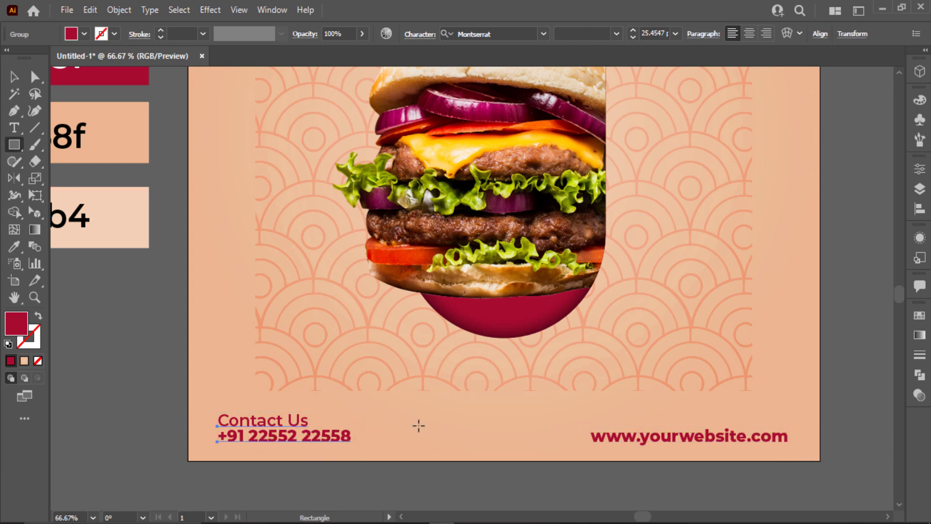
{"action": "mouse_move", "coordinate": [392, 415]}
{"action": "left_mouse_down"}
{"action": "mouse_move", "coordinate": [438, 440]}
{"action": "mouse_move", "coordinate": [543, 441]}
{"action": "left_mouse_up"}
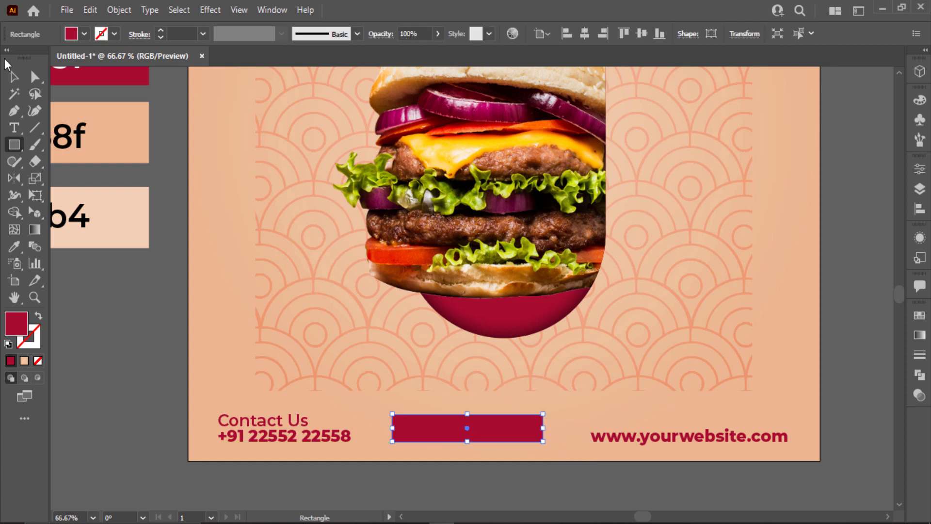
{"action": "left_click_drag", "start_coordinate": [6, 63], "coordinate": [7, 68]}
{"action": "left_click", "coordinate": [14, 76]}
{"action": "left_click_drag", "start_coordinate": [494, 428], "coordinate": [432, 436]}
{"action": "key", "text": "ctrl+z"}
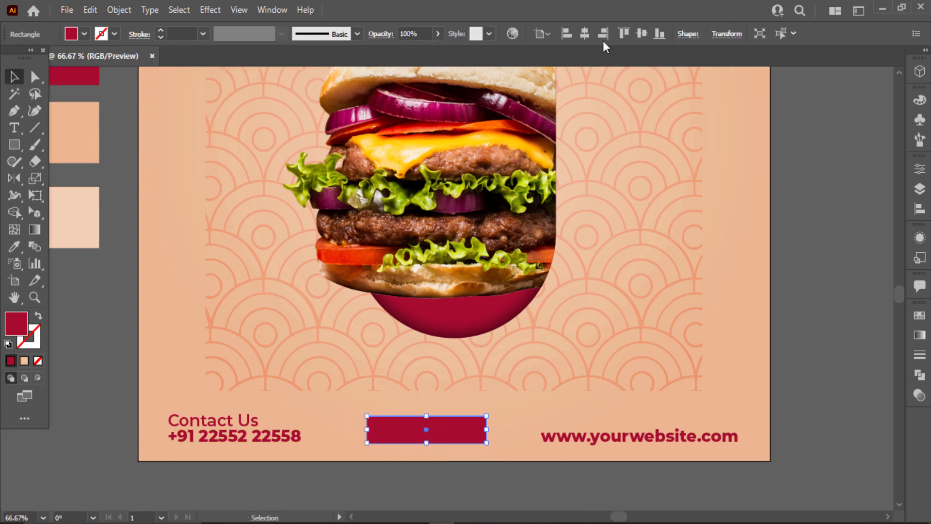
{"action": "left_click", "coordinate": [638, 37]}
{"action": "key", "text": "ctrl+z"}
{"action": "left_click", "coordinate": [584, 35]}
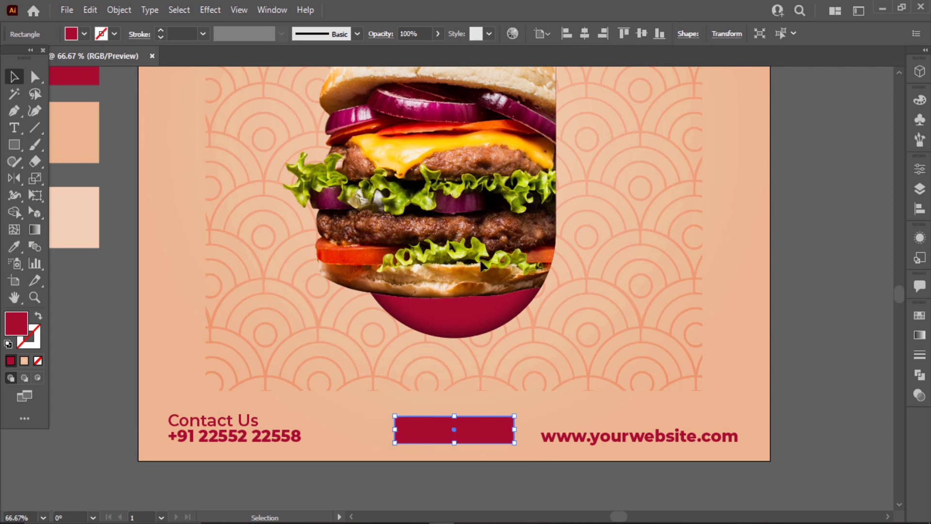
{"action": "left_click", "coordinate": [649, 472]}
{"action": "left_click_drag", "start_coordinate": [652, 444], "coordinate": [658, 439]}
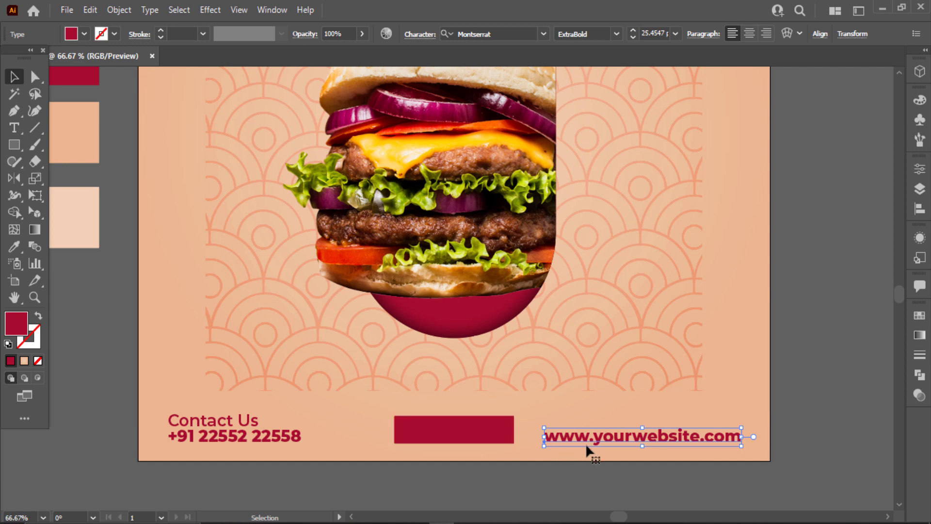
{"action": "double_click", "coordinate": [612, 440]}
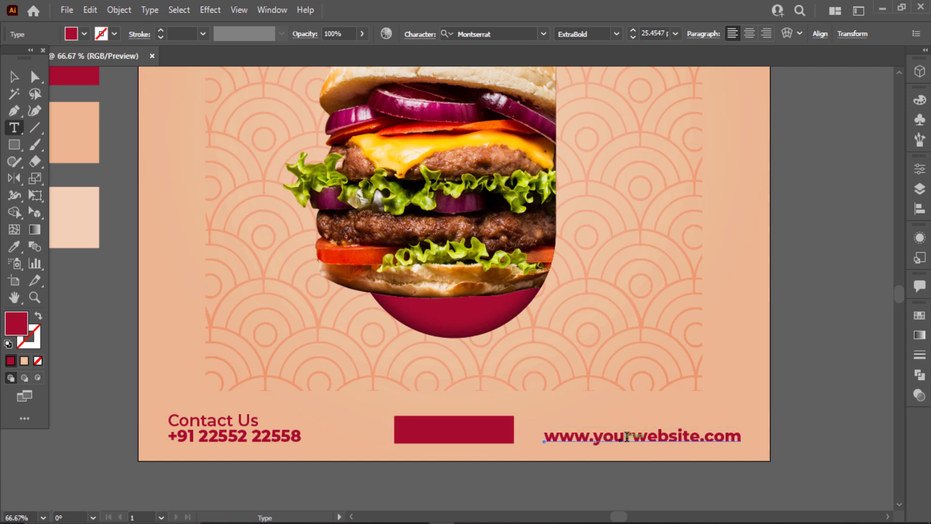
{"action": "left_click_drag", "start_coordinate": [633, 437], "coordinate": [592, 437]}
{"action": "key", "text": "BackSpace"}
{"action": "left_click", "coordinate": [16, 77]}
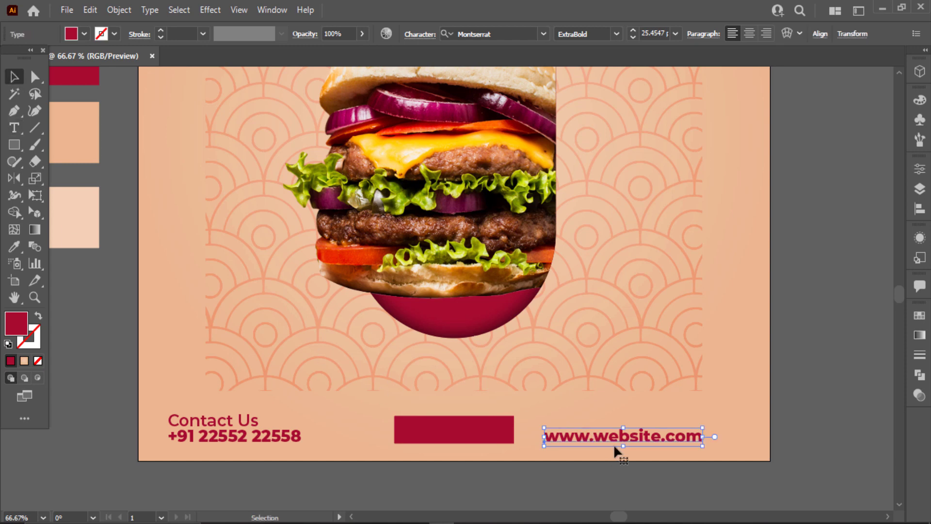
{"action": "left_click_drag", "start_coordinate": [657, 438], "coordinate": [686, 438]}
Round the crimson rectangle's corners as far as possible to make a pill-shaped button
{"action": "left_click", "coordinate": [449, 439]}
{"action": "key", "text": "a"}
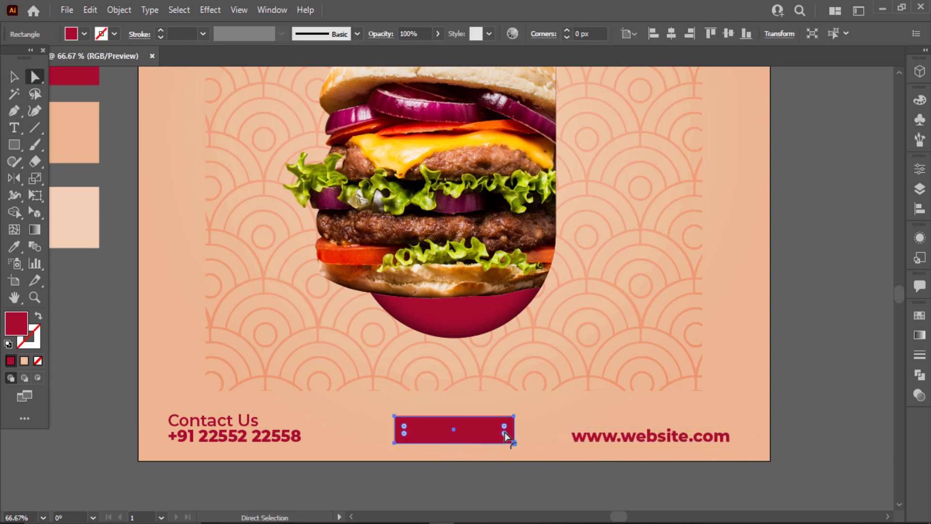
{"action": "left_click_drag", "start_coordinate": [504, 433], "coordinate": [455, 412]}
{"action": "key", "text": "v"}
{"action": "left_click", "coordinate": [452, 410]}
{"action": "left_click", "coordinate": [455, 425]}
Add the text "ORDER NOW" above and beside the crimson button
{"action": "key", "text": "ctrl+plus"}
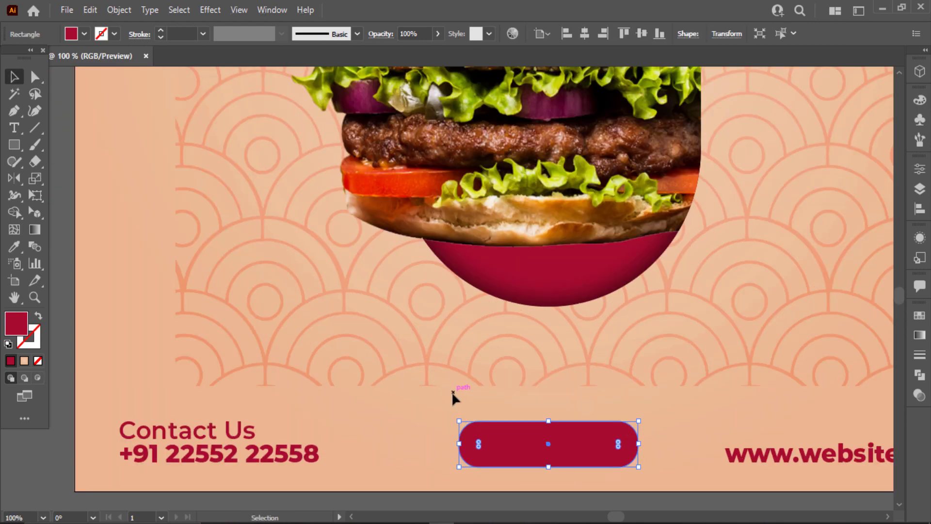
{"action": "key", "text": "t"}
{"action": "left_click", "coordinate": [374, 409]}
{"action": "type", "text": "o"}
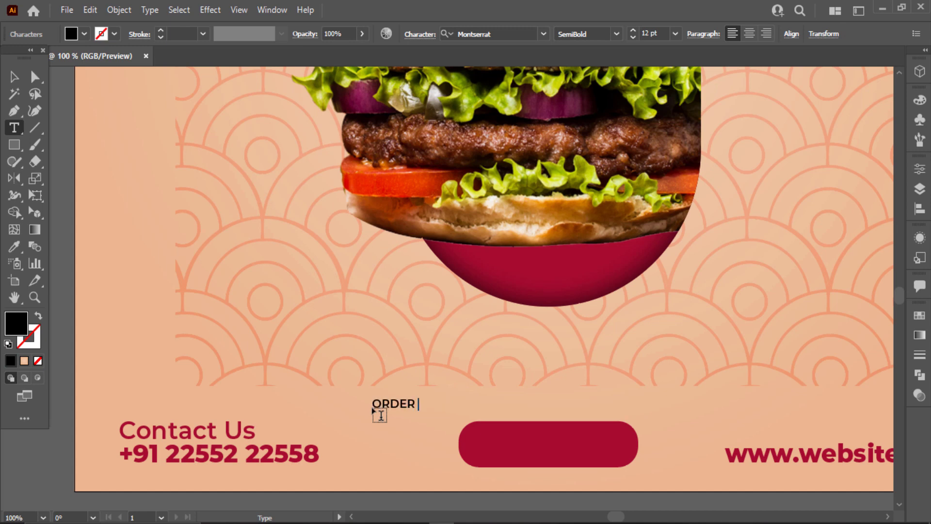
{"action": "left_click", "coordinate": [13, 77]}
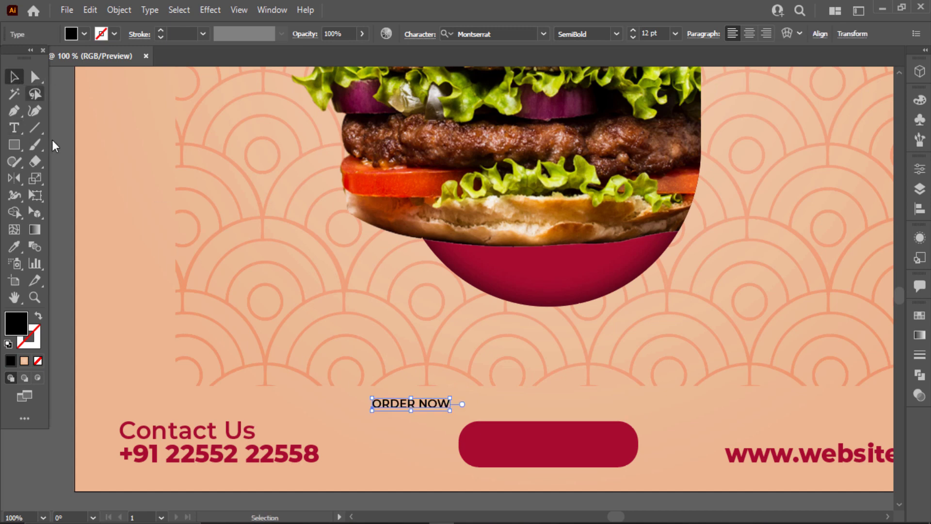
Match "ORDER NOW" to the phone number's text style, fill it white, and place it on the crimson button
{"action": "left_click", "coordinate": [208, 450]}
{"action": "left_click", "coordinate": [14, 76]}
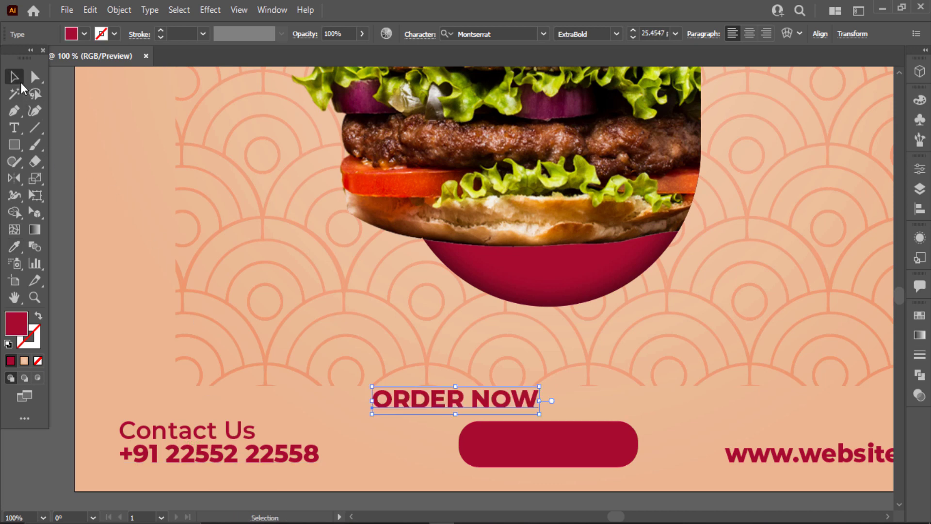
{"action": "left_click", "coordinate": [34, 59]}
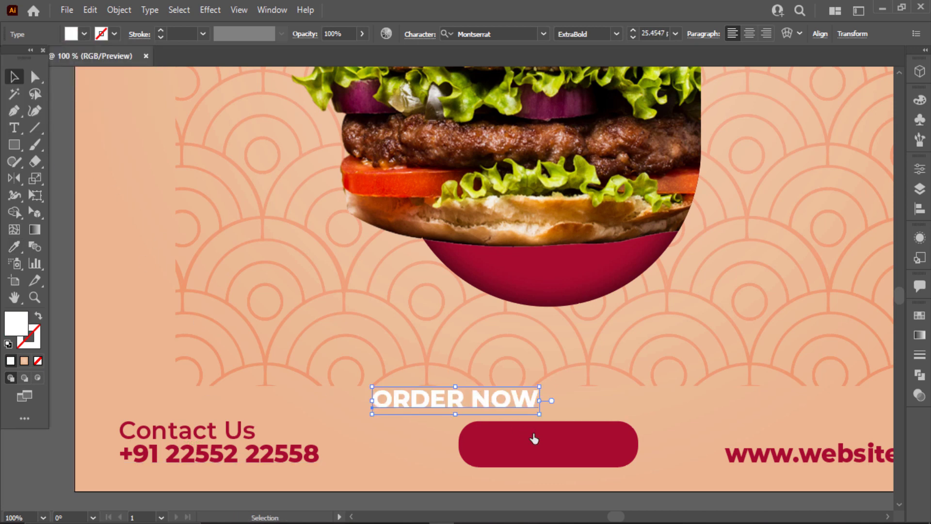
{"action": "left_click_drag", "start_coordinate": [519, 397], "coordinate": [614, 442]}
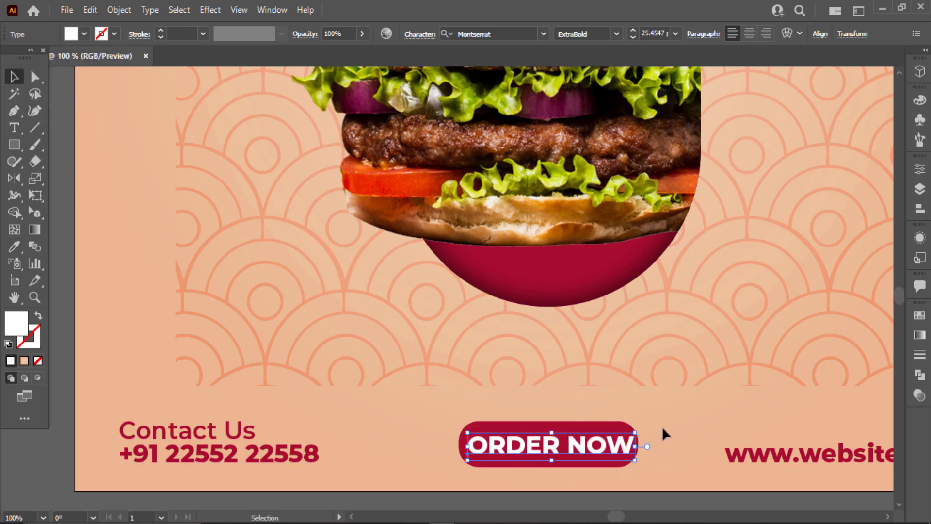
Center "ORDER NOW" horizontally and vertically on the crimson button
{"action": "left_click_drag", "start_coordinate": [662, 426], "coordinate": [606, 455]}
{"action": "left_click", "coordinate": [456, 34]}
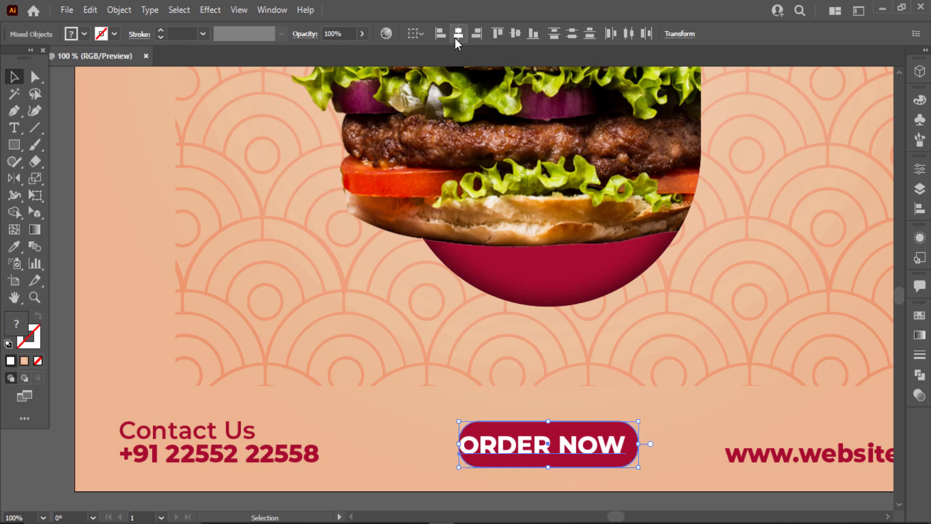
{"action": "left_click", "coordinate": [516, 34]}
Widen the crimson button slightly around "ORDER NOW" and group the button with its text
{"action": "left_click", "coordinate": [442, 411]}
{"action": "left_click_drag", "start_coordinate": [533, 449], "coordinate": [535, 452]}
{"action": "left_click", "coordinate": [621, 431]}
{"action": "left_click_drag", "start_coordinate": [634, 445], "coordinate": [579, 475]}
{"action": "key", "text": "ctrl+g"}
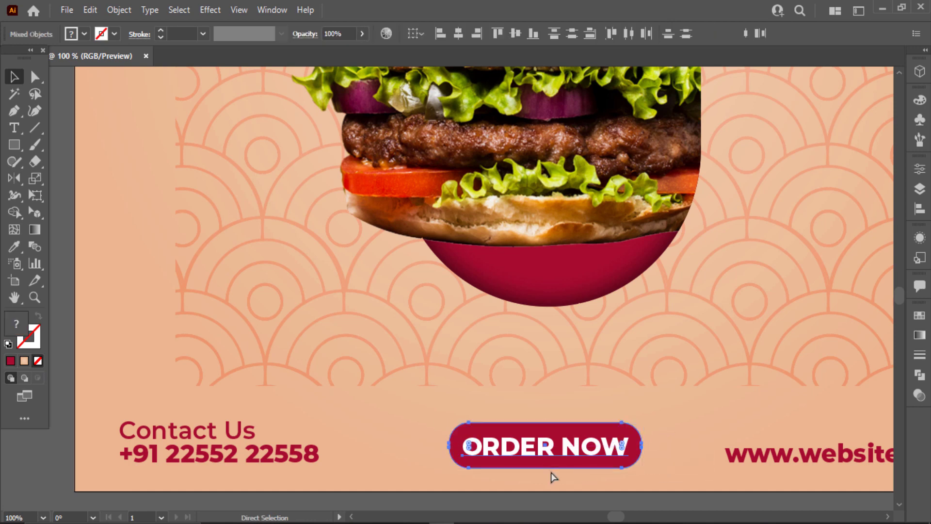
Vertically center the contact details, the "ORDER NOW" button and the website text with one another
{"action": "left_click_drag", "start_coordinate": [798, 492], "coordinate": [310, 456]}
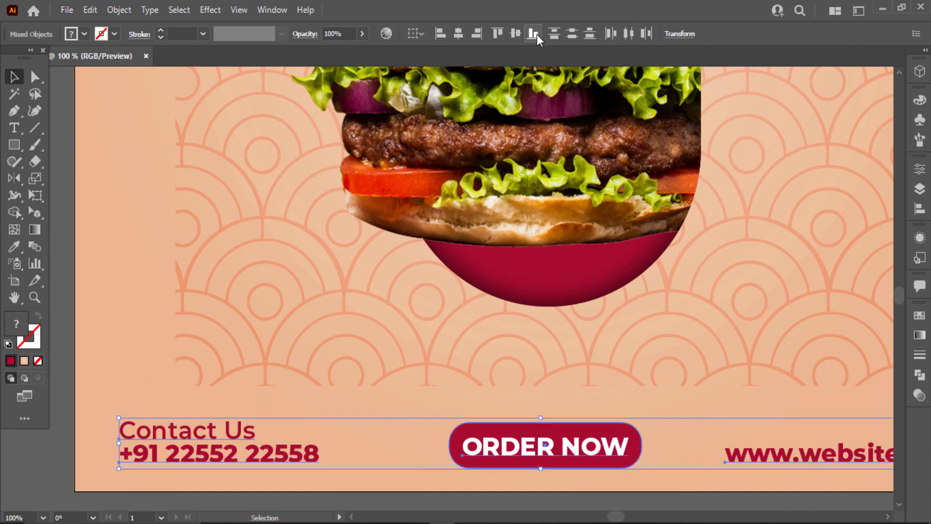
{"action": "left_click", "coordinate": [513, 35]}
{"action": "left_click", "coordinate": [522, 350]}
{"action": "key", "text": "ctrl+0"}
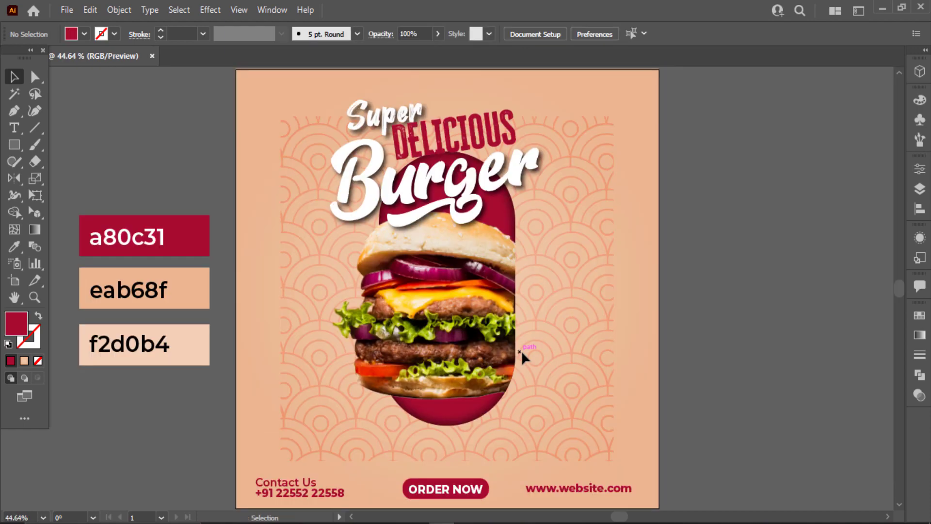
Add the black placeholder text "LOGO" with "HERE" as a separate line beneath it, outside the artboard above the color swatches
{"action": "left_click", "coordinate": [14, 128]}
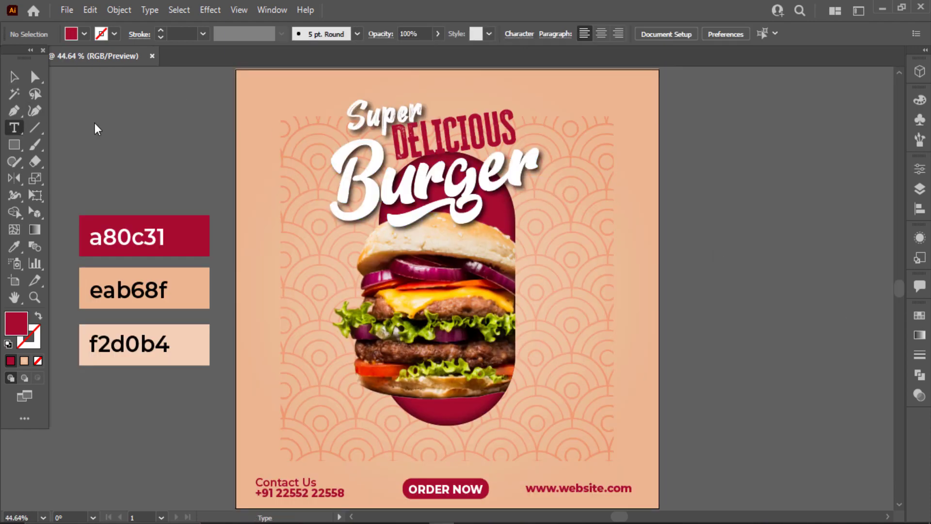
{"action": "left_click", "coordinate": [94, 124]}
{"action": "type", "text": "LOGO"}
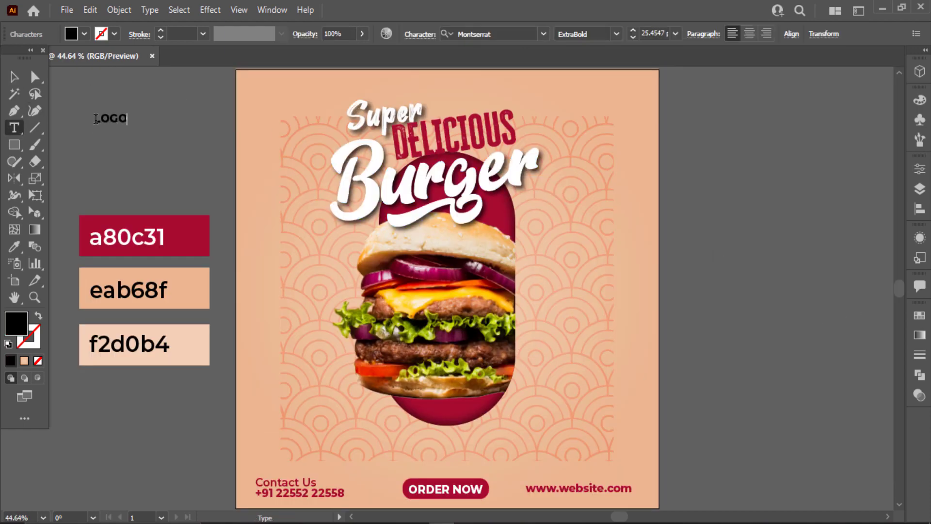
{"action": "key", "text": "Escape"}
{"action": "left_click", "coordinate": [167, 131]}
{"action": "left_click_drag", "start_coordinate": [127, 123], "coordinate": [123, 138]}
{"action": "double_click", "coordinate": [115, 133]}
{"action": "key", "text": "Escape"}
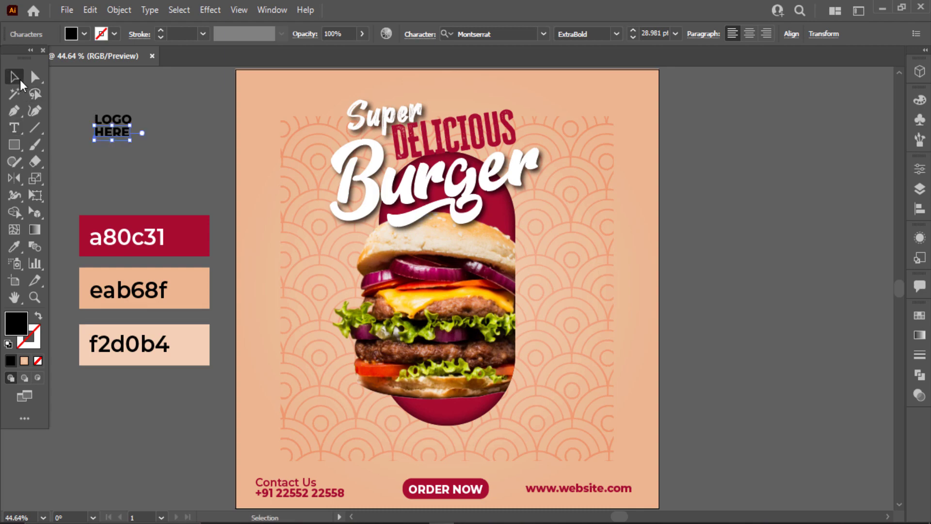
Dock the floating toolbar at the window edge and enlarge "HERE" to match the width of "LOGO"
{"action": "left_click", "coordinate": [56, 83]}
{"action": "left_click_drag", "start_coordinate": [30, 67], "coordinate": [4, 92]}
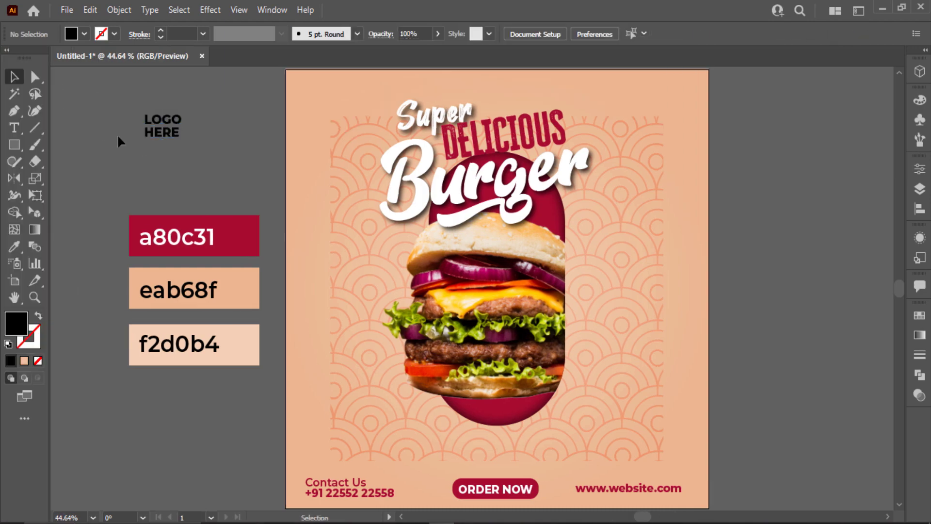
{"action": "scroll", "coordinate": [187, 138], "scroll_direction": "up", "scroll_amount": 3}
{"action": "left_click", "coordinate": [183, 125]}
{"action": "scroll", "coordinate": [189, 165], "scroll_direction": "up", "scroll_amount": 1}
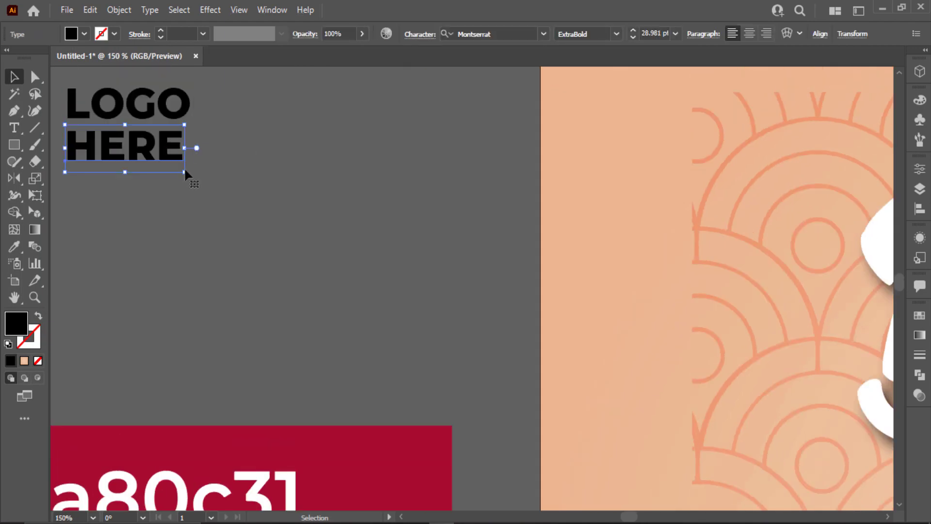
{"action": "left_click_drag", "start_coordinate": [185, 173], "coordinate": [190, 174]}
Fill both "LOGO" and "HERE" with the crimson of the a80c31 swatch
{"action": "left_click", "coordinate": [223, 115]}
{"action": "left_click_drag", "start_coordinate": [223, 116], "coordinate": [179, 194]}
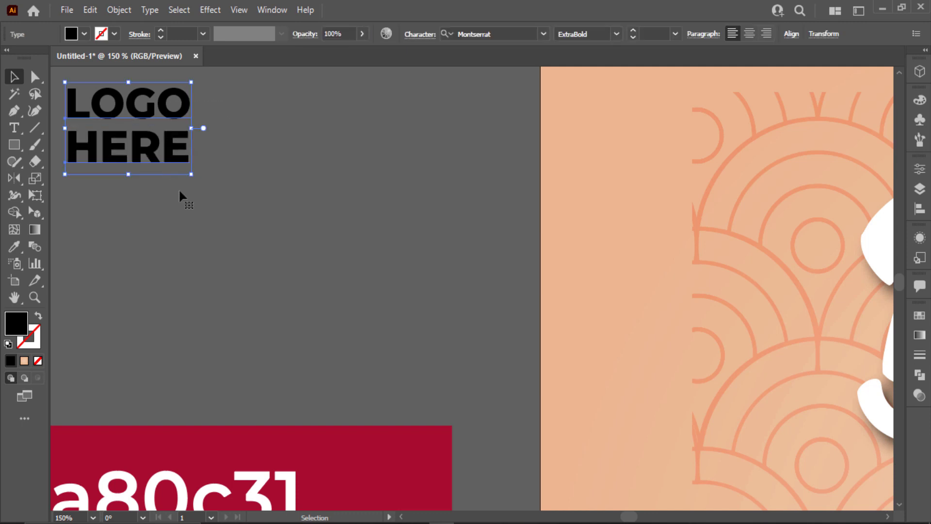
{"action": "key", "text": "i"}
{"action": "left_click", "coordinate": [424, 473]}
{"action": "key", "text": "v"}
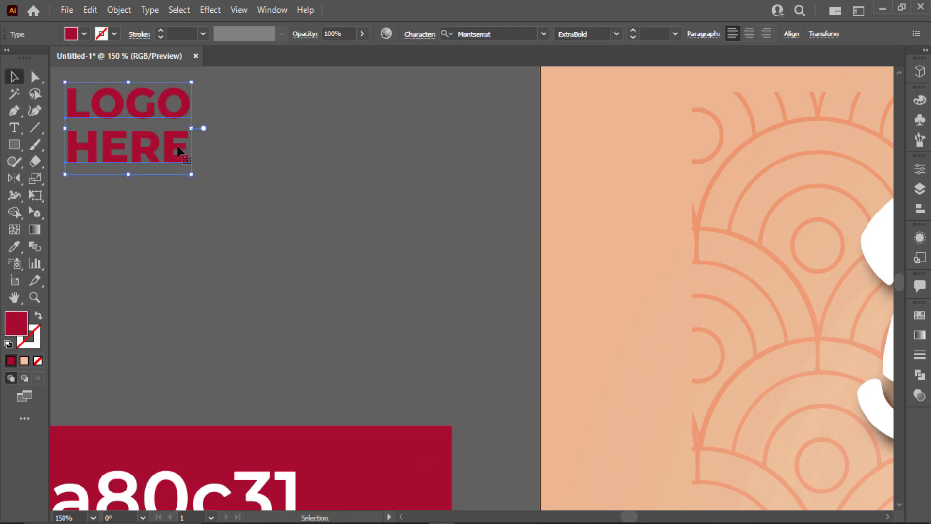
Bring the "LOGO HERE" text onto the artboard beside the fan pattern and scale it down proportionally
{"action": "left_click_drag", "start_coordinate": [176, 143], "coordinate": [704, 208]}
{"action": "scroll", "coordinate": [703, 201], "scroll_direction": "up", "scroll_amount": 6}
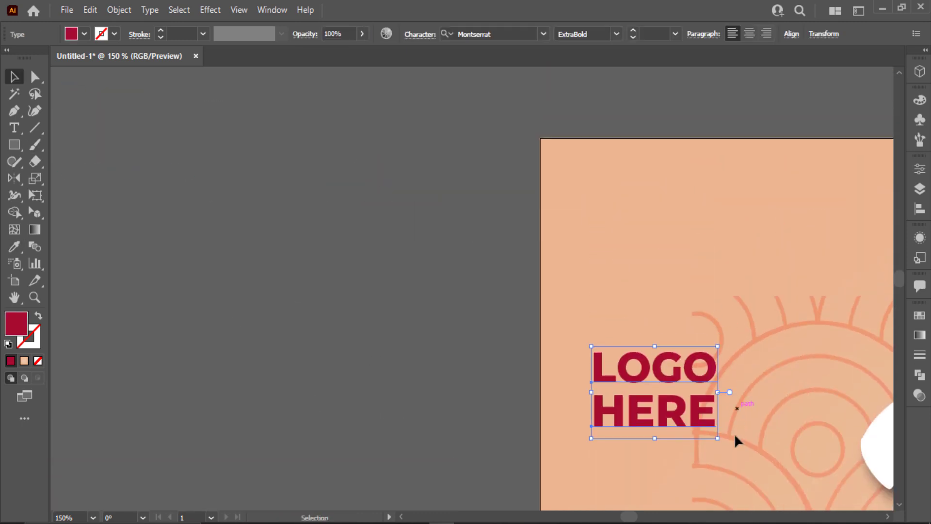
{"action": "left_click_drag", "start_coordinate": [719, 438], "coordinate": [692, 426]}
{"action": "scroll", "coordinate": [641, 333], "scroll_direction": "down", "scroll_amount": 3}
{"action": "left_click", "coordinate": [642, 329]}
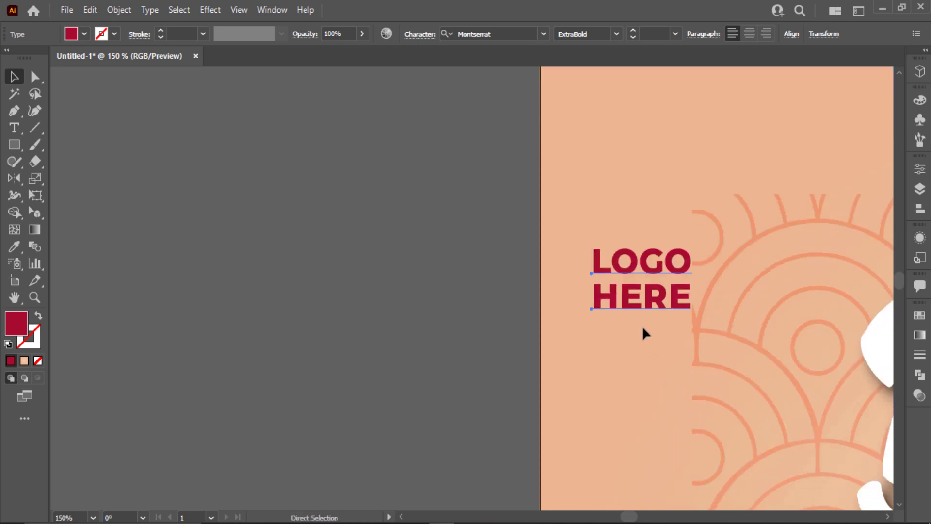
Group the two "LOGO HERE" lines and position them in the artboard's upper-left corner, inset from the edges
{"action": "left_click_drag", "start_coordinate": [633, 277], "coordinate": [620, 150]}
{"action": "scroll", "coordinate": [621, 155], "scroll_direction": "up", "scroll_amount": 4}
{"action": "key", "text": "ctrl+0"}
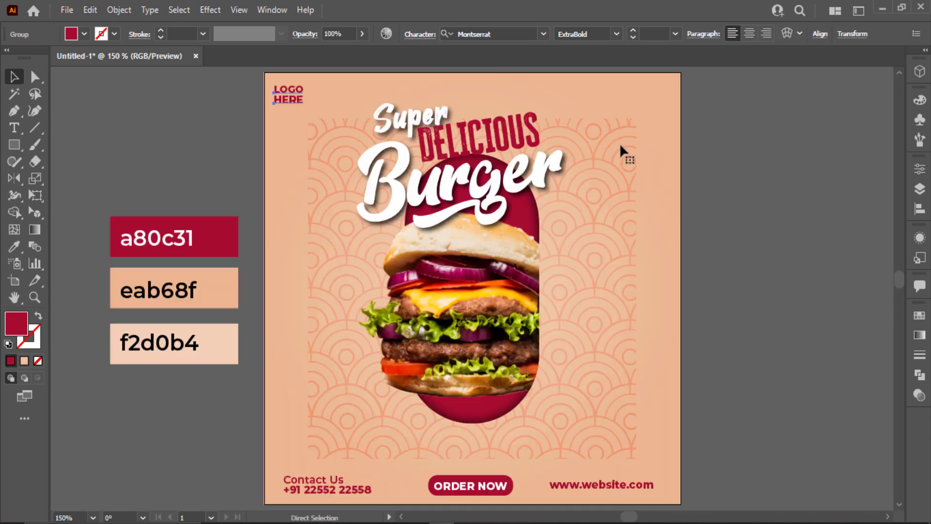
{"action": "left_click_drag", "start_coordinate": [286, 99], "coordinate": [298, 99]}
{"action": "left_click", "coordinate": [190, 89]}
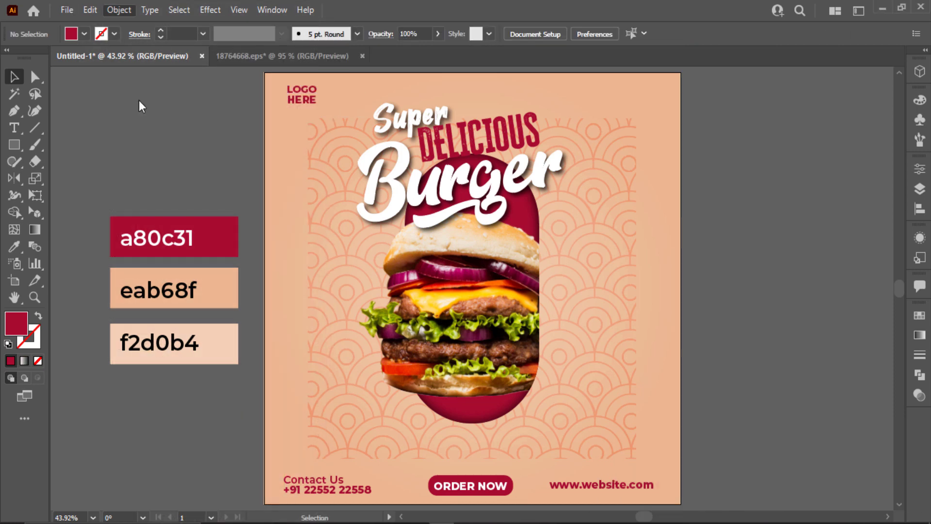
Paste the group of crimson Facebook, Instagram and Twitter icons and place it in the artboard's upper-right corner
{"action": "key", "text": "alt+f"}
{"action": "key", "text": "Escape"}
{"action": "left_click_drag", "start_coordinate": [847, 242], "coordinate": [846, 243]}
{"action": "key", "text": "ctrl+v"}
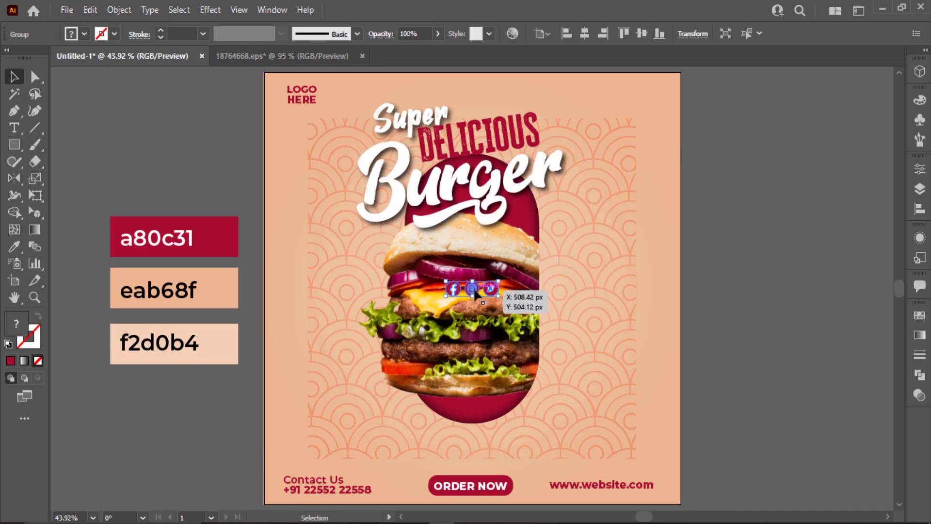
{"action": "left_click_drag", "start_coordinate": [476, 294], "coordinate": [631, 92]}
Vertically center the social media icons and the "LOGO HERE" text with each other
{"action": "left_click", "coordinate": [303, 100], "text": "shift"}
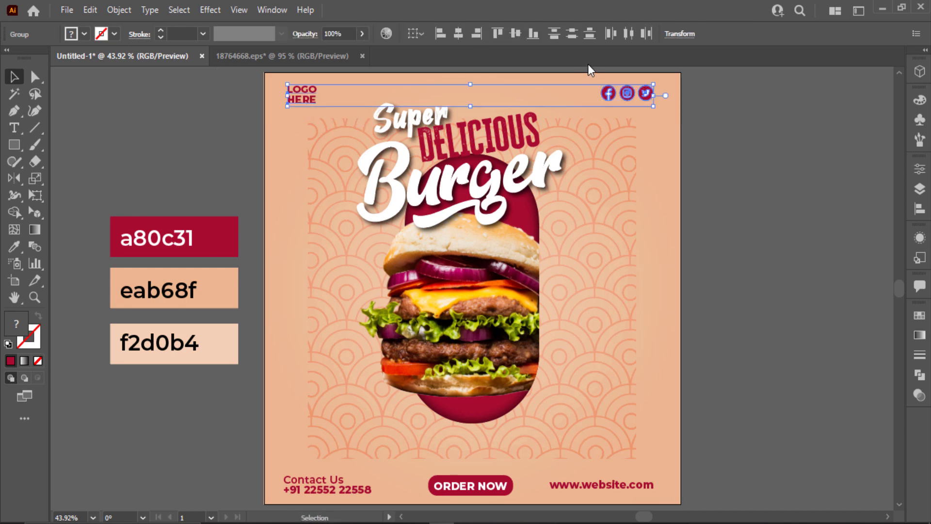
{"action": "left_click", "coordinate": [513, 34]}
{"action": "left_click", "coordinate": [756, 225]}
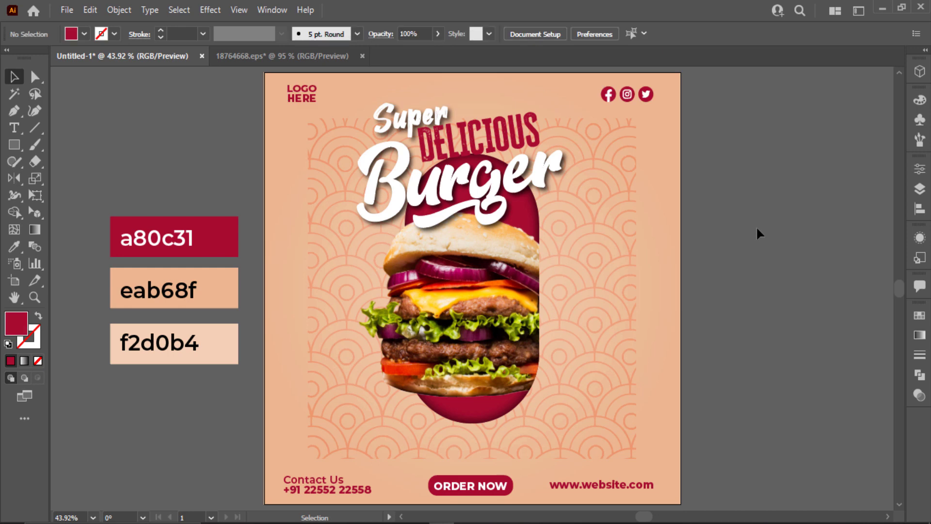